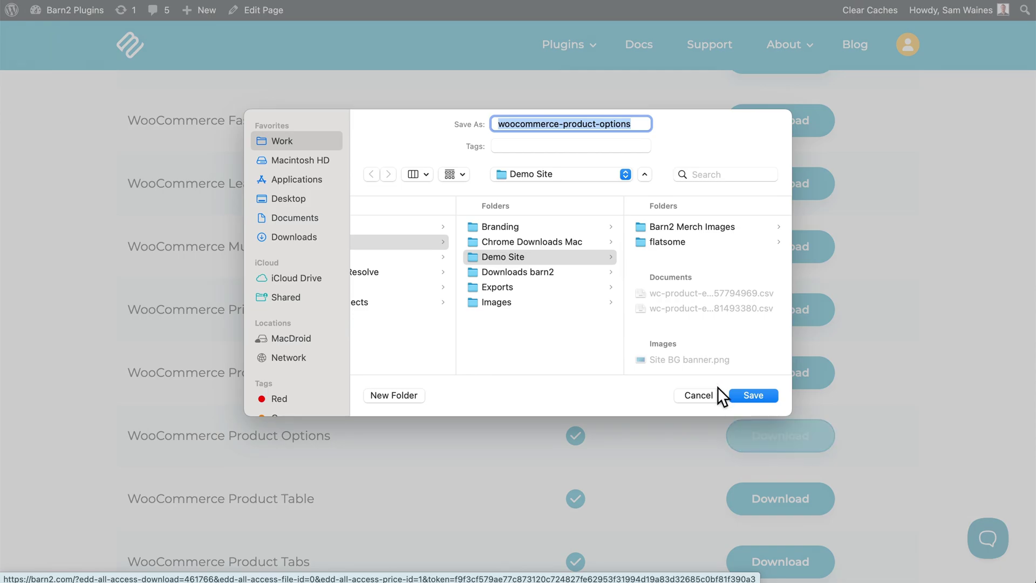
Save the woocommerce-product-options download in the Demo Site folder and install it on the WordPress site as an uploaded plugin.
{"action": "left_click", "coordinate": [740, 396]}
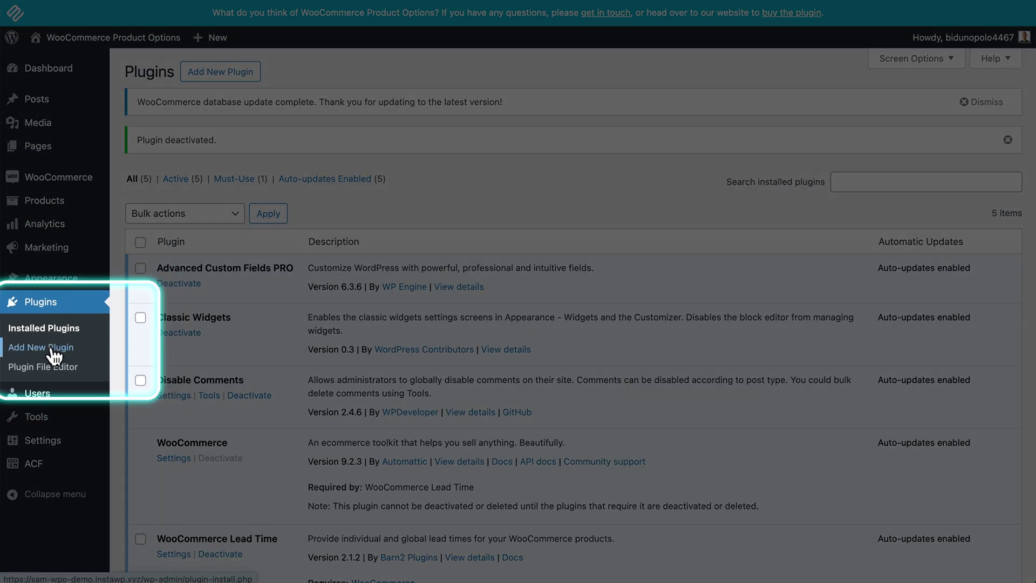
{"action": "left_click", "coordinate": [61, 347]}
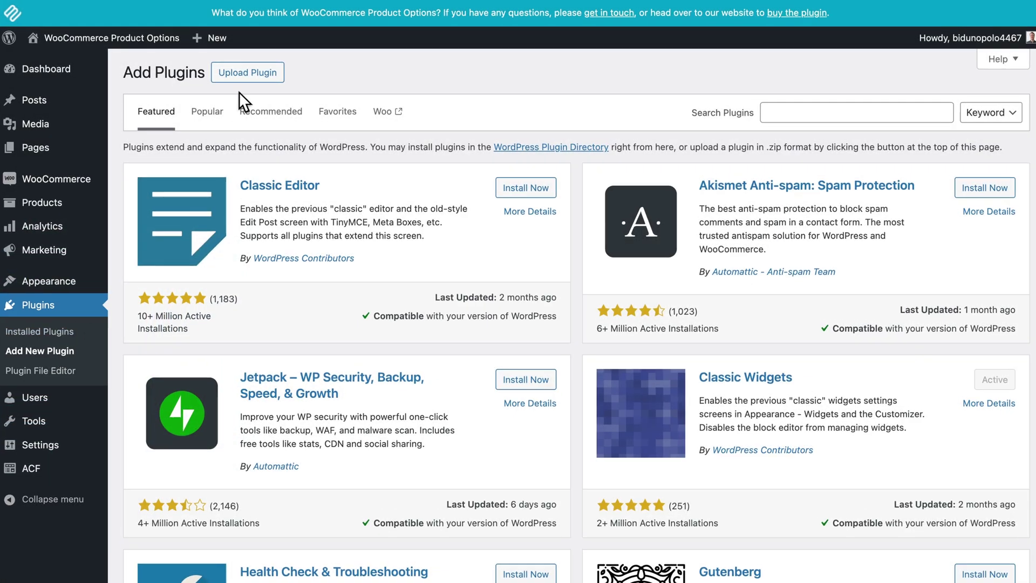
{"action": "left_click", "coordinate": [247, 72]}
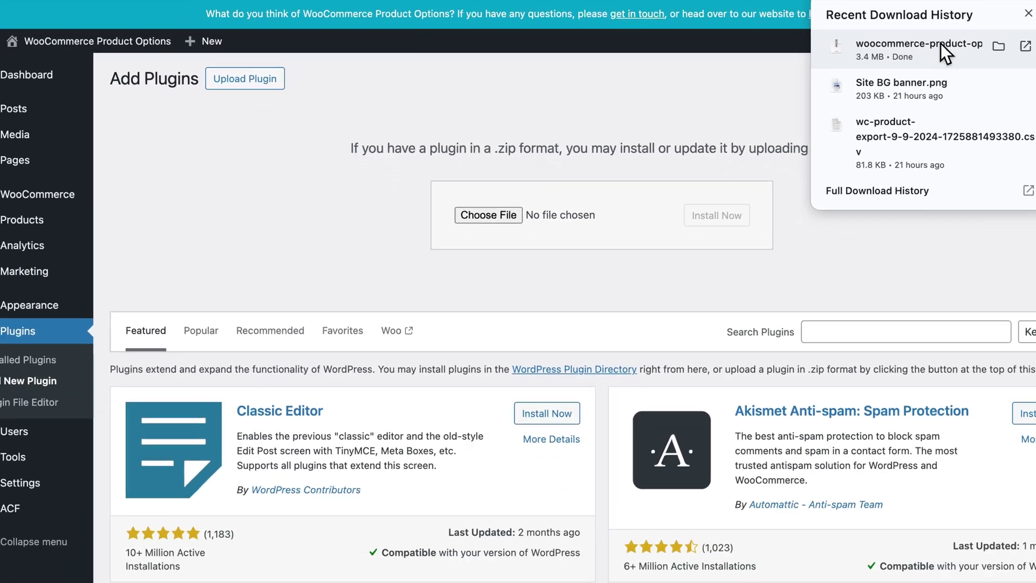
{"action": "left_click_drag", "start_coordinate": [943, 51], "coordinate": [650, 315]}
{"action": "left_click", "coordinate": [682, 202]}
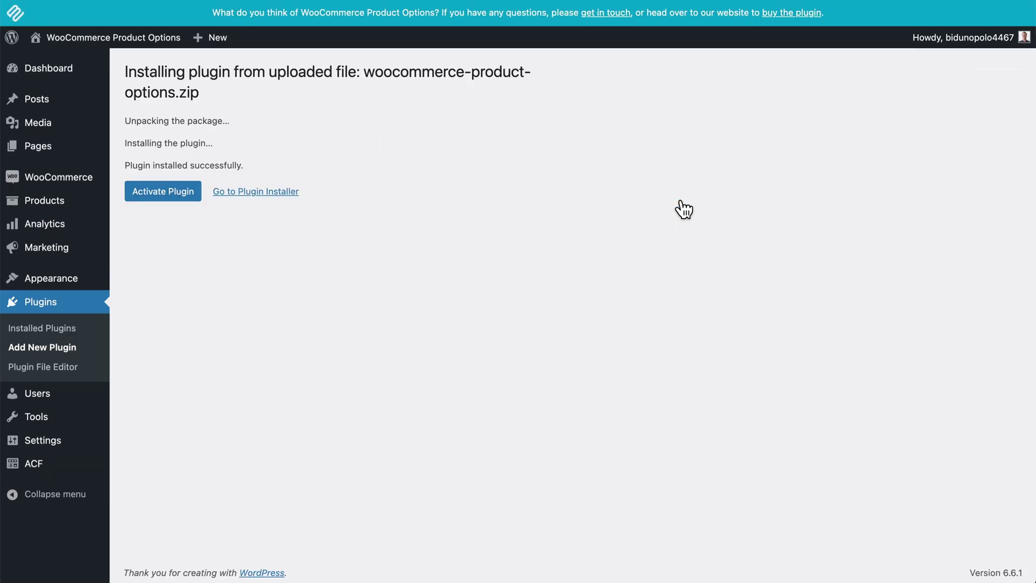
Activate the WooCommerce Product Options plugin and open its general settings.
{"action": "left_click", "coordinate": [190, 198]}
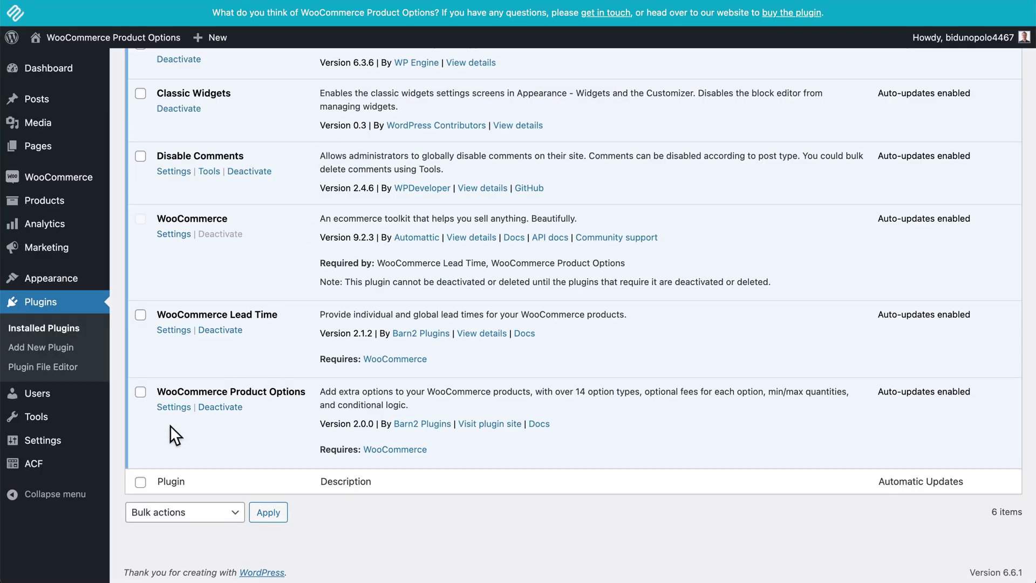
{"action": "left_click", "coordinate": [169, 410]}
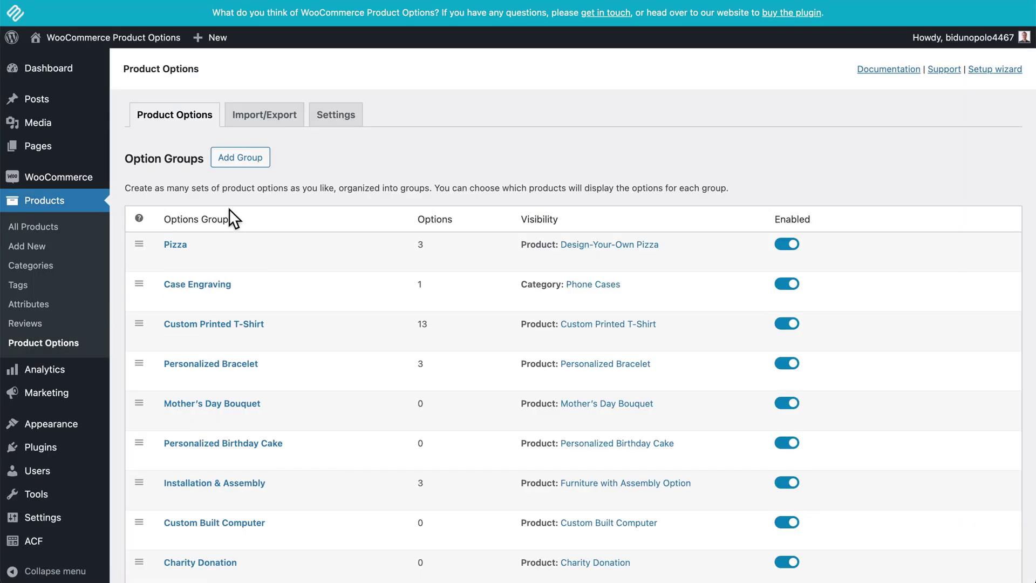
{"action": "left_click", "coordinate": [324, 116]}
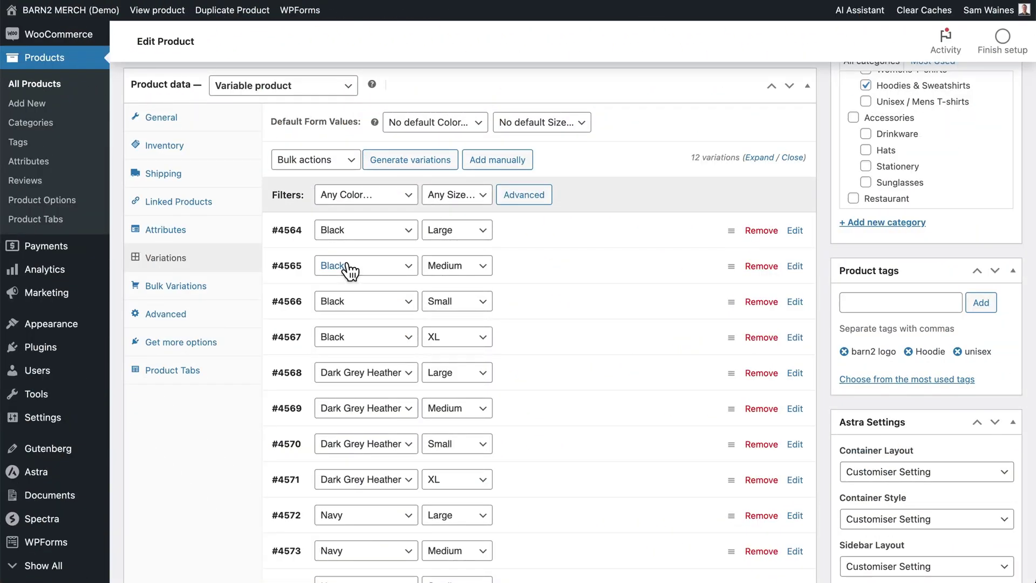
{"action": "scroll", "coordinate": [350, 270], "scroll_direction": "down", "scroll_amount": 2}
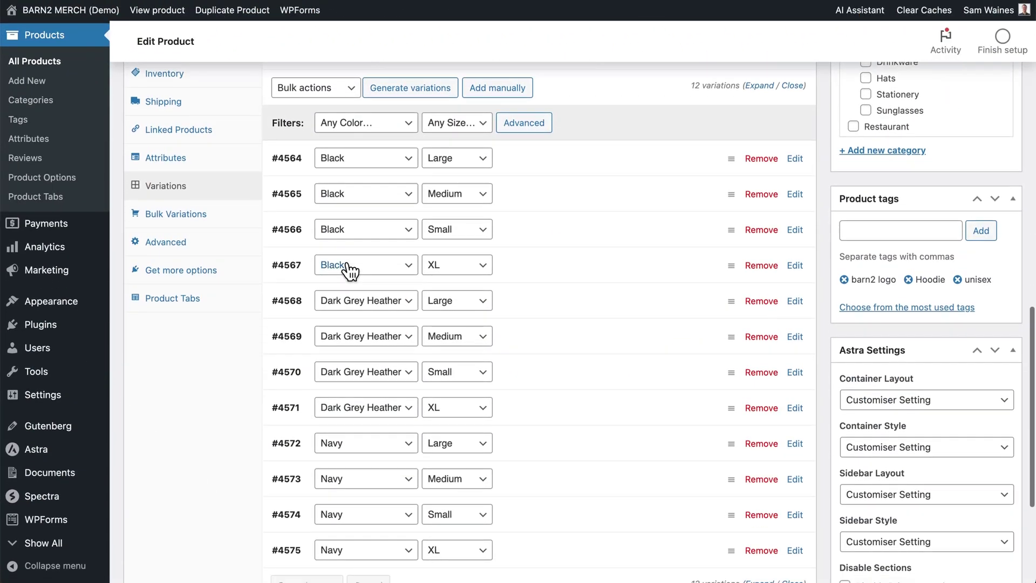
{"action": "scroll", "coordinate": [350, 270], "scroll_direction": "up", "scroll_amount": 3}
{"action": "scroll", "coordinate": [350, 268], "scroll_direction": "down", "scroll_amount": 1}
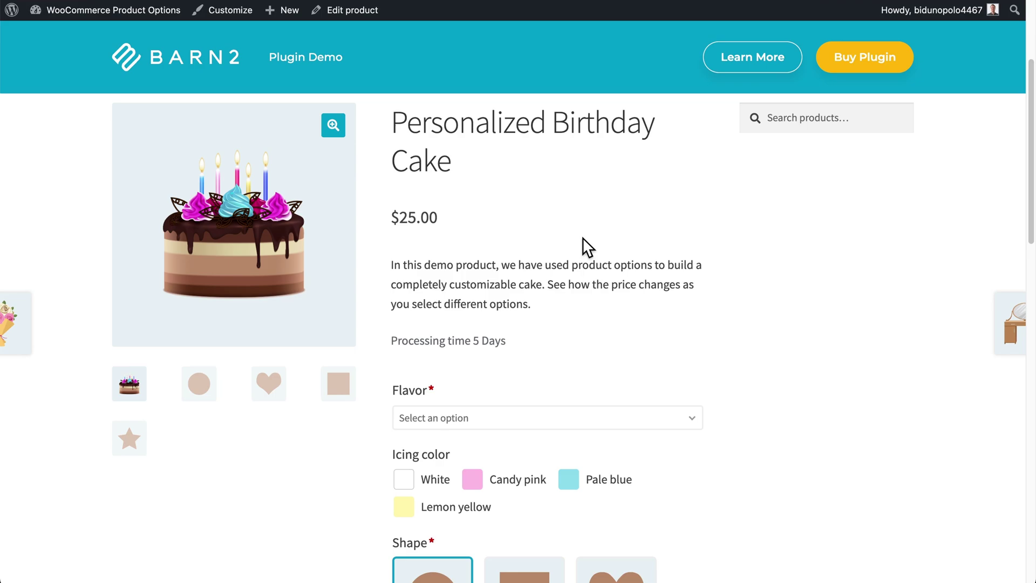
Choose Chocolate as the flavor on the Personalized Birthday Cake product page.
{"action": "scroll", "coordinate": [790, 254], "scroll_direction": "down", "scroll_amount": 1}
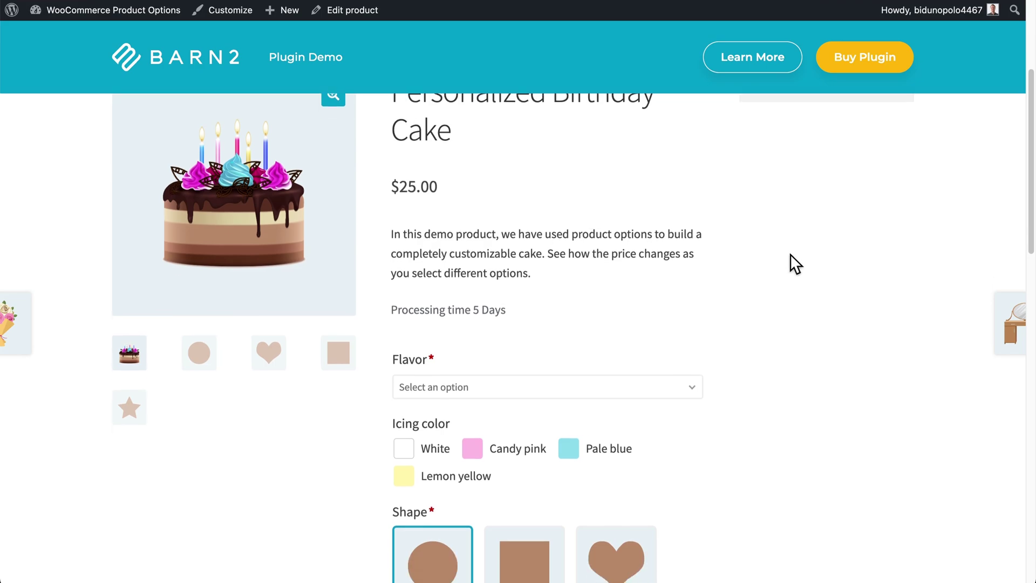
{"action": "scroll", "coordinate": [790, 254], "scroll_direction": "up", "scroll_amount": 1}
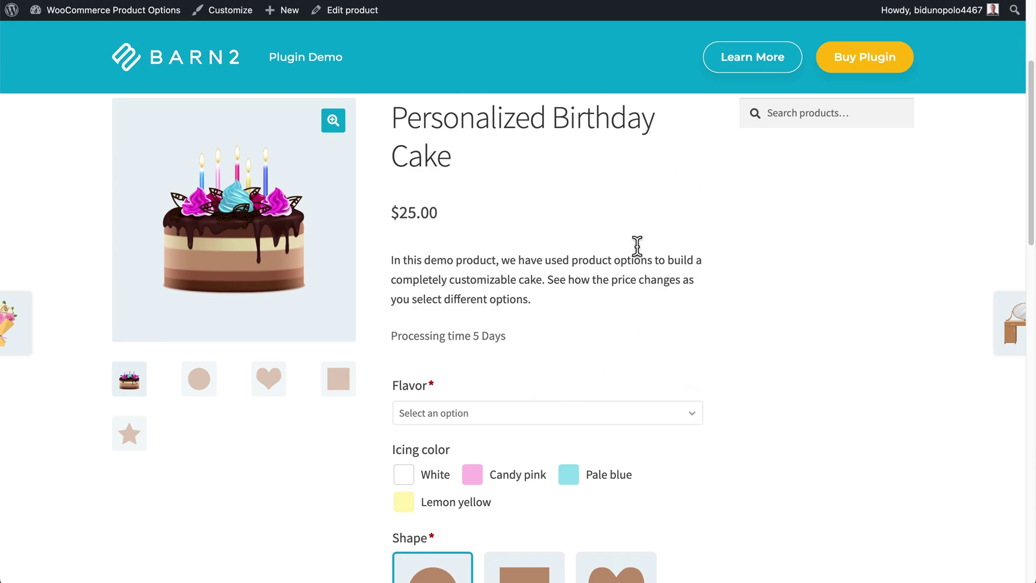
{"action": "scroll", "coordinate": [612, 327], "scroll_direction": "down", "scroll_amount": 3}
{"action": "scroll", "coordinate": [612, 327], "scroll_direction": "down", "scroll_amount": 2}
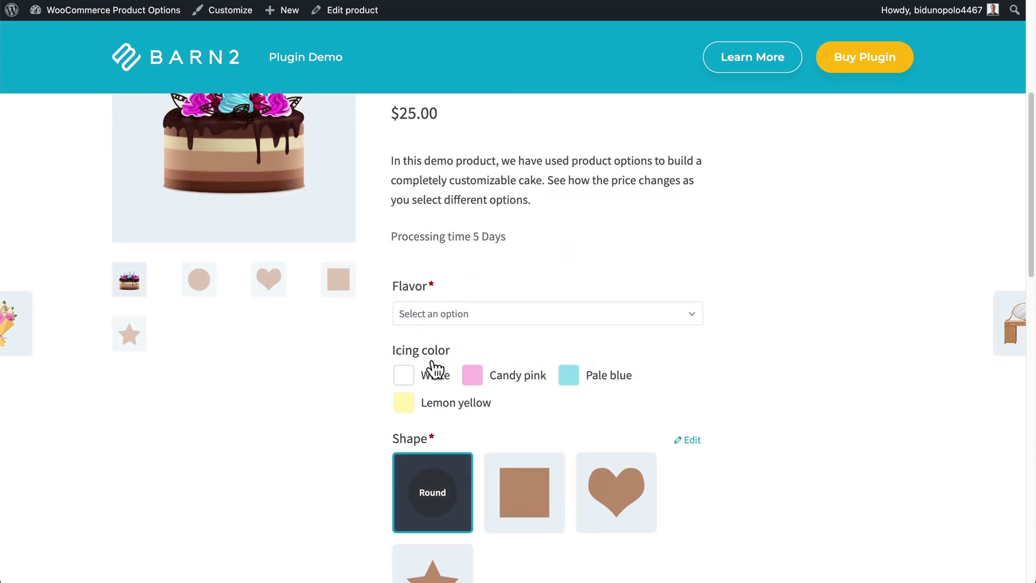
{"action": "left_click", "coordinate": [555, 324]}
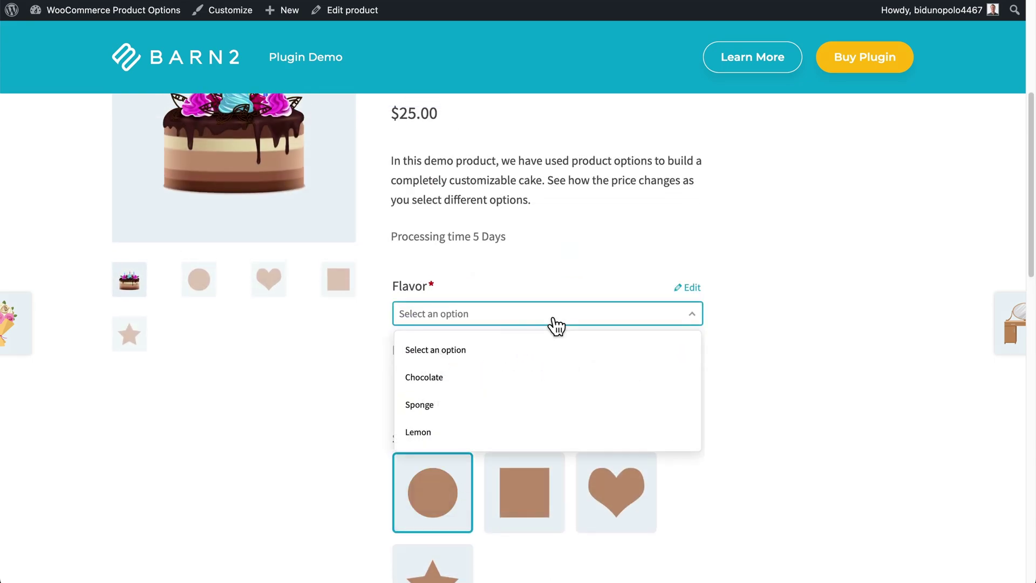
{"action": "left_click", "coordinate": [466, 384]}
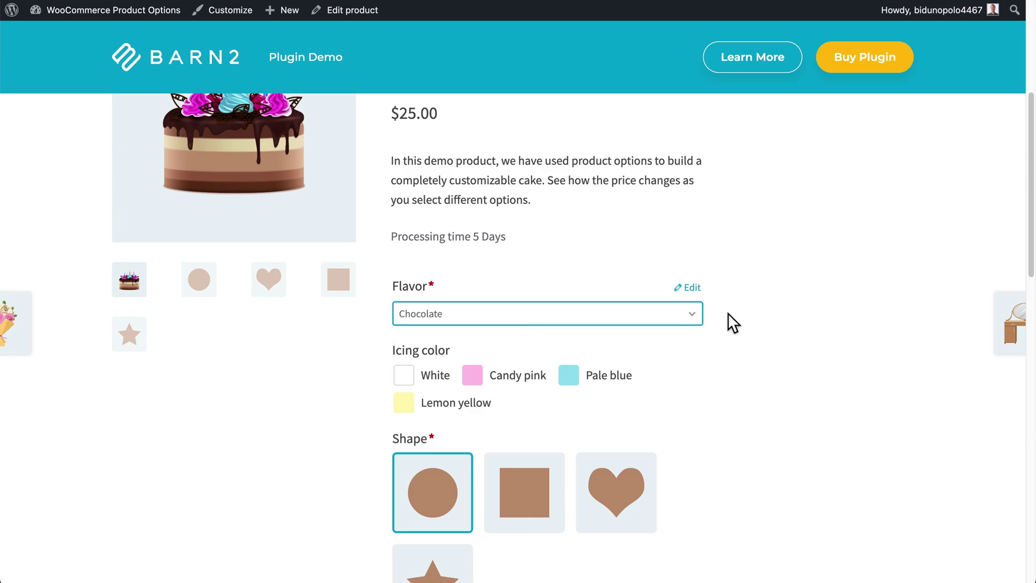
Try the White, Candy pink and Pale blue icing colors, and settle on Lemon yellow.
{"action": "scroll", "coordinate": [780, 306], "scroll_direction": "down", "scroll_amount": 3}
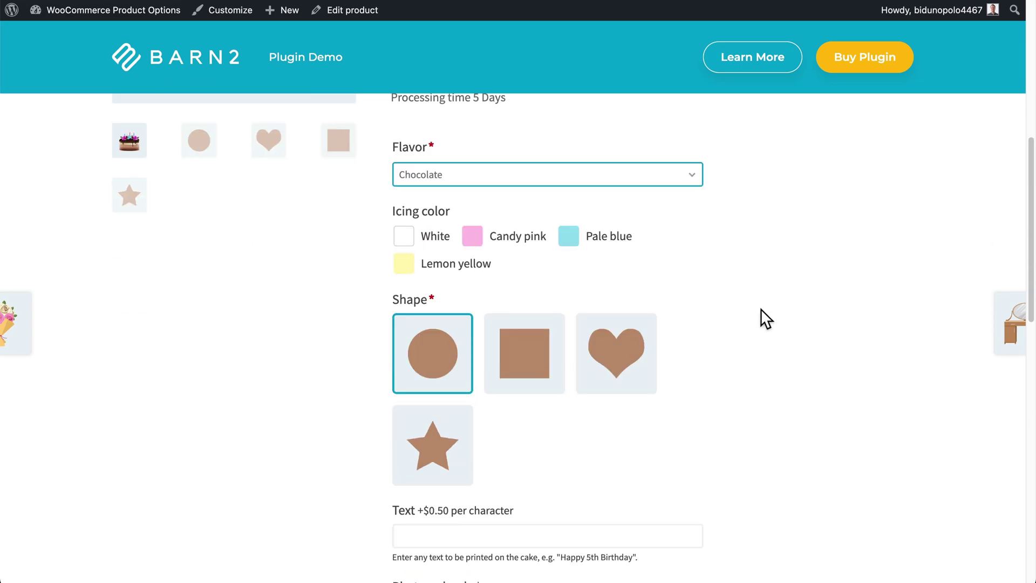
{"action": "left_click", "coordinate": [412, 249]}
{"action": "left_click", "coordinate": [476, 244]}
{"action": "left_click", "coordinate": [567, 244]}
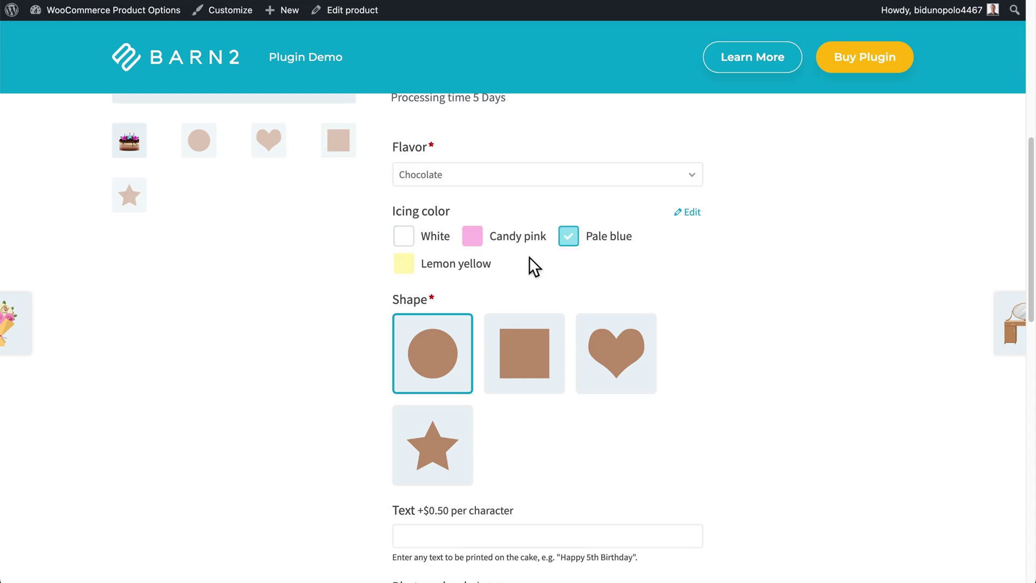
{"action": "left_click", "coordinate": [412, 267]}
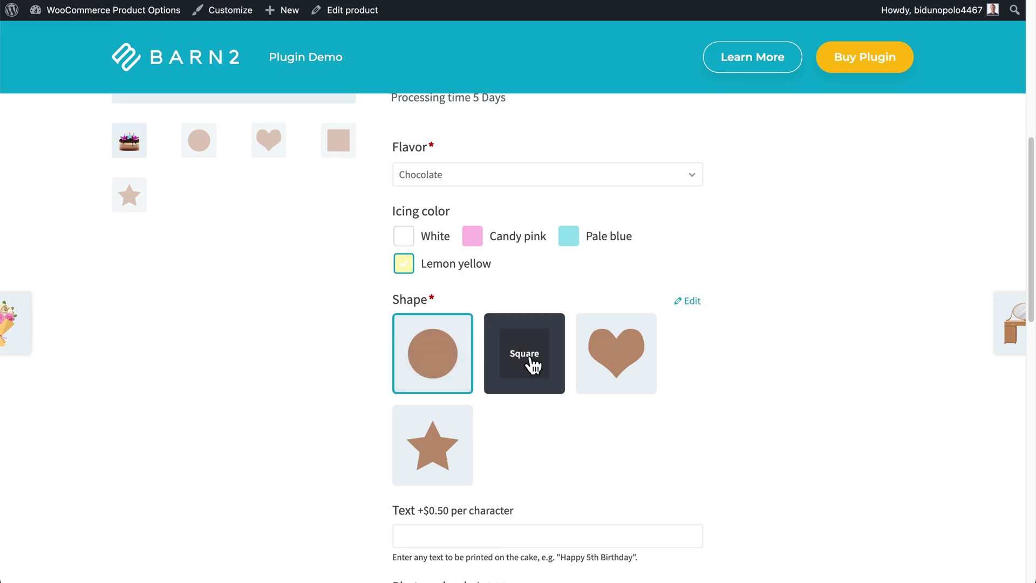
Try the Square cake shape, switch to Heart and view the matching product image.
{"action": "left_click", "coordinate": [532, 365]}
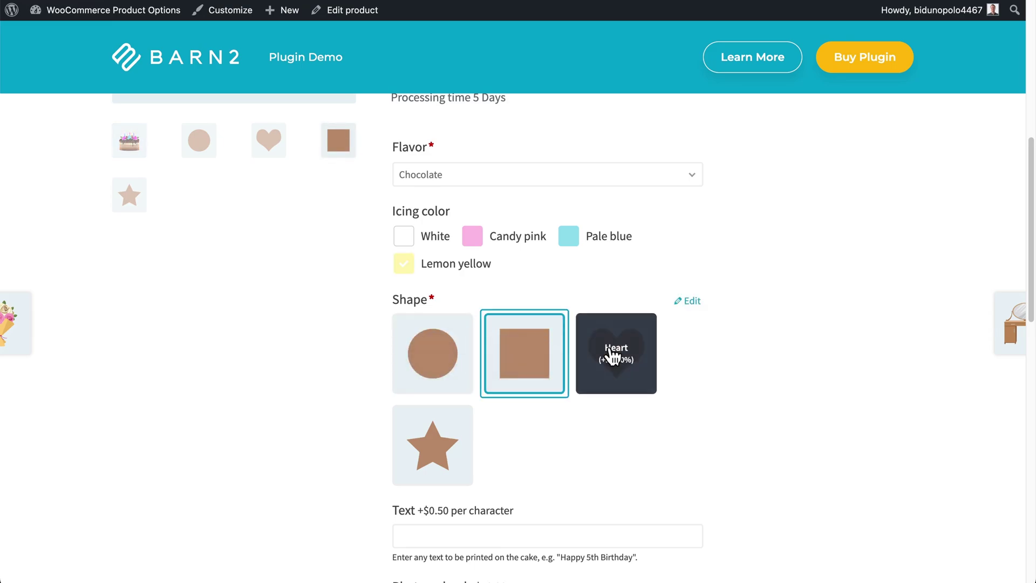
{"action": "left_click", "coordinate": [613, 356]}
{"action": "scroll", "coordinate": [755, 326], "scroll_direction": "up", "scroll_amount": 5}
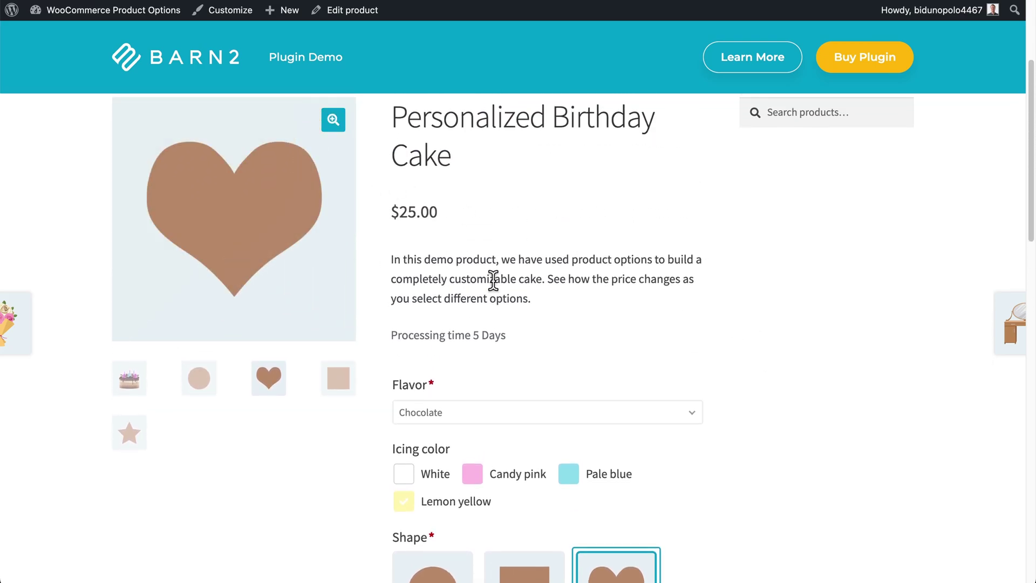
Fill the cake text with the suggested birthday greeting containing the recipient's name, and select the rush charge option.
{"action": "scroll", "coordinate": [642, 353], "scroll_direction": "down", "scroll_amount": 2}
{"action": "scroll", "coordinate": [639, 345], "scroll_direction": "down", "scroll_amount": 6}
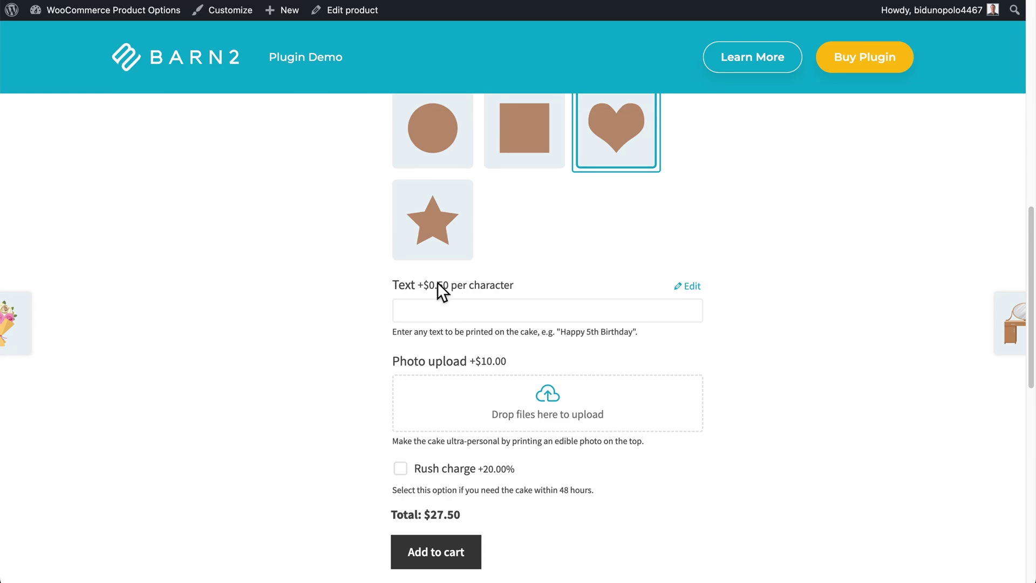
{"action": "left_click", "coordinate": [486, 310]}
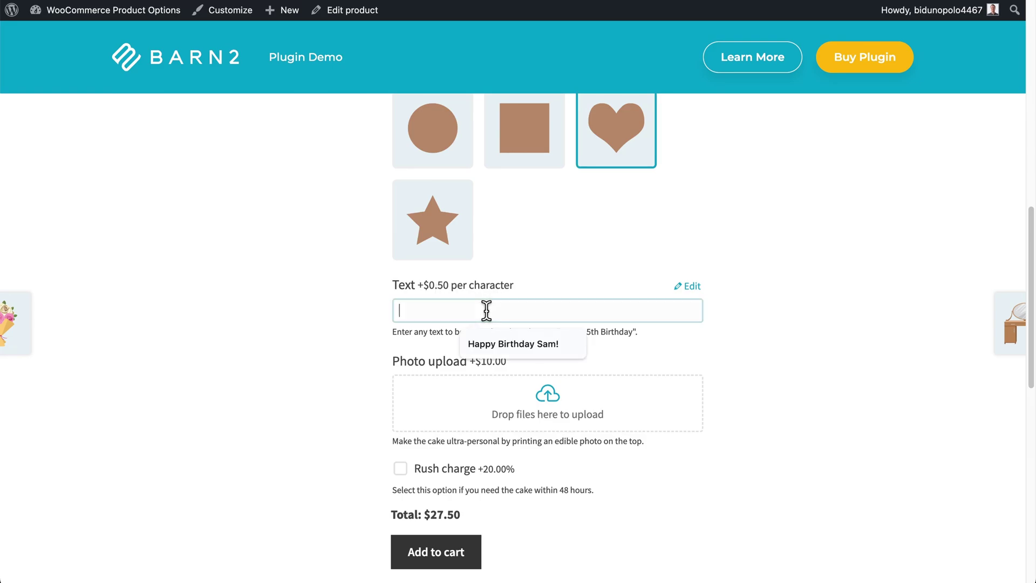
{"action": "left_click", "coordinate": [503, 345]}
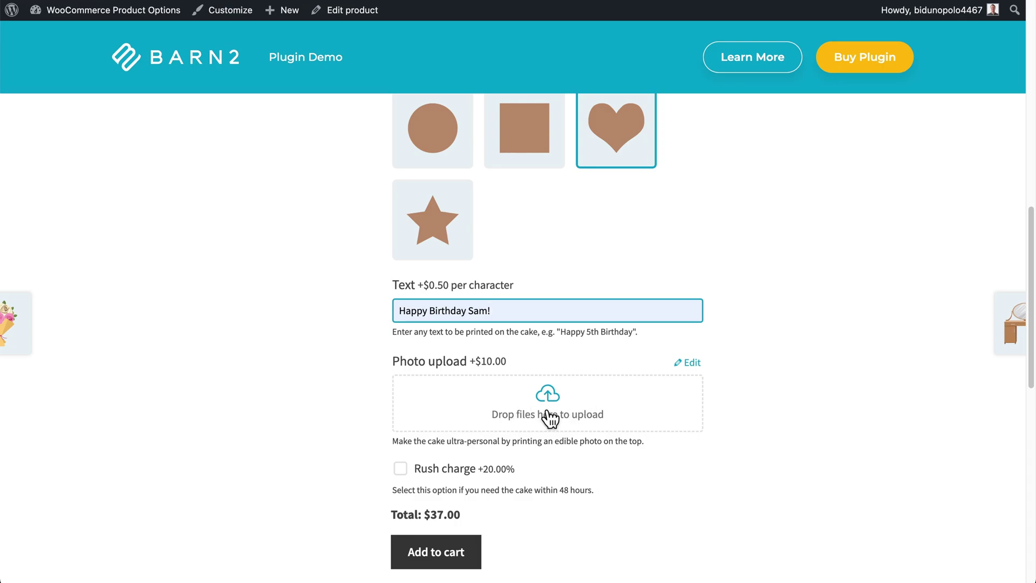
{"action": "left_click", "coordinate": [400, 469]}
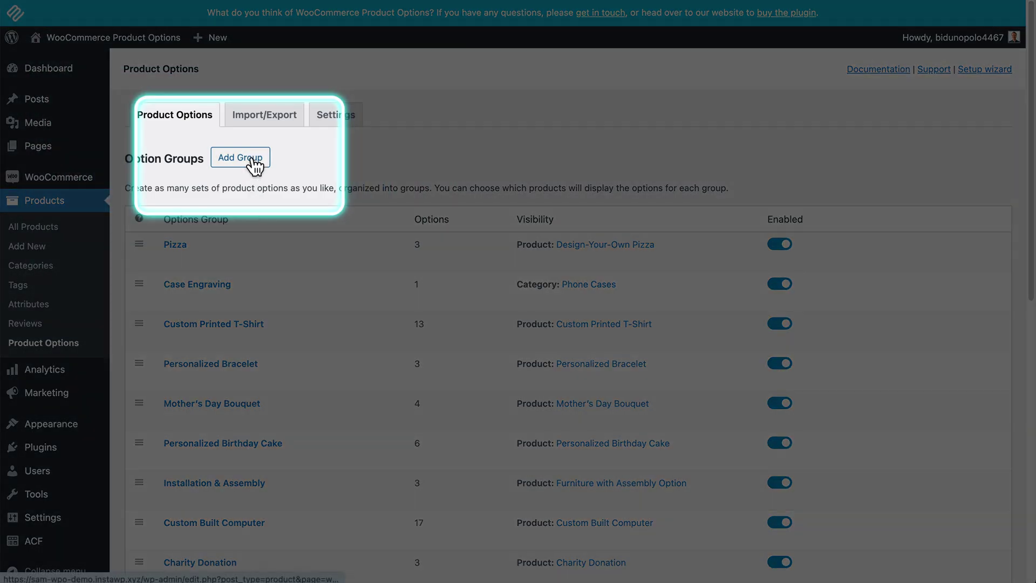
Start adding an option group, and highlight the group name in the Personalized Birthday Cake group.
{"action": "left_click", "coordinate": [252, 159]}
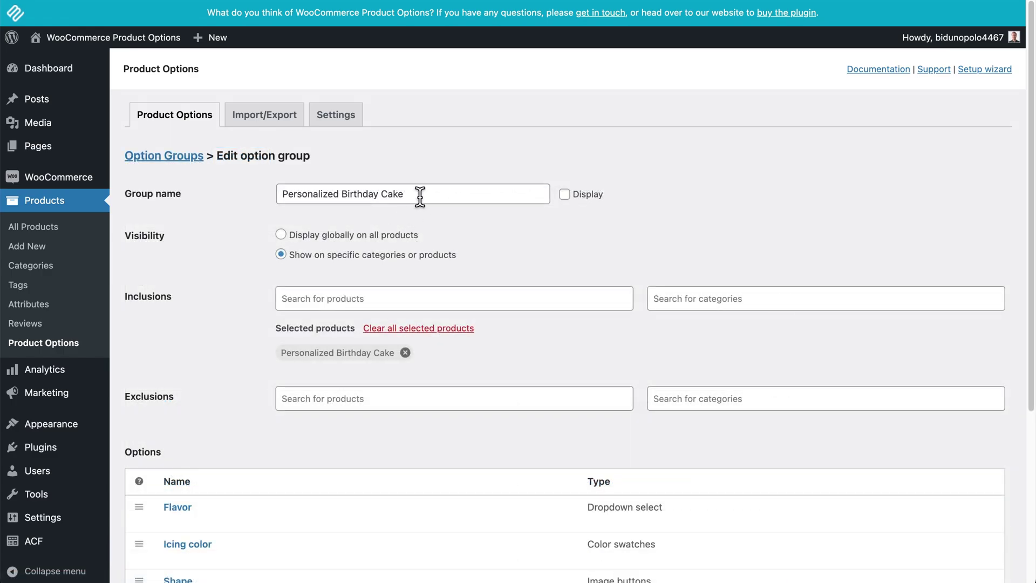
{"action": "left_click_drag", "start_coordinate": [419, 196], "coordinate": [273, 199]}
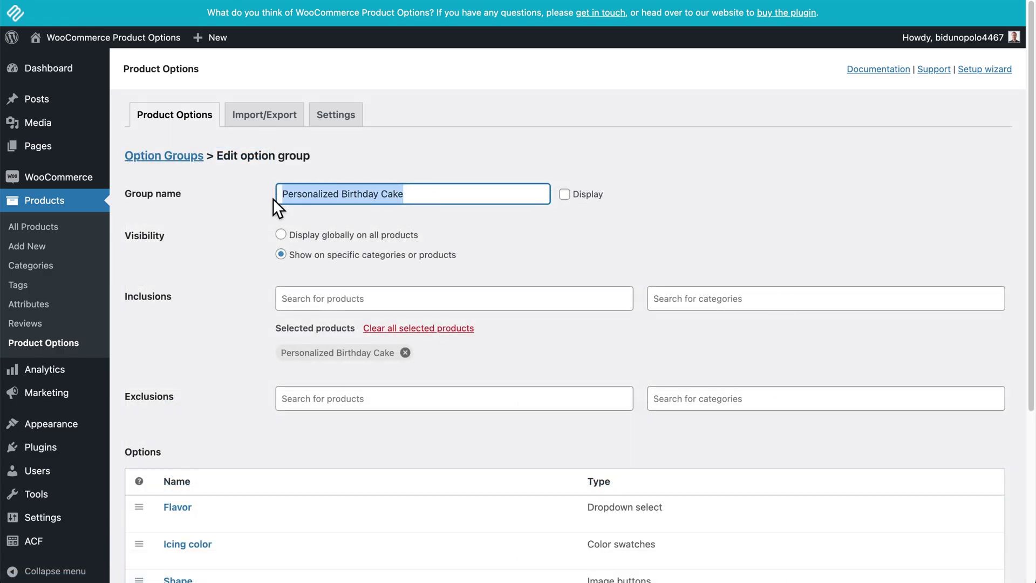
{"action": "left_click", "coordinate": [435, 211]}
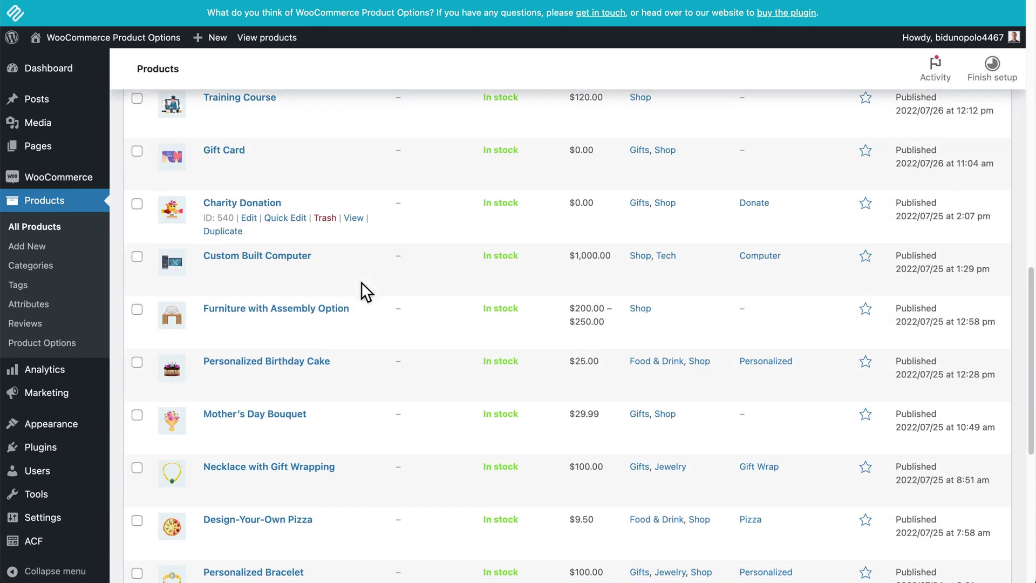
Look through the store's full product list.
{"action": "scroll", "coordinate": [360, 282], "scroll_direction": "down", "scroll_amount": 6}
{"action": "scroll", "coordinate": [361, 282], "scroll_direction": "down", "scroll_amount": 3}
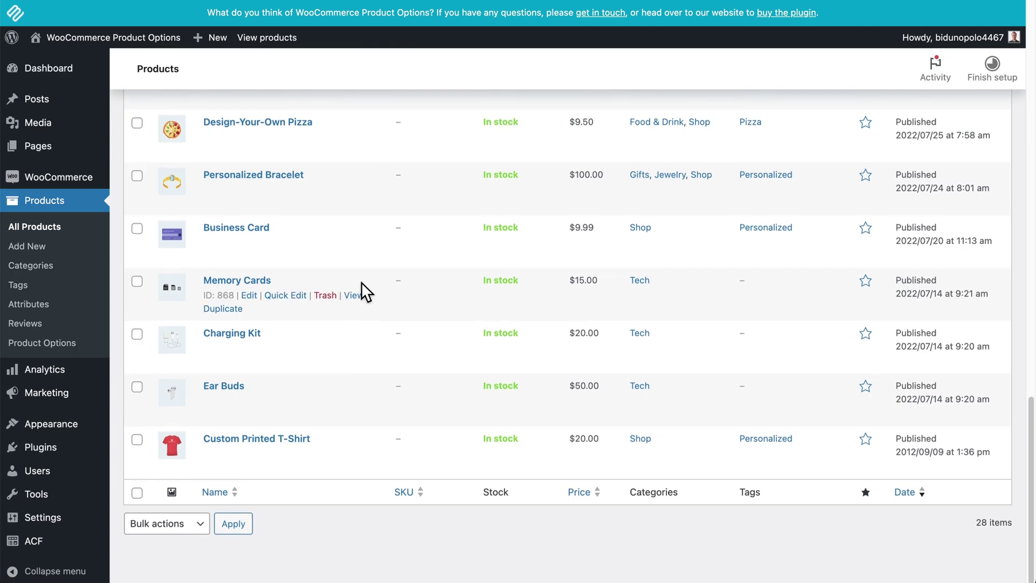
{"action": "scroll", "coordinate": [361, 282], "scroll_direction": "up", "scroll_amount": 6}
{"action": "scroll", "coordinate": [361, 281], "scroll_direction": "up", "scroll_amount": 13}
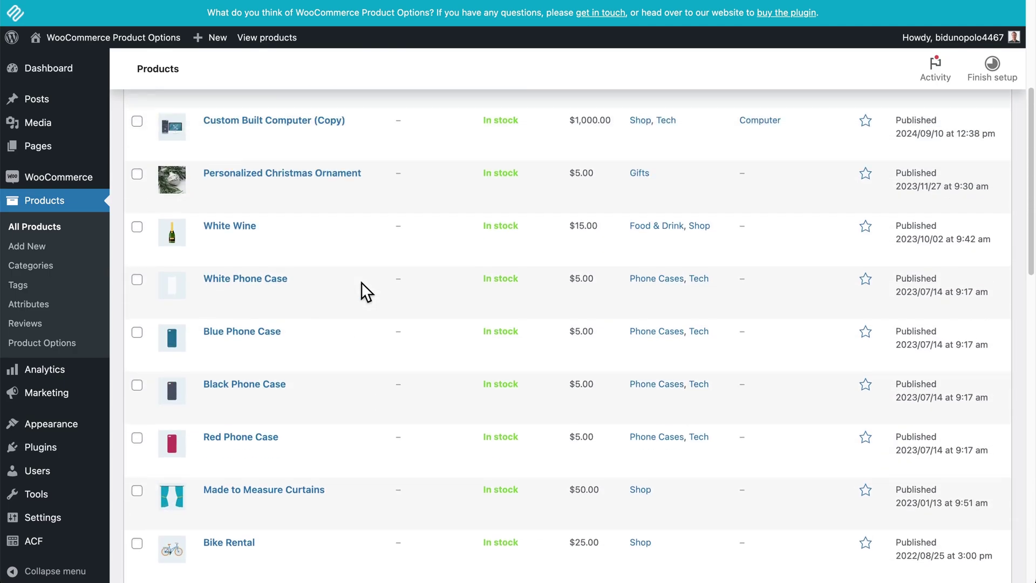
{"action": "scroll", "coordinate": [365, 290], "scroll_direction": "up", "scroll_amount": 2}
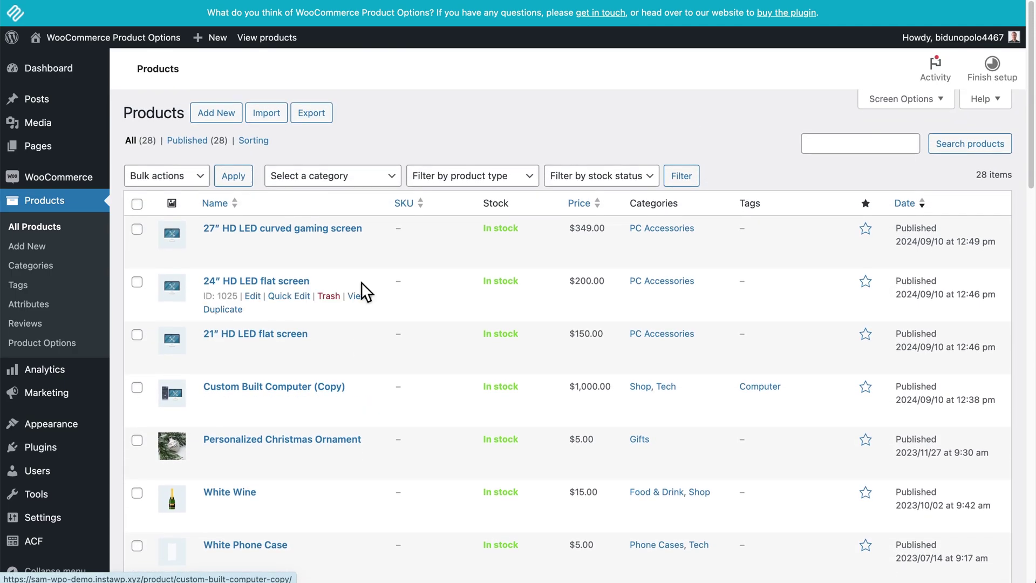
{"action": "scroll", "coordinate": [361, 281], "scroll_direction": "down", "scroll_amount": 6}
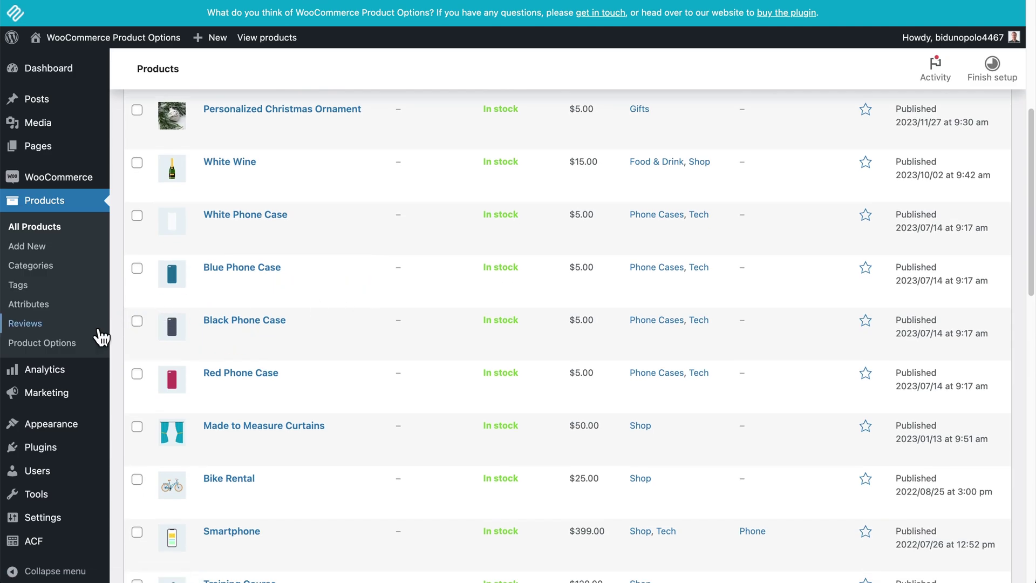
Go back to the product option groups and start adding an option to the Personalized Birthday Cake Demo group.
{"action": "left_click", "coordinate": [60, 344]}
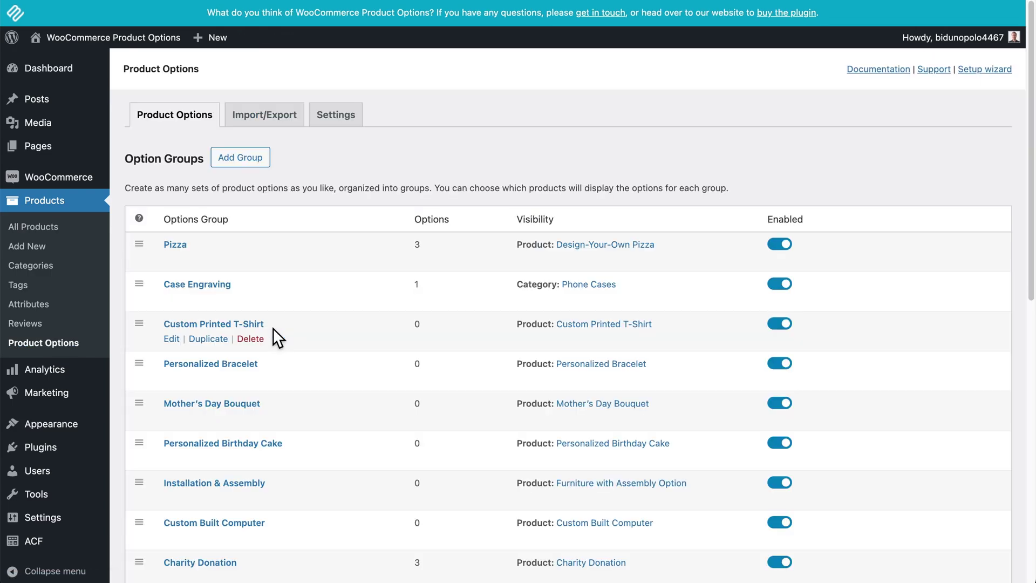
{"action": "scroll", "coordinate": [241, 265], "scroll_direction": "down", "scroll_amount": 3}
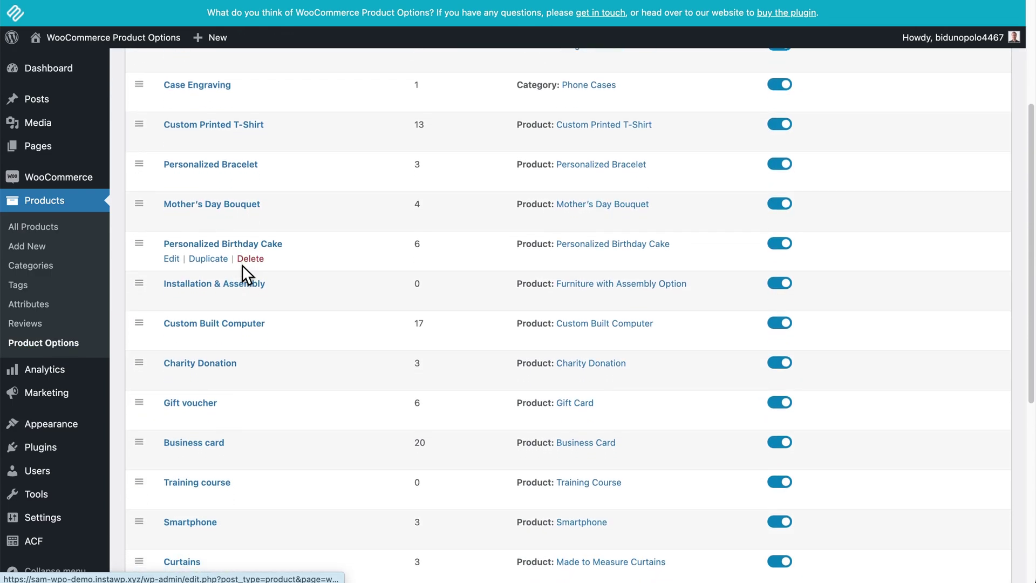
{"action": "left_click", "coordinate": [241, 265]}
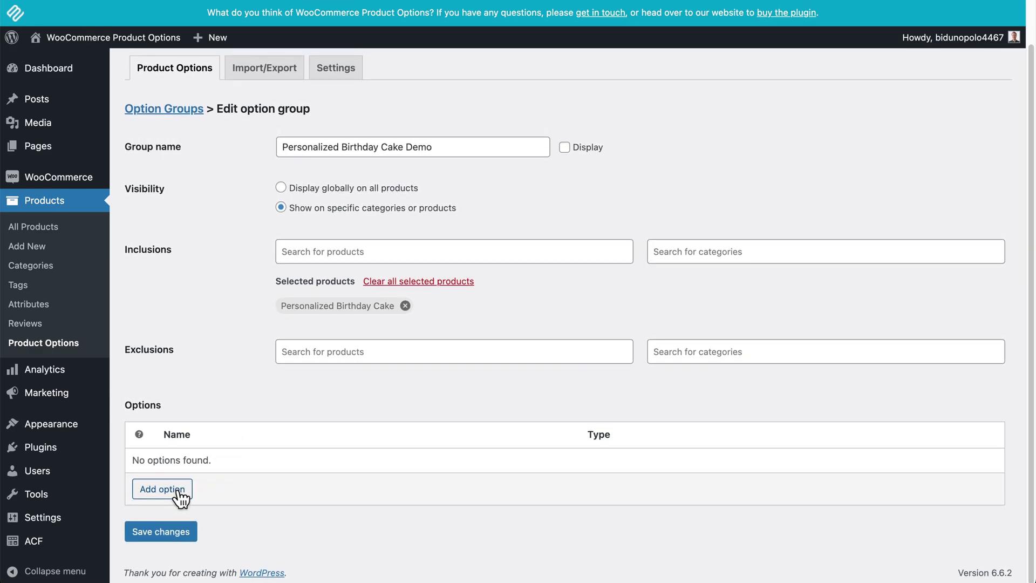
{"action": "left_click", "coordinate": [180, 490]}
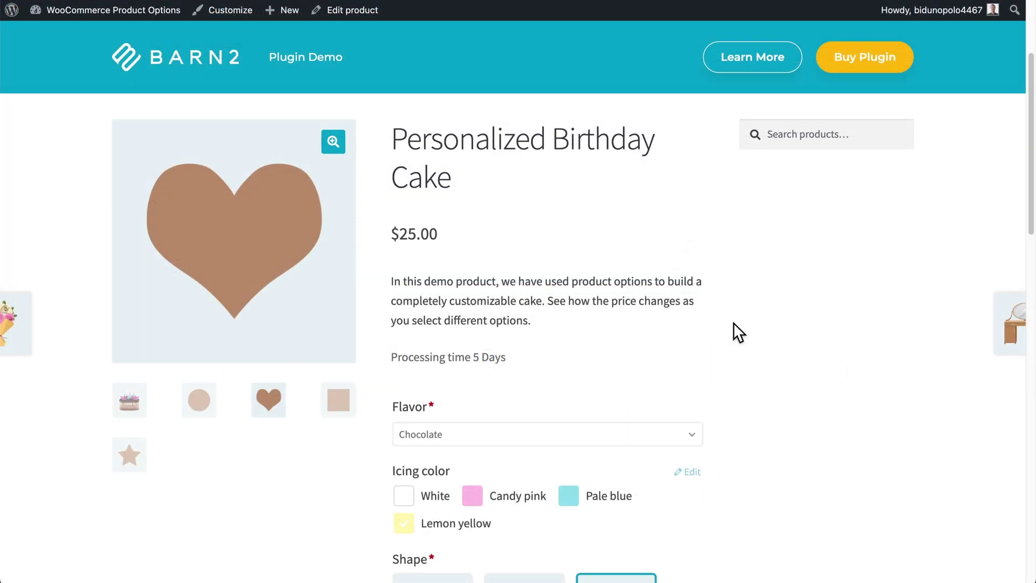
{"action": "scroll", "coordinate": [640, 254], "scroll_direction": "down", "scroll_amount": 5}
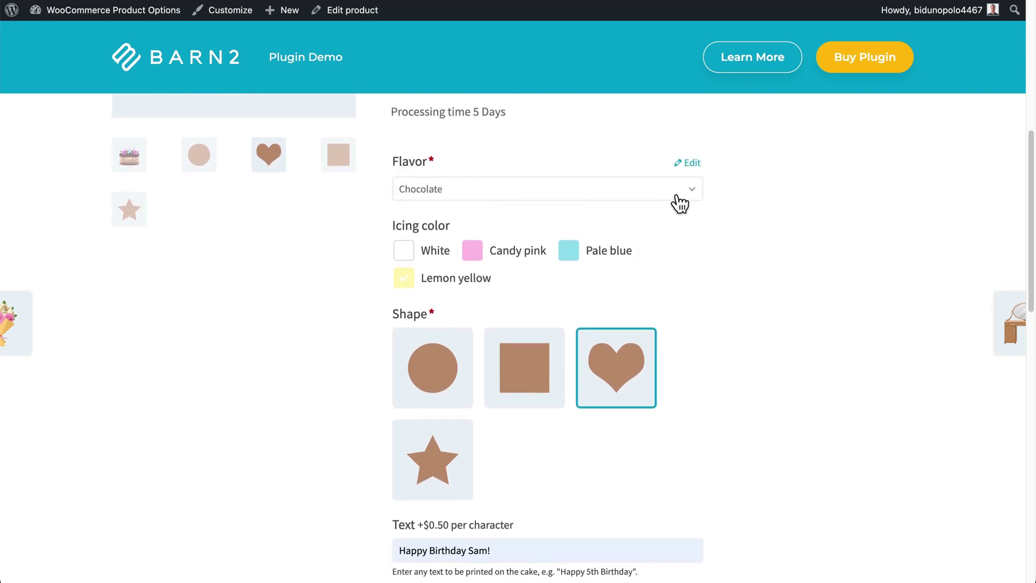
Look at the flavor choices offered in the Flavor dropdown on the demo product page.
{"action": "left_click", "coordinate": [685, 194]}
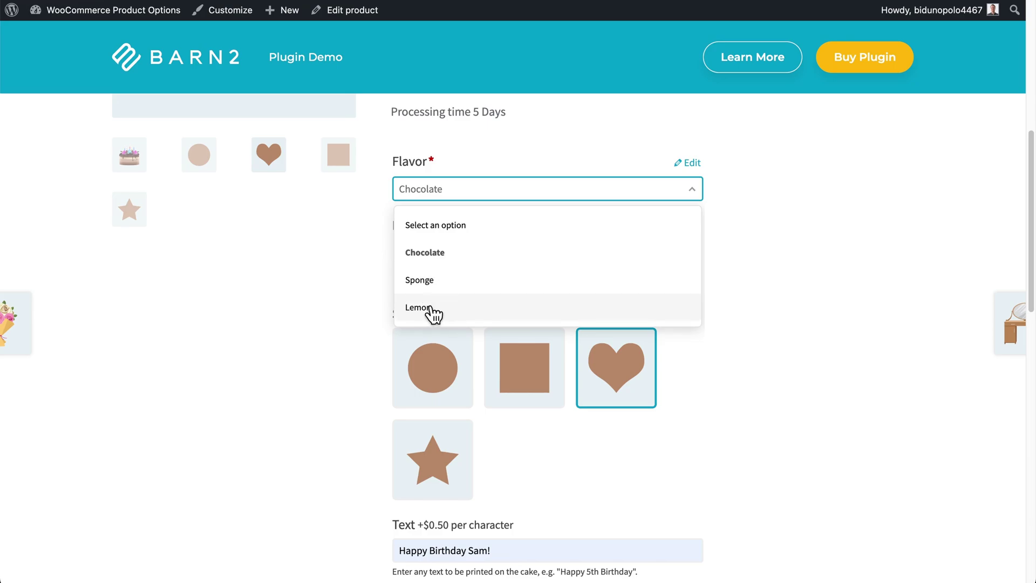
{"action": "left_click", "coordinate": [367, 281]}
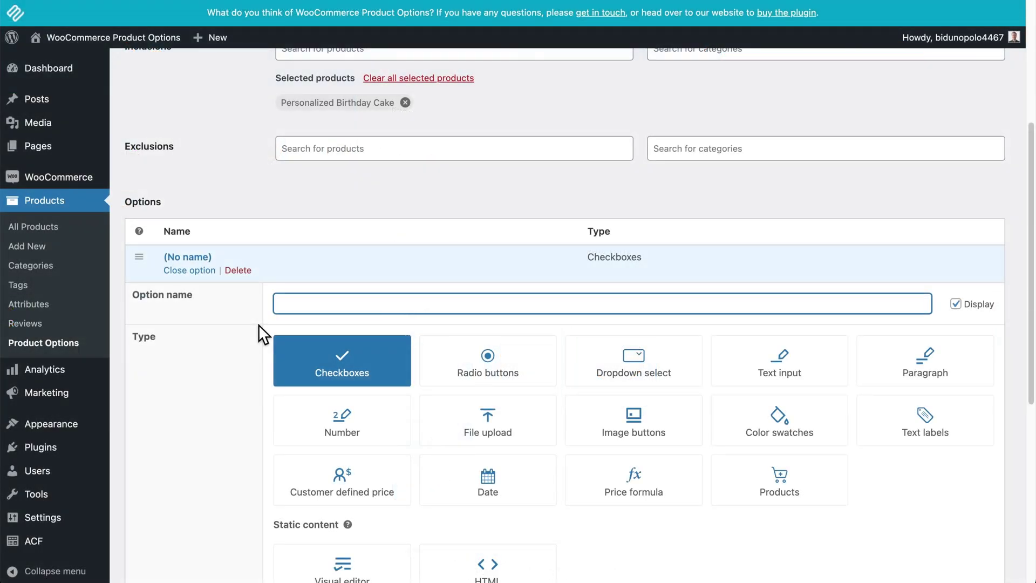
Name the new option Flavor and set its type to Dropdown select.
{"action": "type", "text": "Fla"}
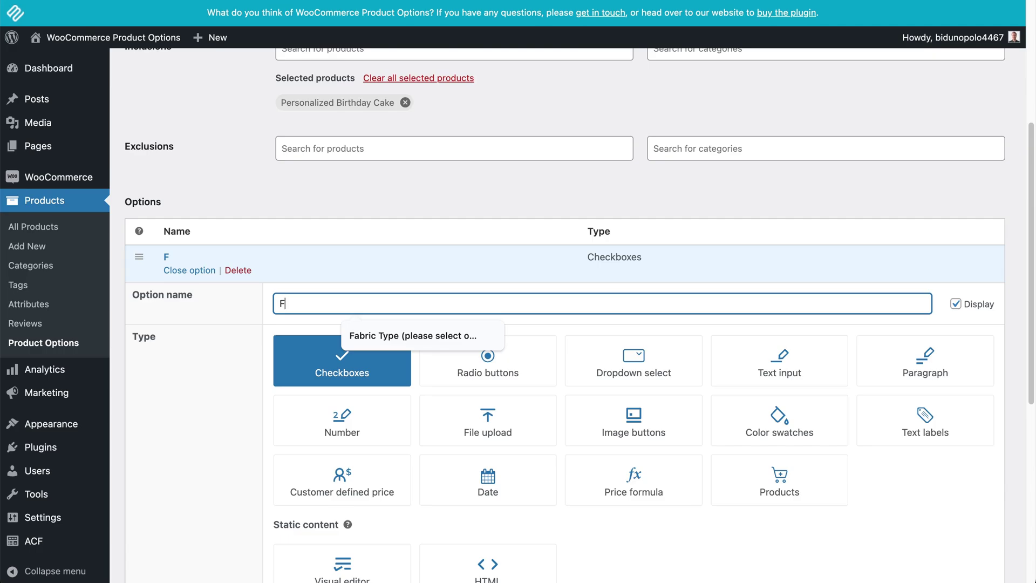
{"action": "type", "text": "vor"}
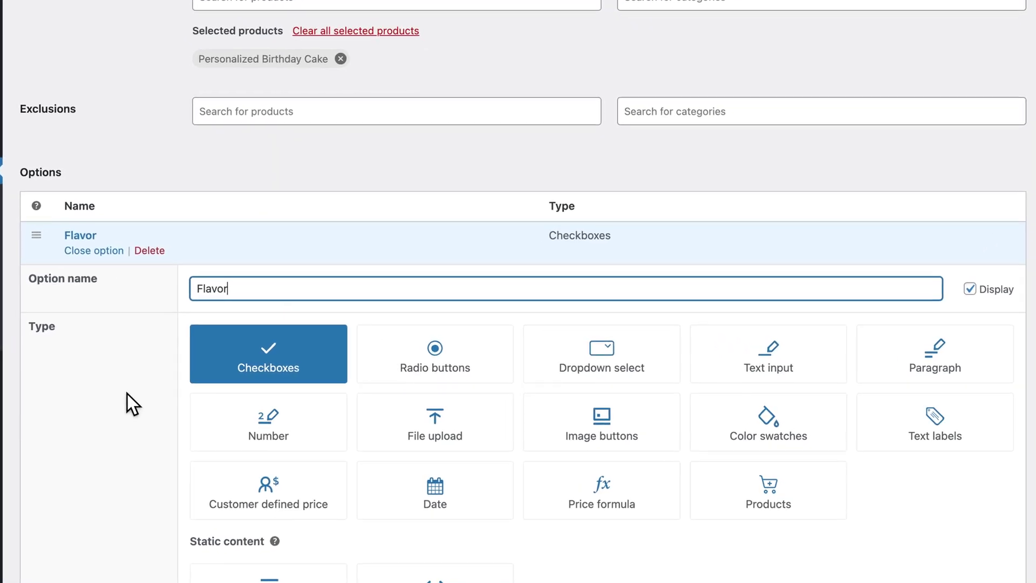
{"action": "left_click", "coordinate": [630, 358]}
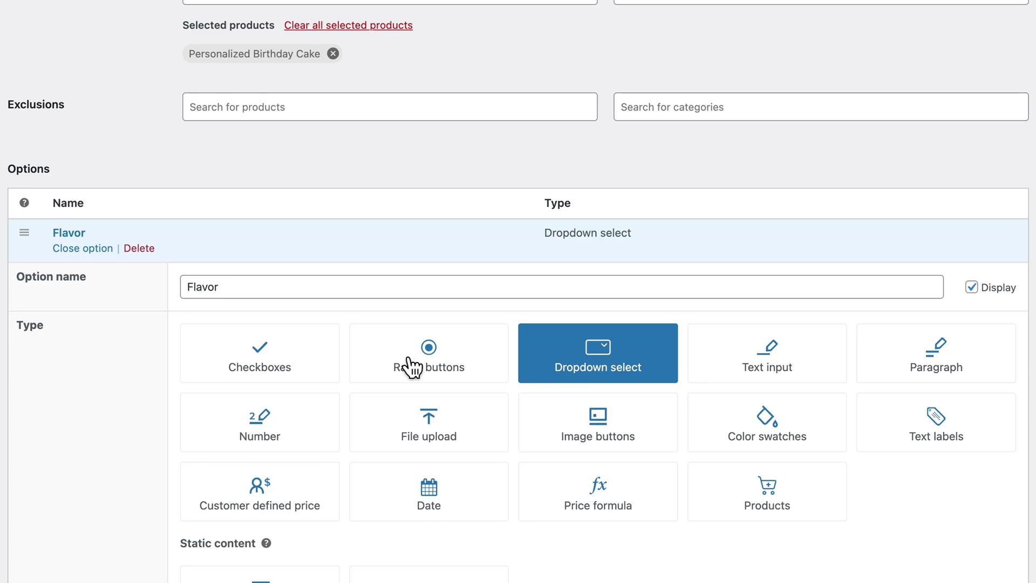
Add the choices Chocolate, Lemon and Sponge to the Flavor option.
{"action": "scroll", "coordinate": [409, 366], "scroll_direction": "down", "scroll_amount": 5}
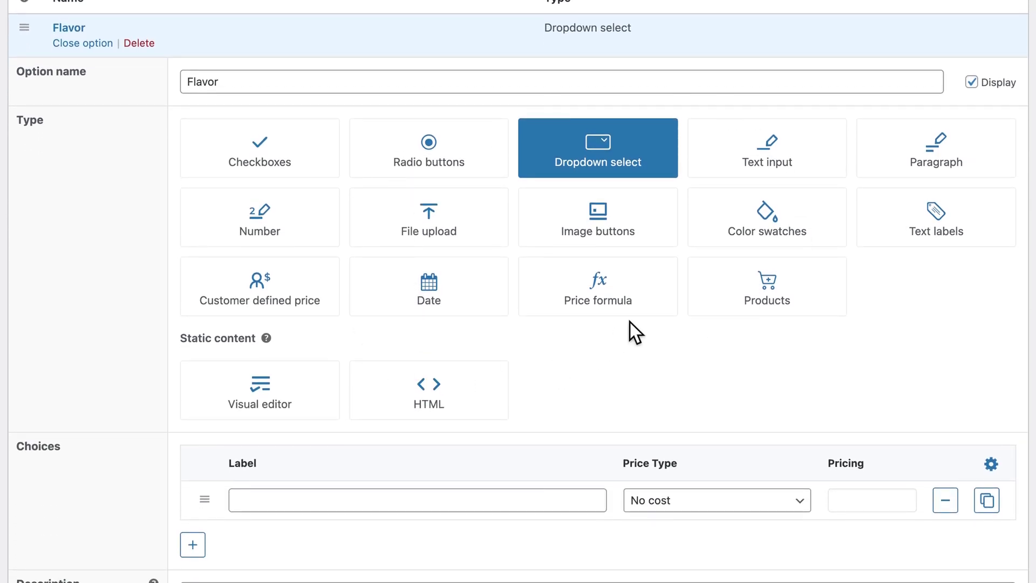
{"action": "scroll", "coordinate": [631, 324], "scroll_direction": "down", "scroll_amount": 5}
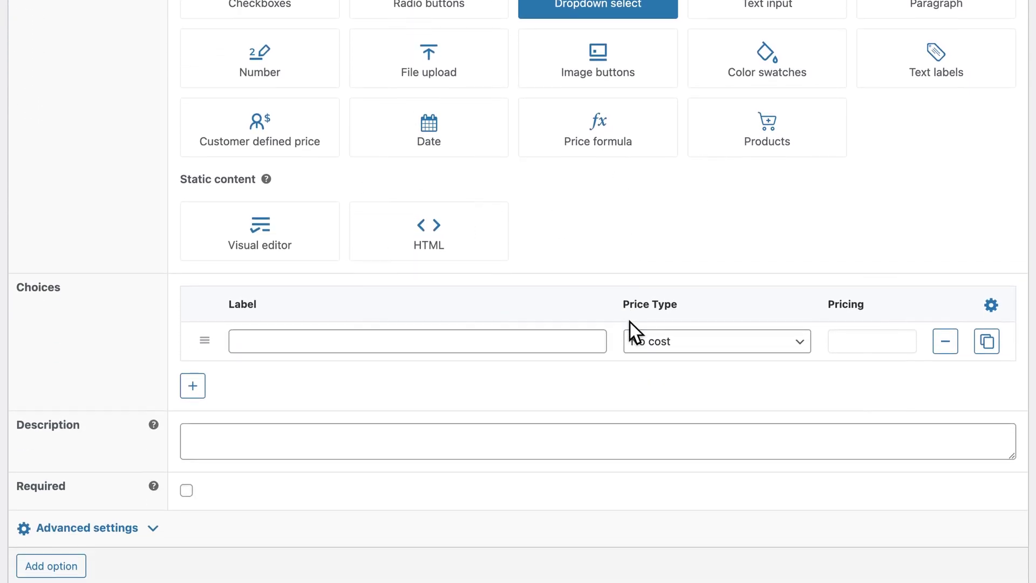
{"action": "left_click", "coordinate": [278, 281]}
{"action": "type", "text": "Chocolate"}
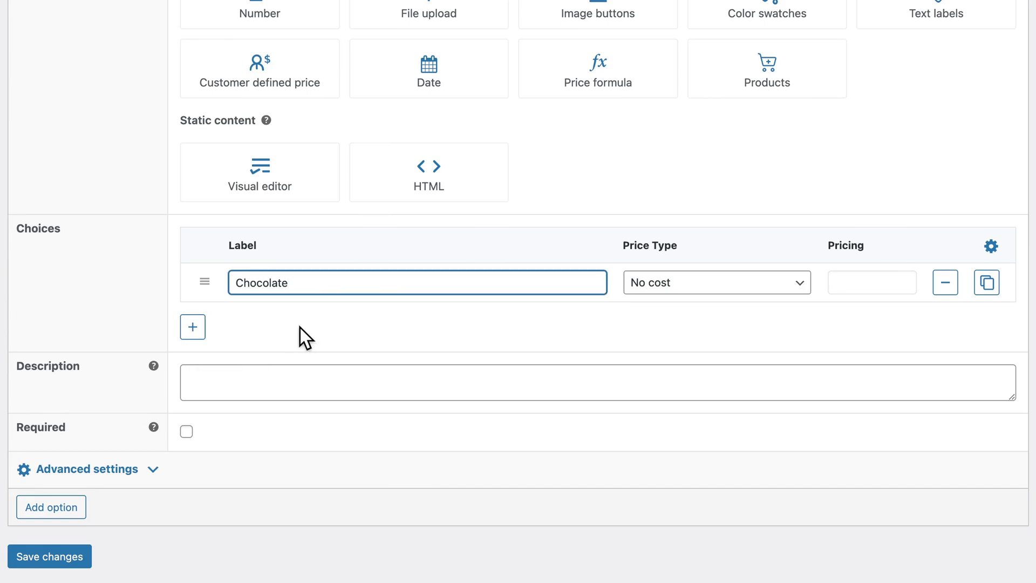
{"action": "left_click", "coordinate": [195, 330]}
{"action": "left_click", "coordinate": [280, 282]}
{"action": "type", "text": "Lemon"}
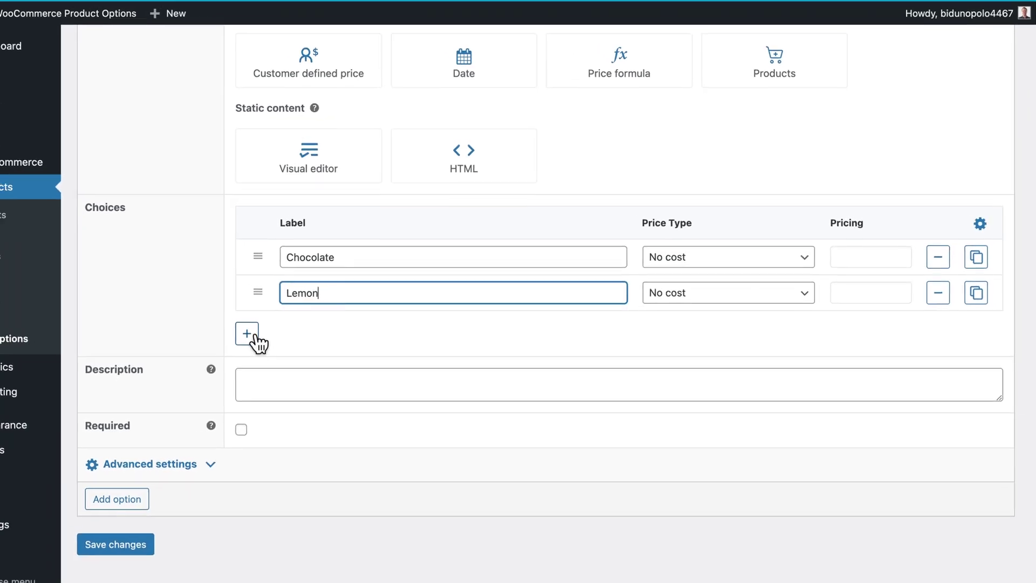
{"action": "left_click", "coordinate": [246, 333]}
{"action": "type", "text": "Sponge"}
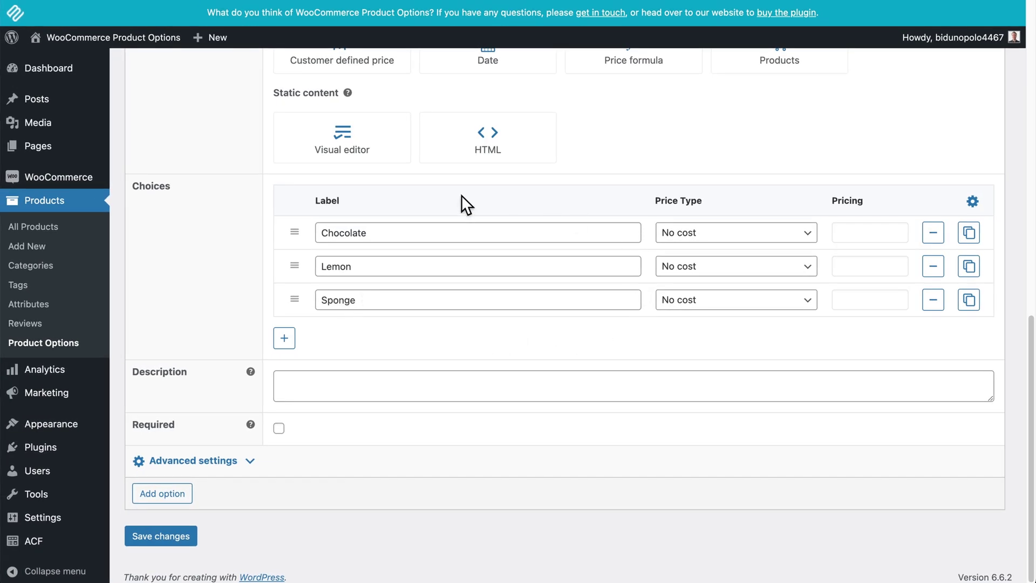
Try a flat fee of $2.00 on the Chocolate choice, and return its price type to No cost.
{"action": "scroll", "coordinate": [490, 316], "scroll_direction": "up", "scroll_amount": 5}
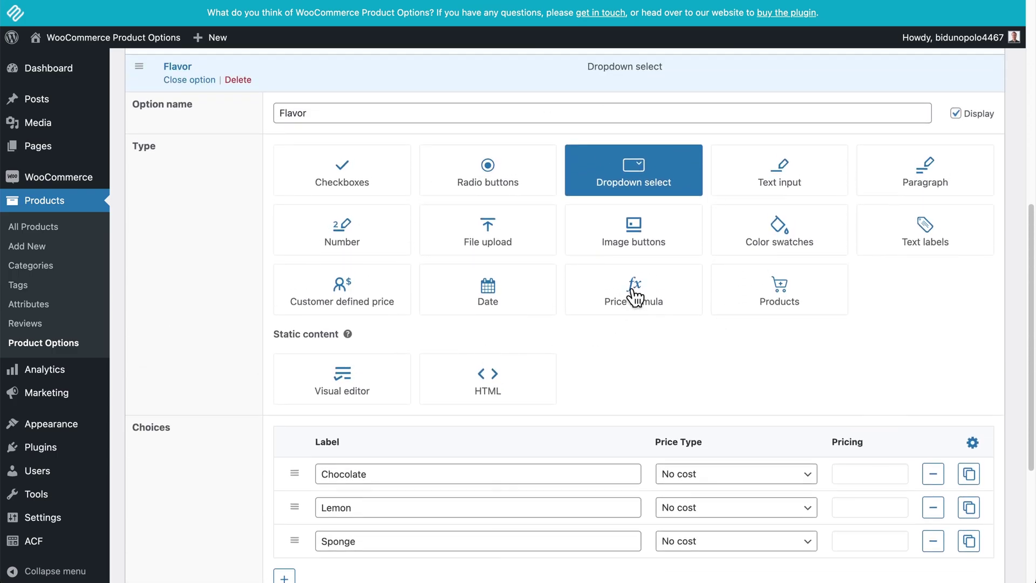
{"action": "scroll", "coordinate": [635, 296], "scroll_direction": "down", "scroll_amount": 2}
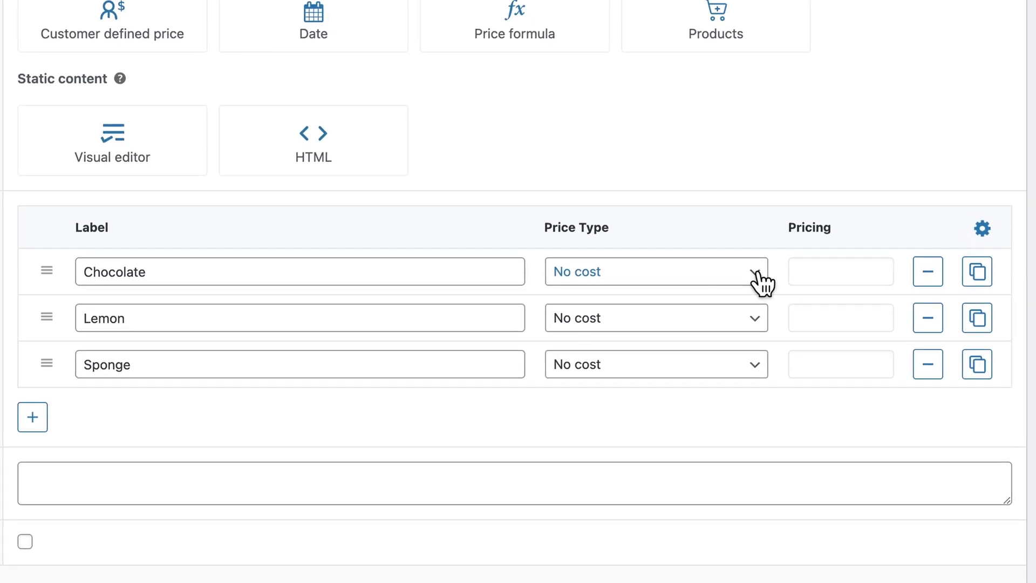
{"action": "left_click", "coordinate": [654, 271]}
{"action": "left_click", "coordinate": [618, 295]}
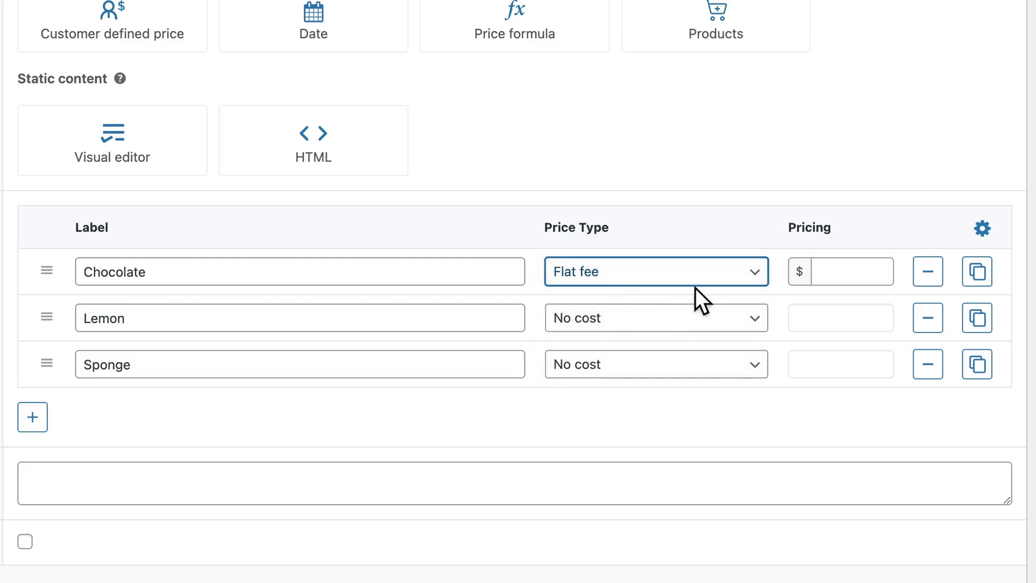
{"action": "left_click", "coordinate": [849, 270]}
{"action": "type", "text": "2"}
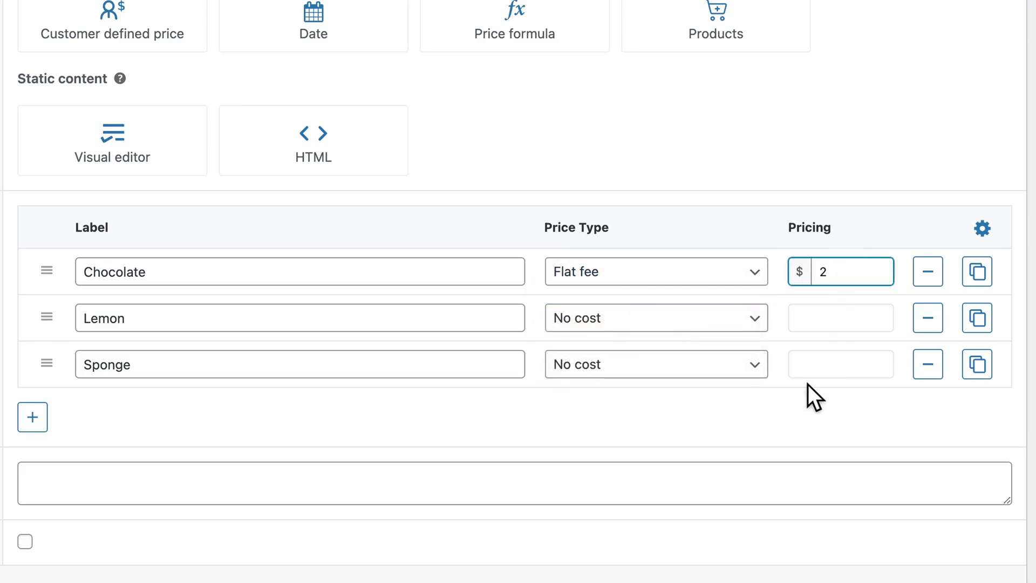
{"action": "left_click", "coordinate": [750, 438]}
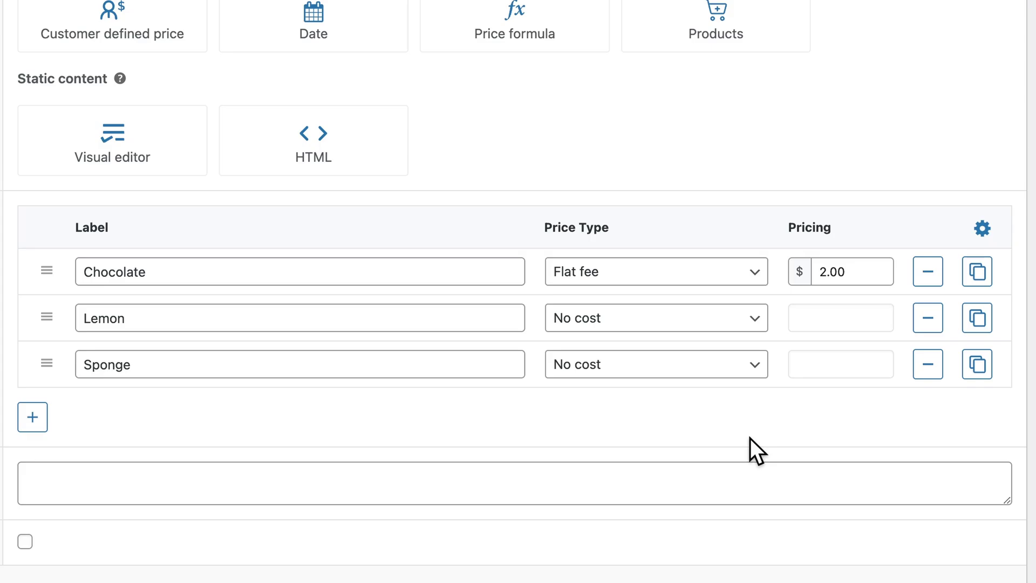
{"action": "left_click", "coordinate": [753, 319]}
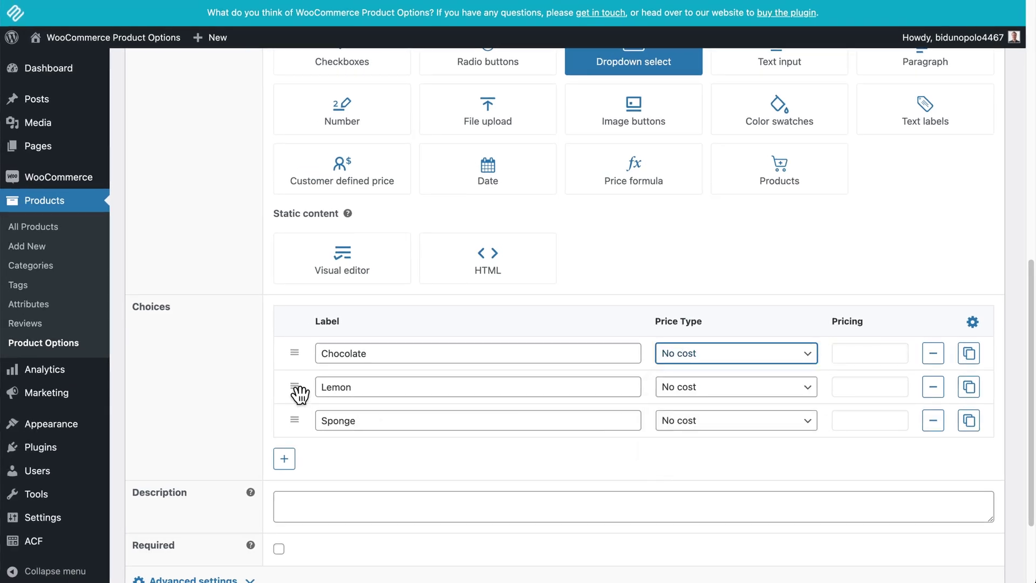
Move the Lemon choice below Sponge, and save the Flavor option as required.
{"action": "mouse_move", "coordinate": [300, 394]}
{"action": "left_mouse_down"}
{"action": "mouse_move", "coordinate": [295, 360]}
{"action": "mouse_move", "coordinate": [302, 413]}
{"action": "mouse_move", "coordinate": [297, 386]}
{"action": "left_mouse_up"}
{"action": "scroll", "coordinate": [301, 381], "scroll_direction": "down", "scroll_amount": 3}
{"action": "left_click", "coordinate": [305, 374]}
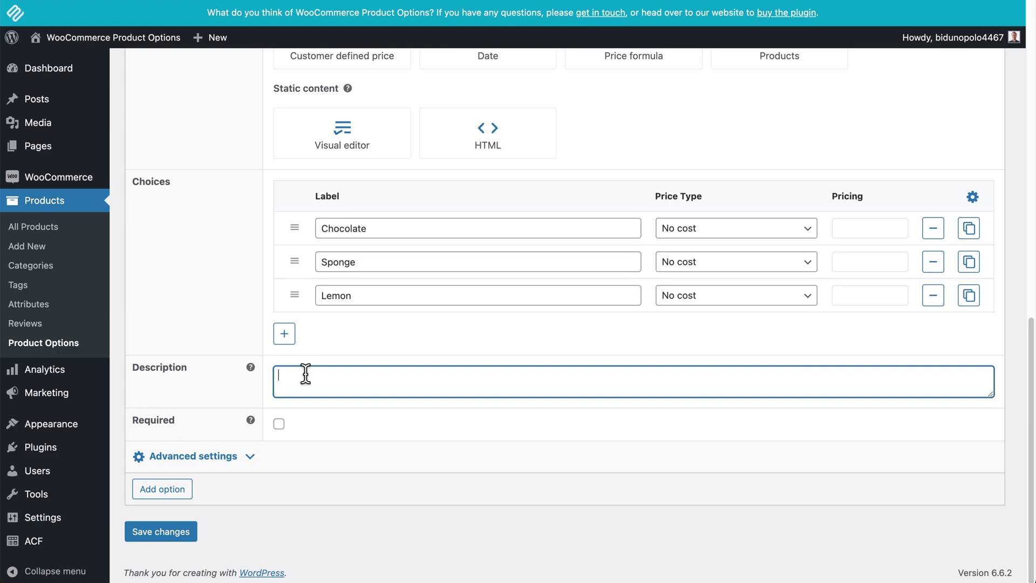
{"action": "left_click", "coordinate": [278, 424]}
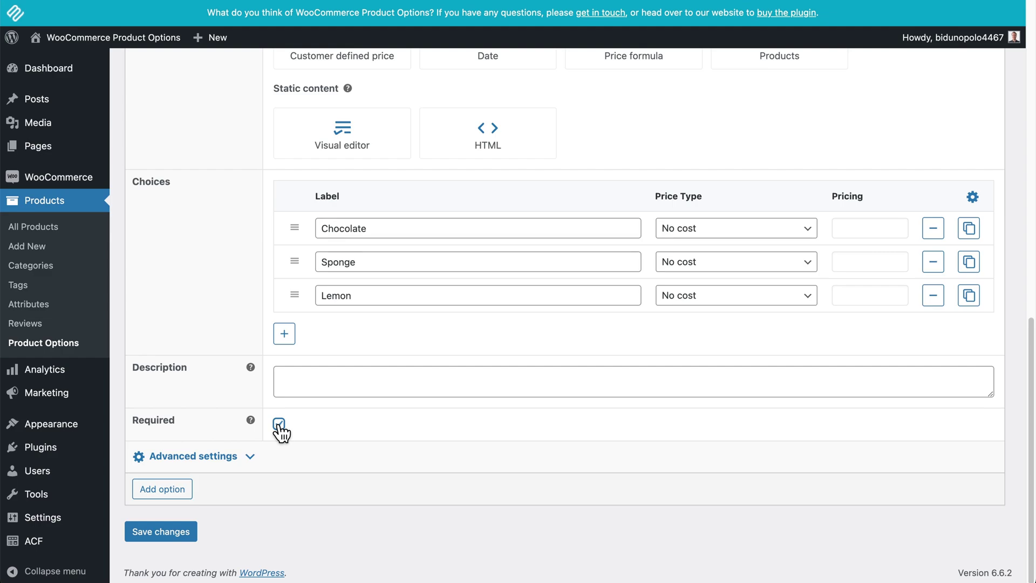
{"action": "left_click", "coordinate": [169, 535]}
Add another option named Icing color with the Color swatches type.
{"action": "left_click", "coordinate": [155, 490]}
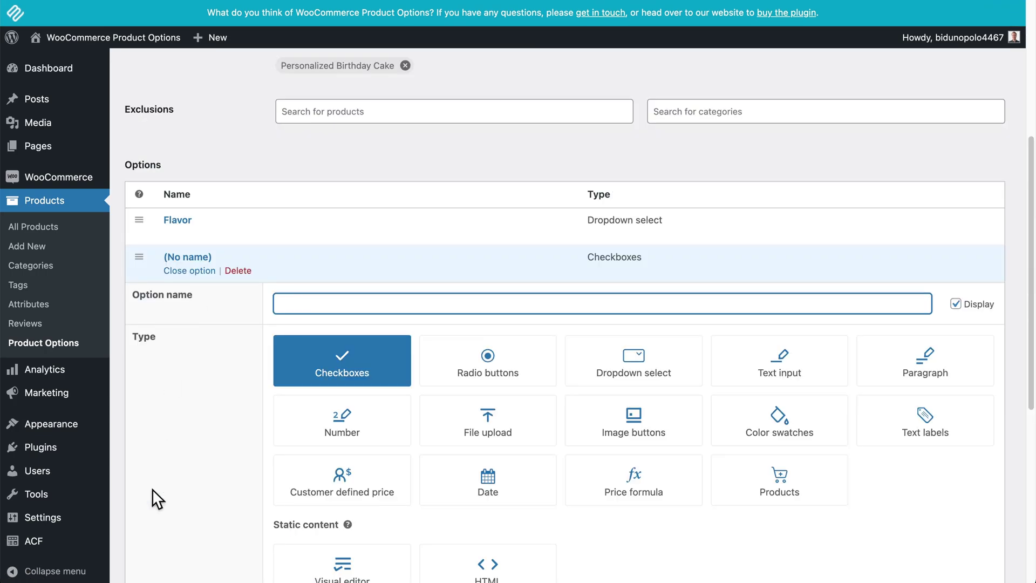
{"action": "type", "text": "Icing color"}
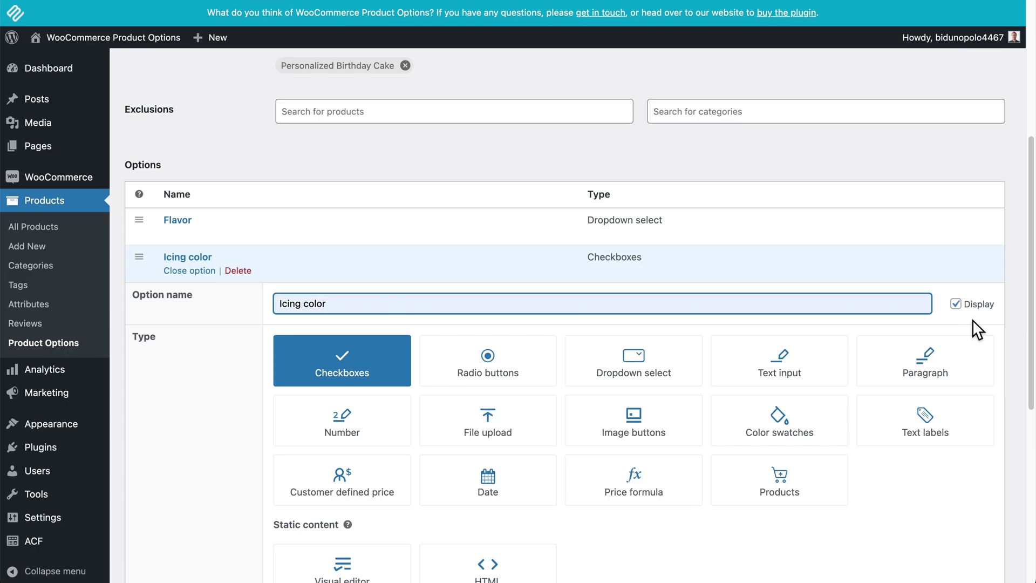
{"action": "scroll", "coordinate": [925, 321], "scroll_direction": "down", "scroll_amount": 3}
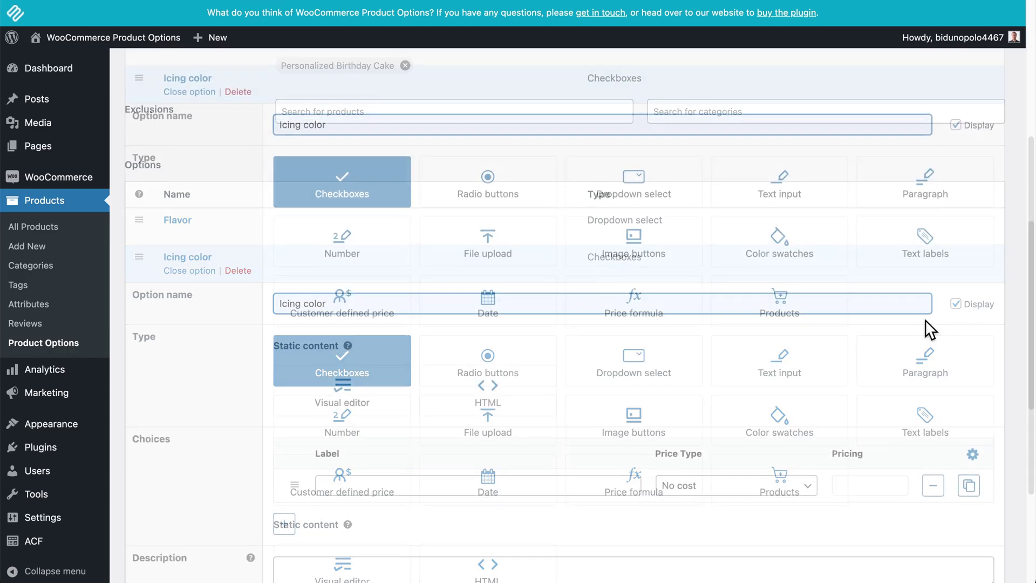
{"action": "left_click", "coordinate": [794, 245]}
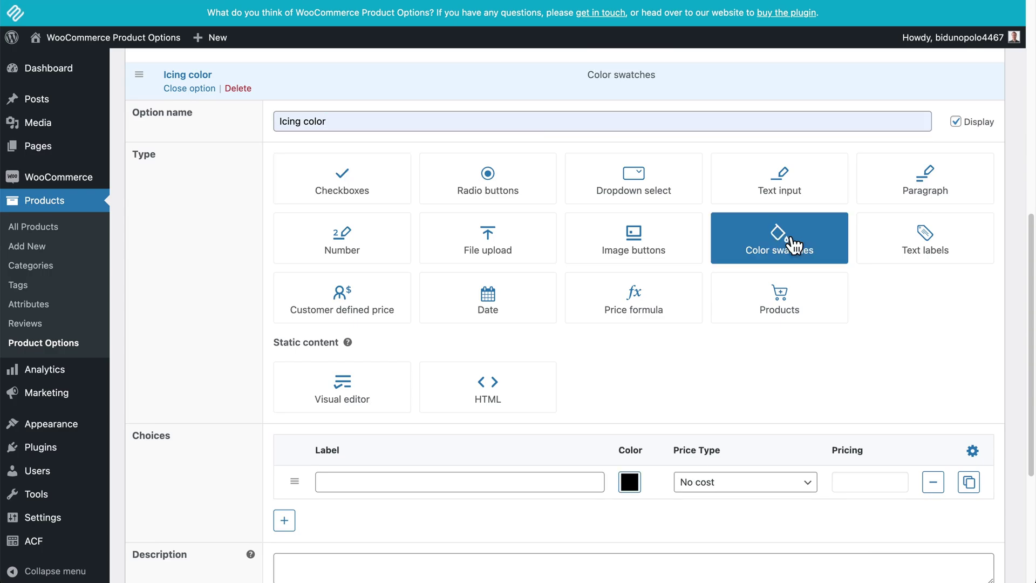
Label the first icing color choice Blue and set its swatch to a bright blue, hex 2E92FB.
{"action": "scroll", "coordinate": [794, 245], "scroll_direction": "down", "scroll_amount": 4}
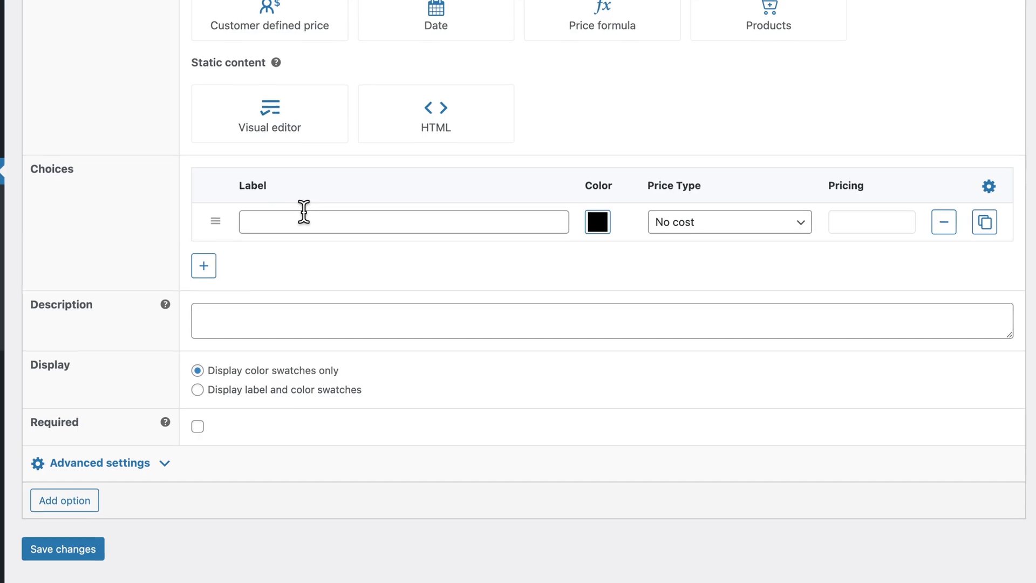
{"action": "left_click", "coordinate": [287, 219]}
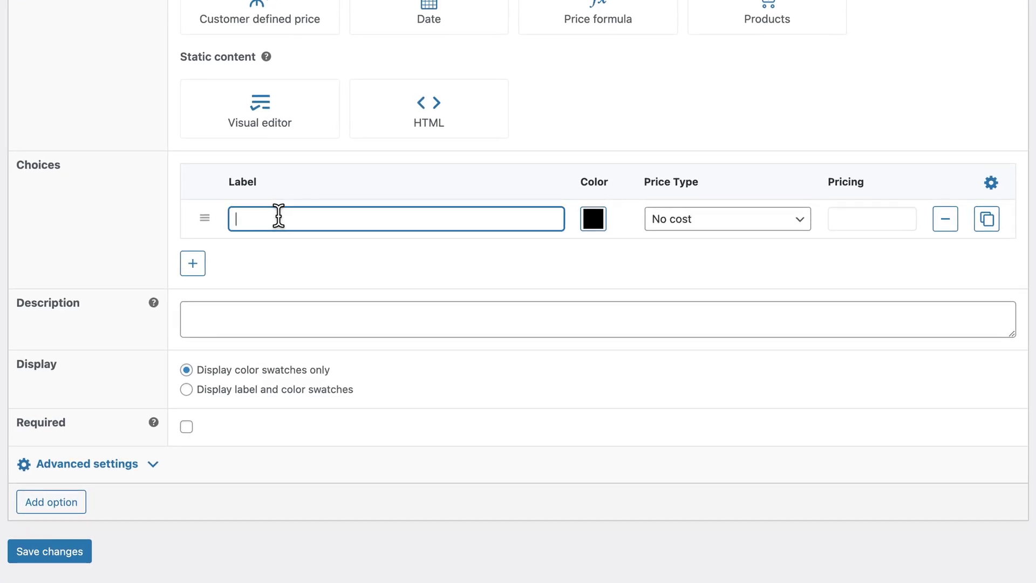
{"action": "type", "text": "Blue"}
{"action": "left_click", "coordinate": [594, 219]}
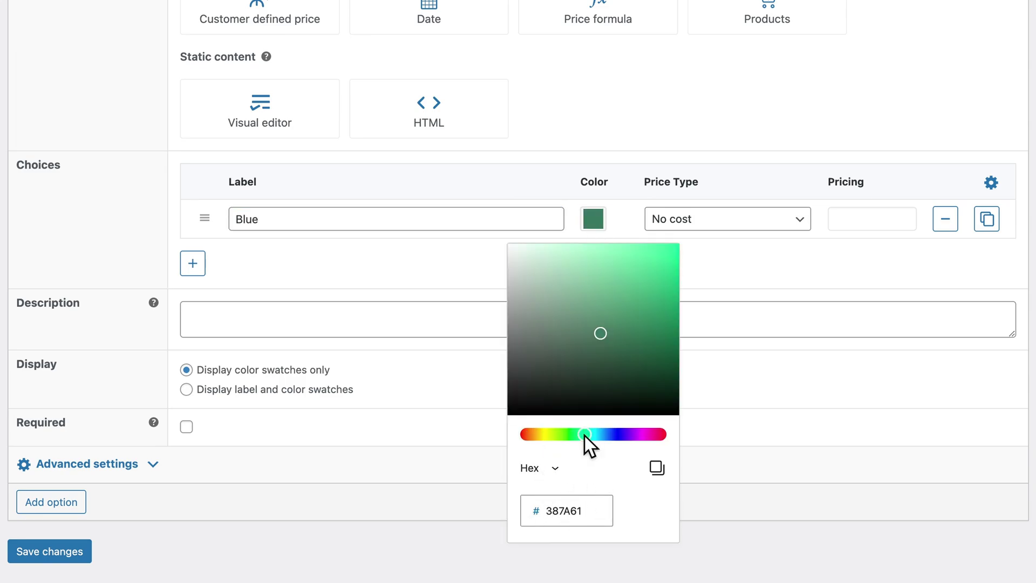
{"action": "left_click_drag", "start_coordinate": [584, 436], "coordinate": [606, 434]}
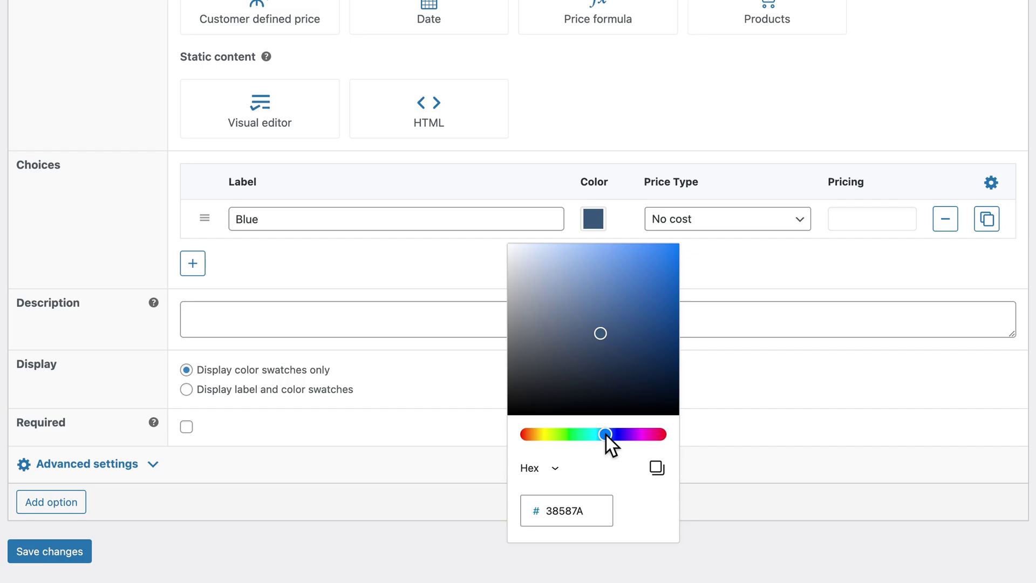
{"action": "left_click_drag", "start_coordinate": [603, 332], "coordinate": [646, 245]}
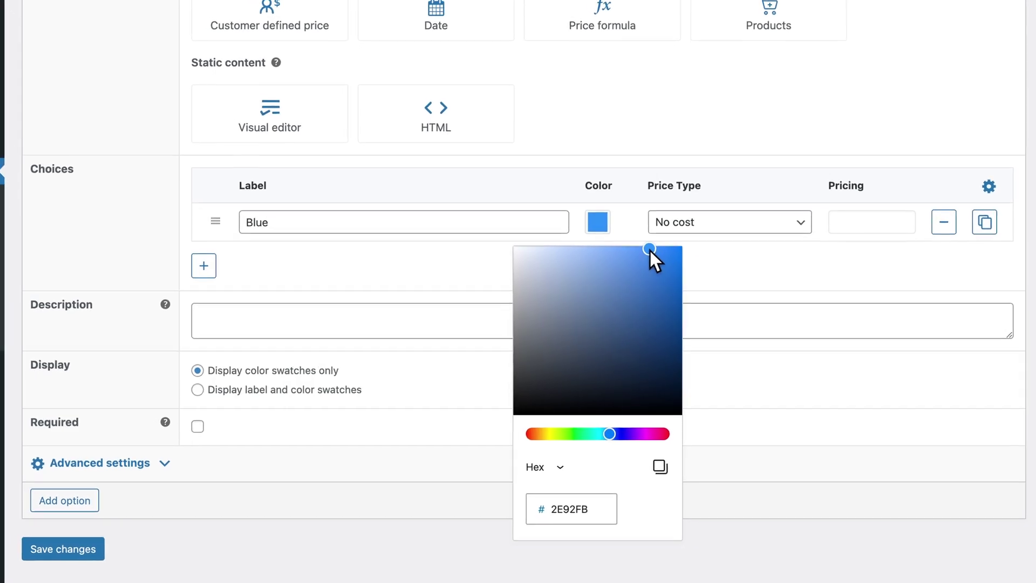
{"action": "left_click", "coordinate": [746, 254]}
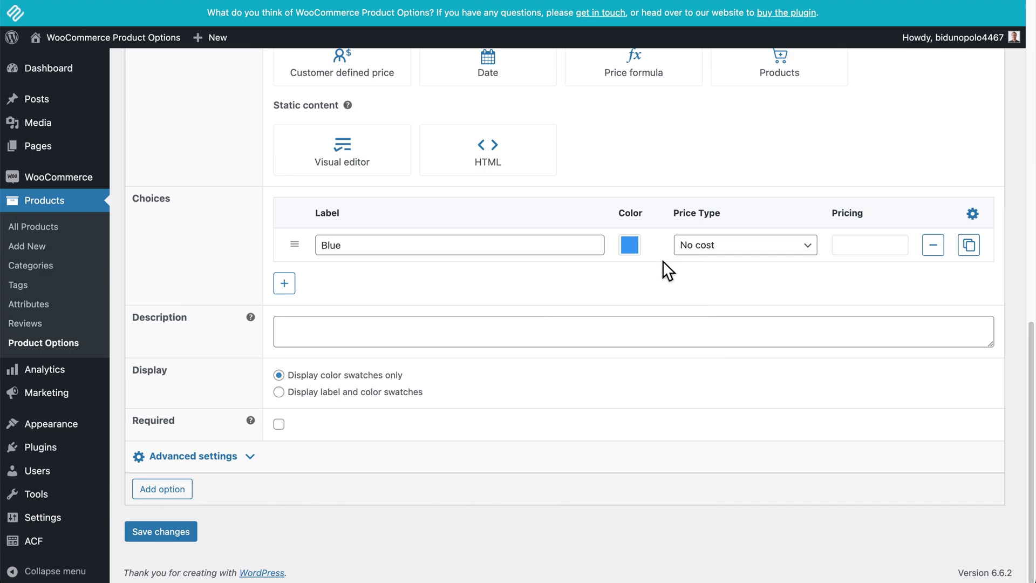
{"action": "left_click", "coordinate": [630, 246]}
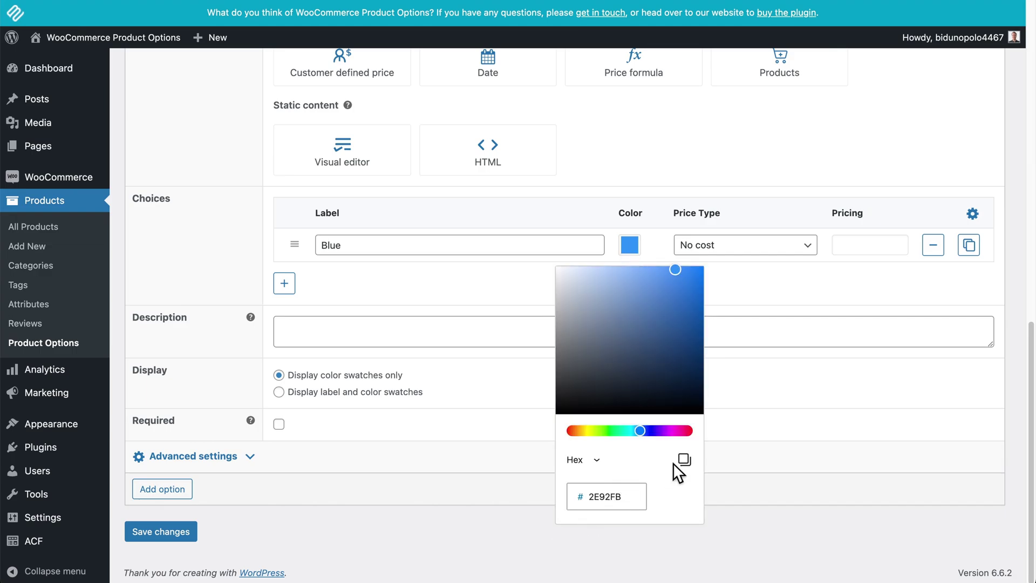
{"action": "left_click", "coordinate": [745, 294]}
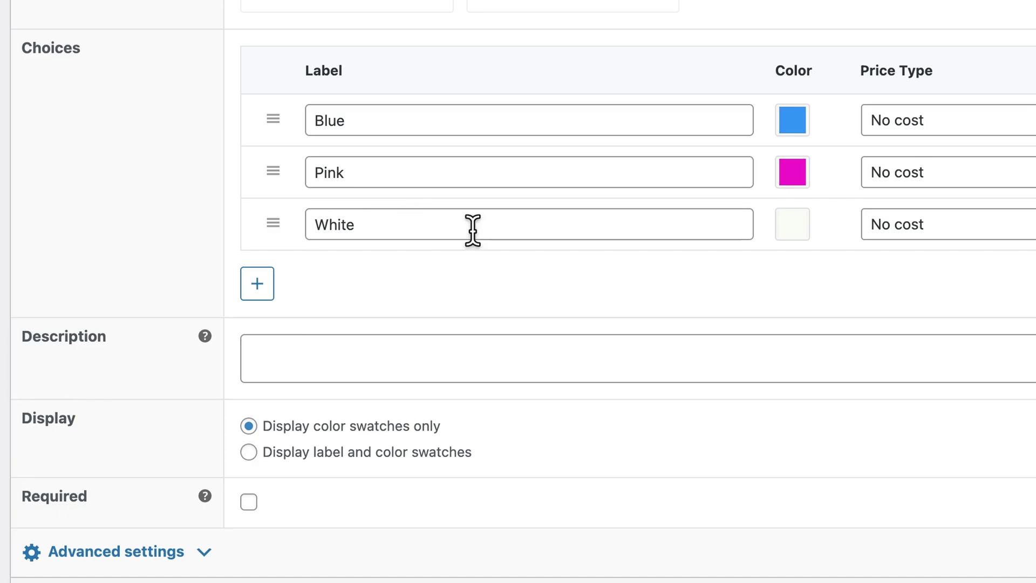
Display both labels and color swatches for the Icing color option, make it required, and save the changes.
{"action": "left_click", "coordinate": [250, 453]}
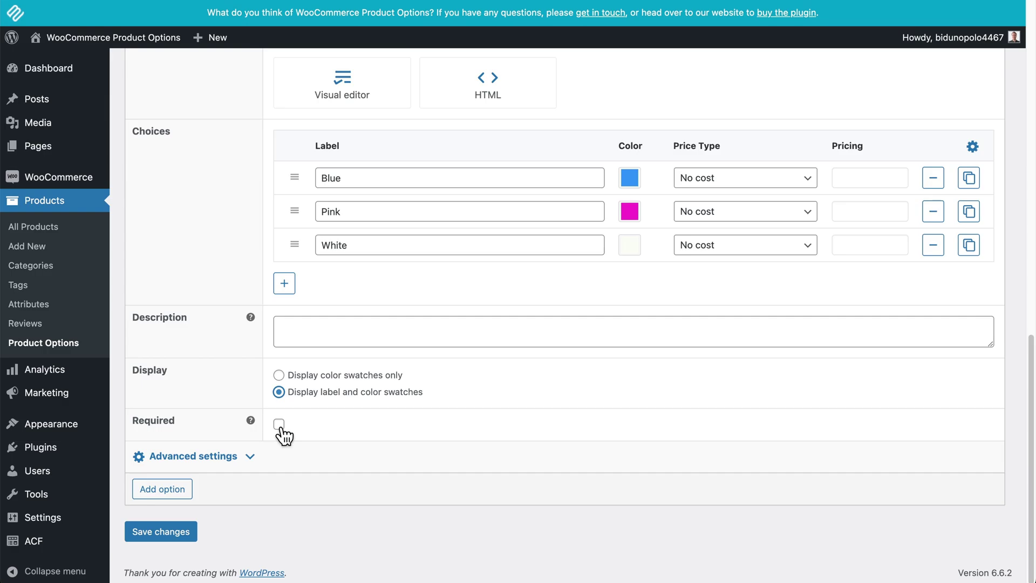
{"action": "left_click", "coordinate": [279, 425]}
{"action": "left_click", "coordinate": [158, 536]}
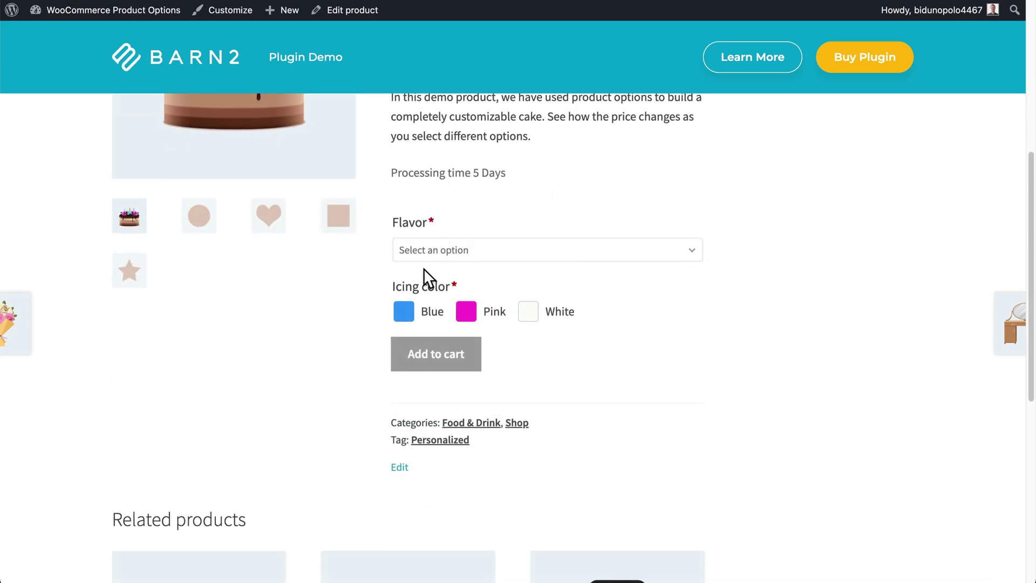
Test the options on the birthday cake's product page by choosing the Lemon flavor and White icing.
{"action": "left_click", "coordinate": [502, 252]}
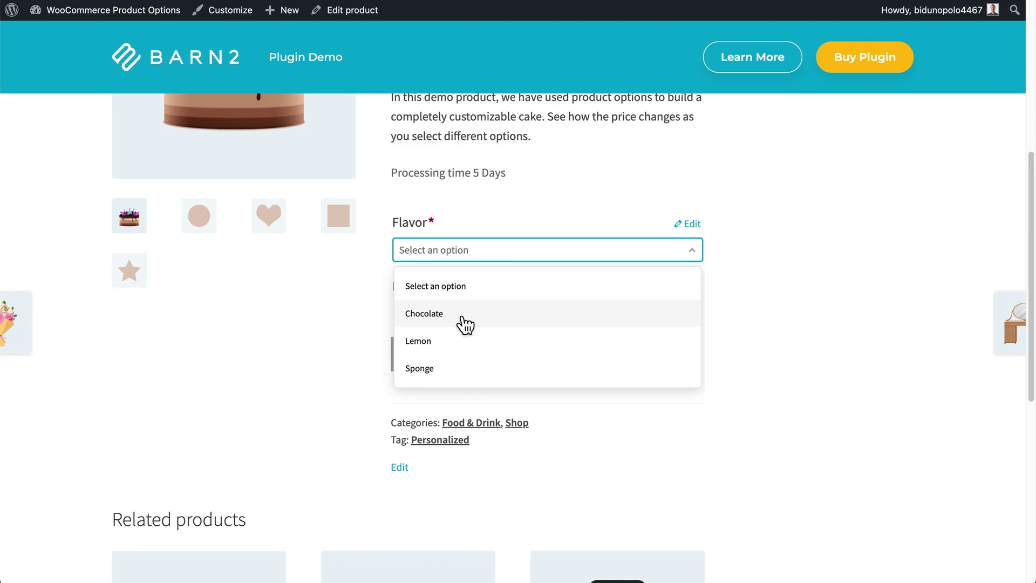
{"action": "left_click", "coordinate": [458, 345]}
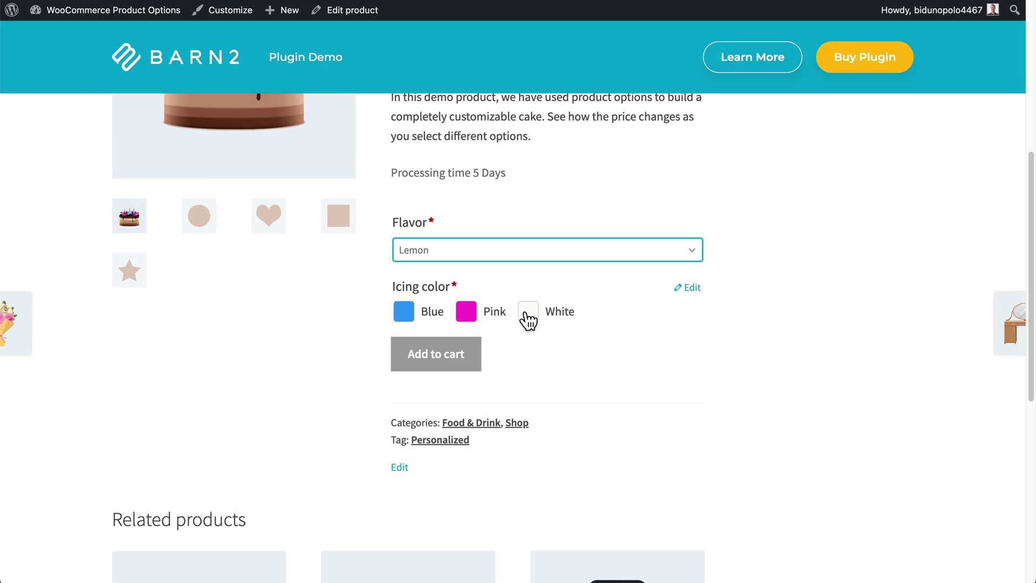
{"action": "left_click", "coordinate": [532, 318]}
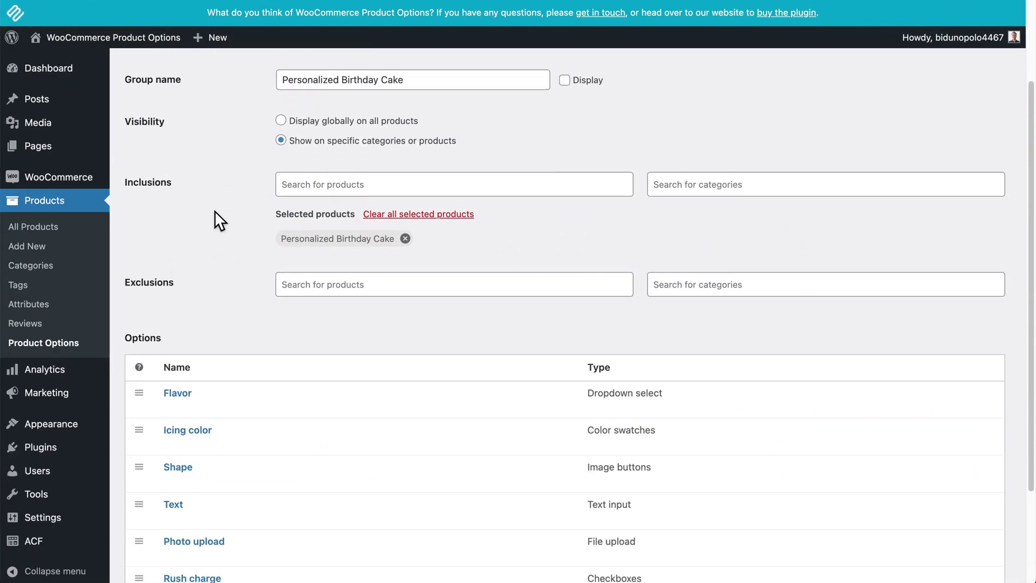
Open the Shape option for editing and review its image button choices, price types and images.
{"action": "scroll", "coordinate": [215, 210], "scroll_direction": "down", "scroll_amount": 5}
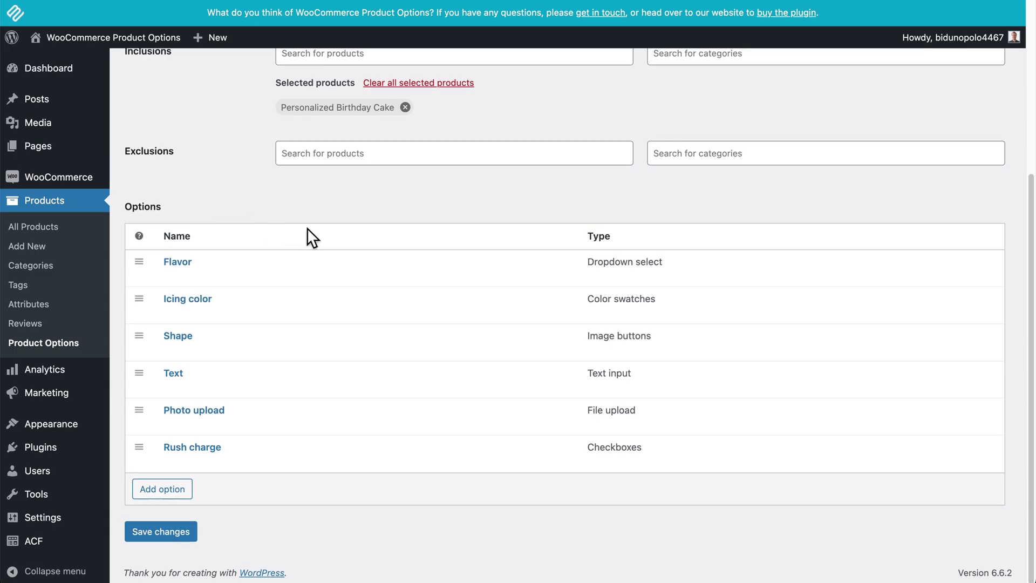
{"action": "mouse_move", "coordinate": [198, 337]}
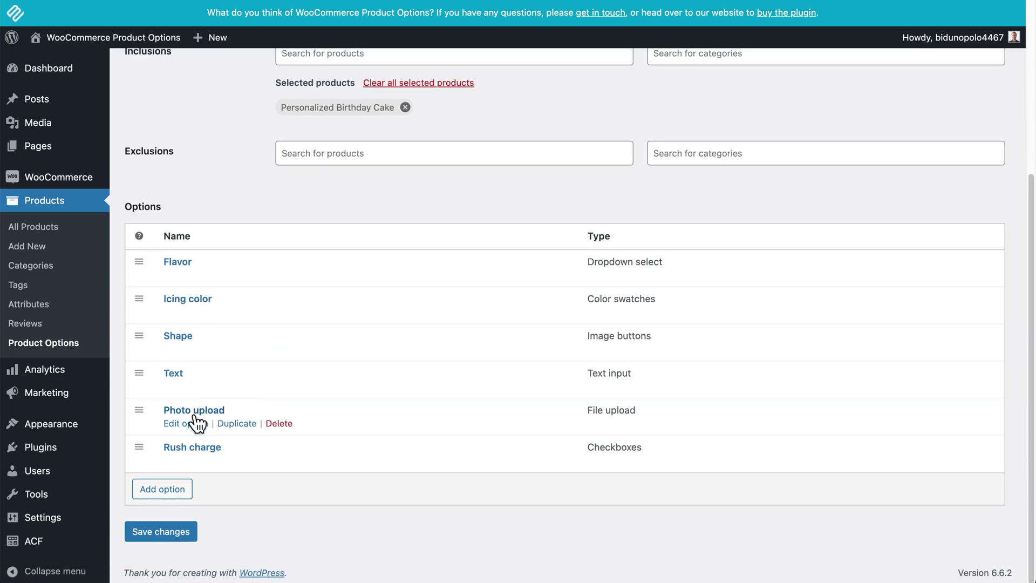
{"action": "mouse_move", "coordinate": [195, 457]}
{"action": "mouse_move", "coordinate": [249, 358]}
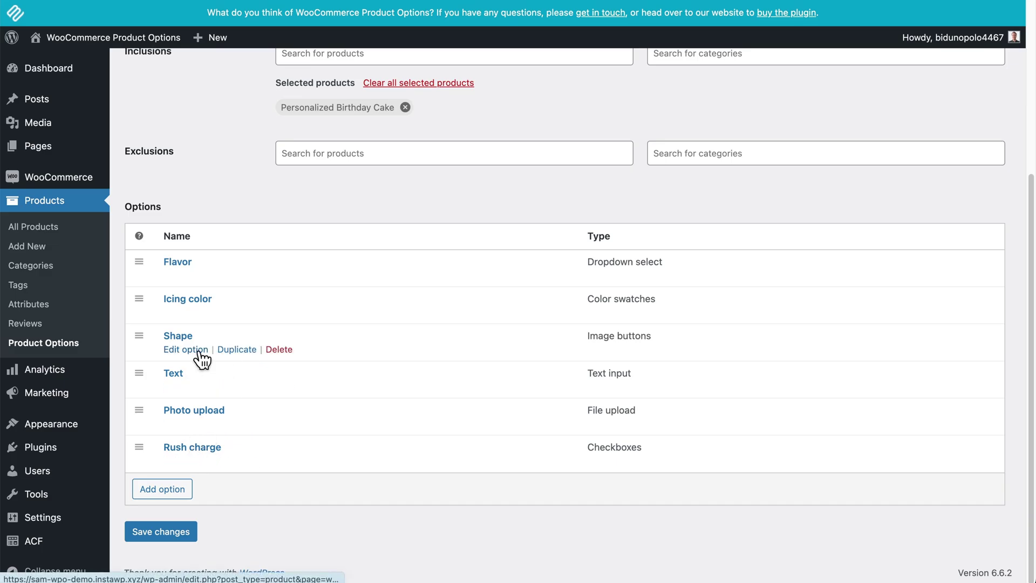
{"action": "left_click", "coordinate": [183, 351]}
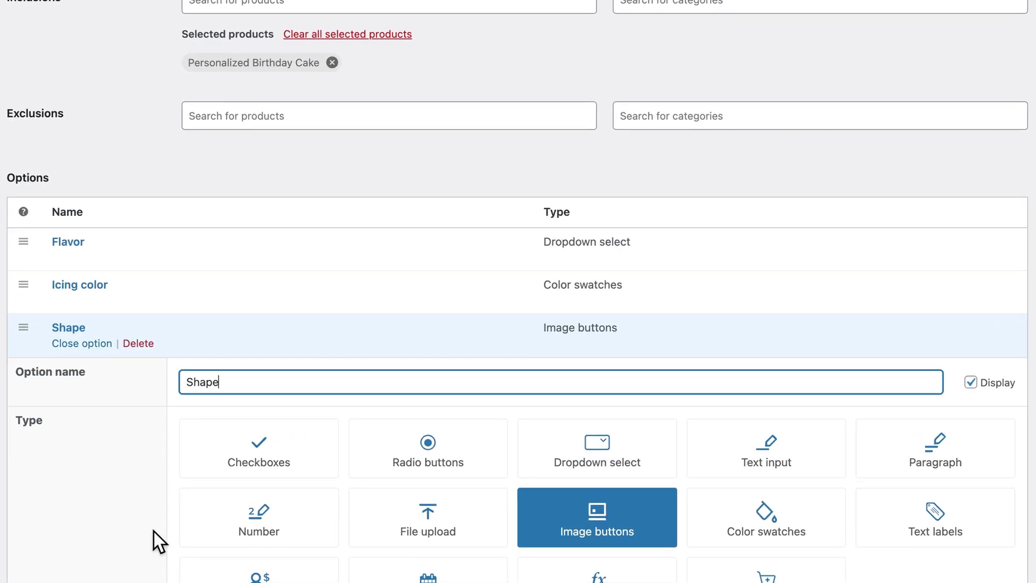
{"action": "scroll", "coordinate": [235, 518], "scroll_direction": "down", "scroll_amount": 2}
{"action": "scroll", "coordinate": [154, 531], "scroll_direction": "down", "scroll_amount": 4}
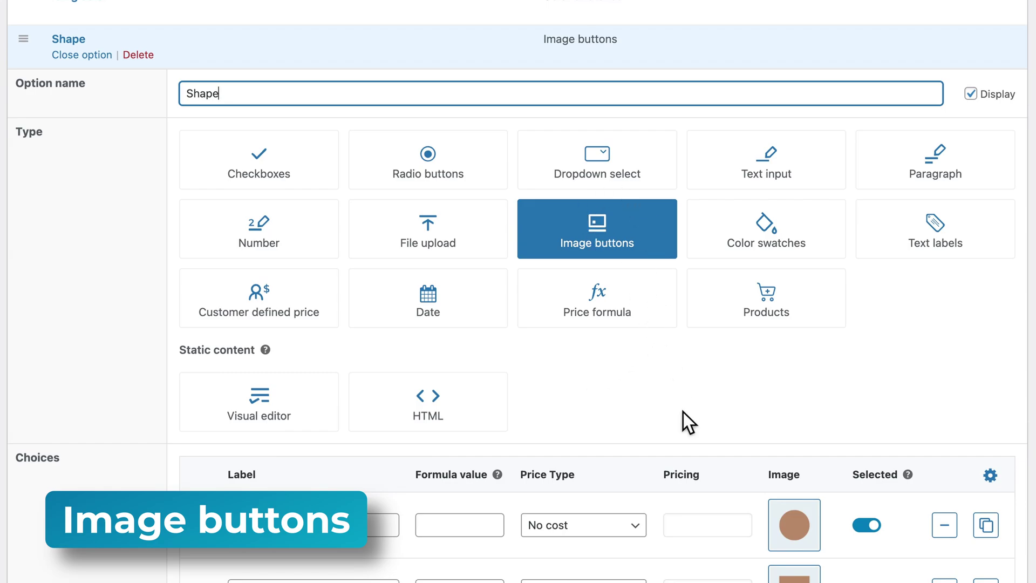
{"action": "scroll", "coordinate": [683, 412], "scroll_direction": "down", "scroll_amount": 1}
{"action": "scroll", "coordinate": [683, 412], "scroll_direction": "down", "scroll_amount": 4}
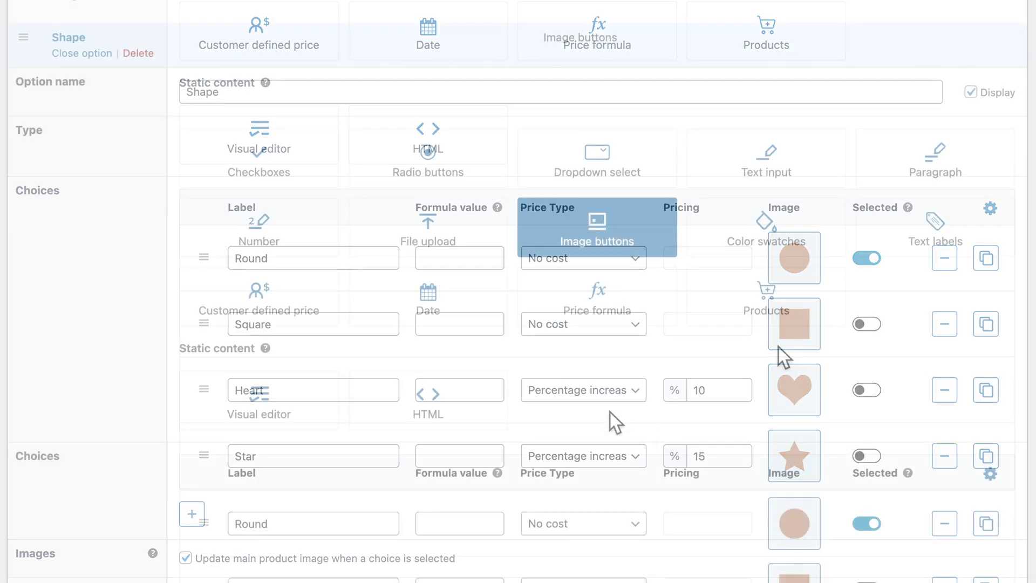
{"action": "scroll", "coordinate": [778, 348], "scroll_direction": "down", "scroll_amount": 5}
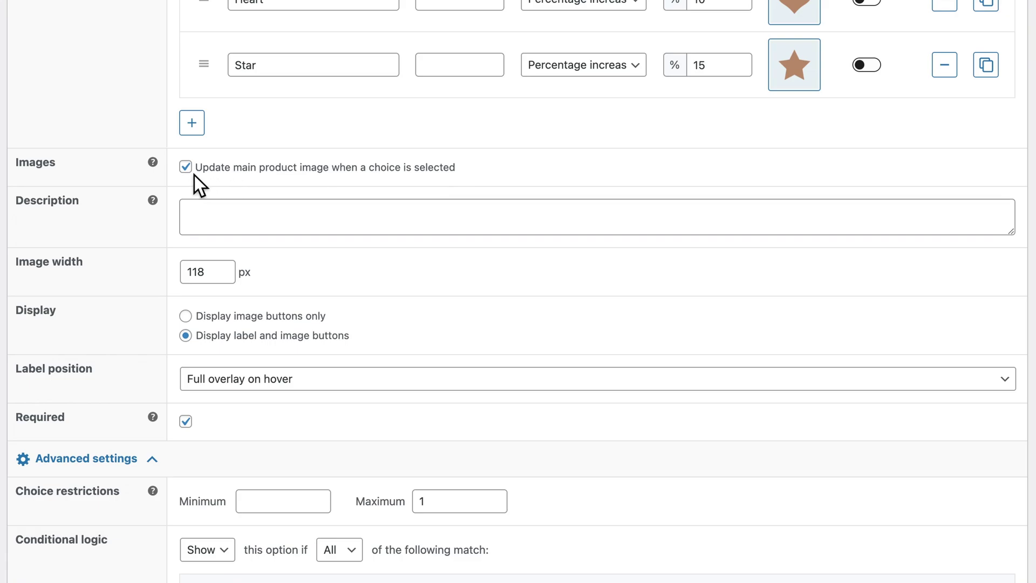
Choose Full overlay on hover as the label position for the Shape image buttons and check its choice restrictions.
{"action": "scroll", "coordinate": [195, 176], "scroll_direction": "down", "scroll_amount": 2}
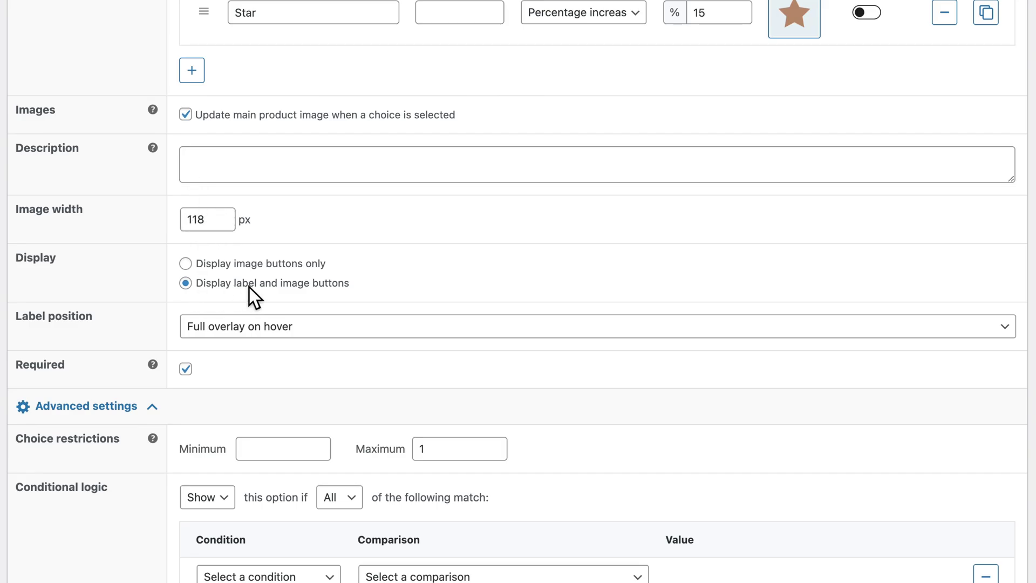
{"action": "scroll", "coordinate": [322, 287], "scroll_direction": "down", "scroll_amount": 3}
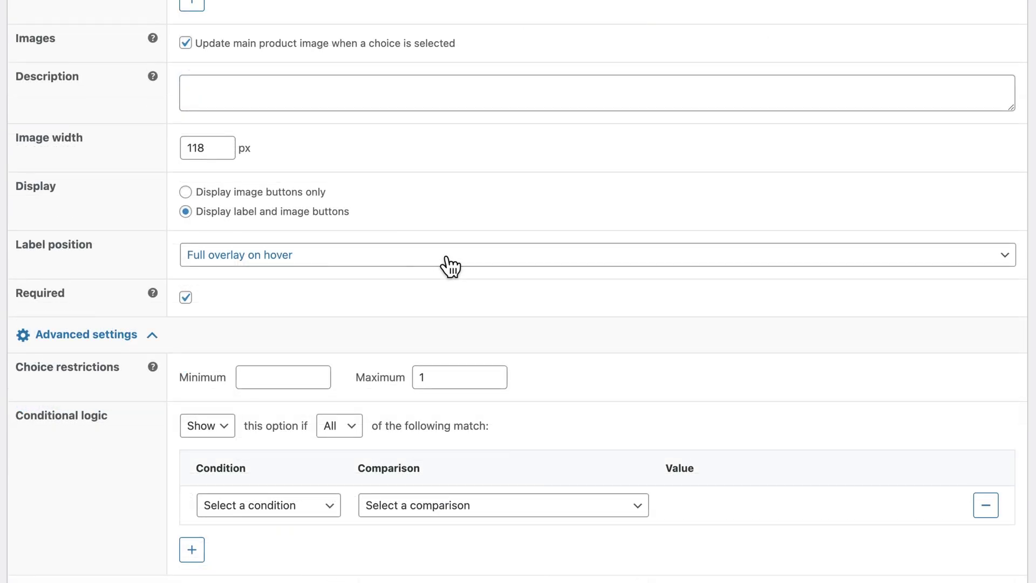
{"action": "left_click", "coordinate": [445, 262]}
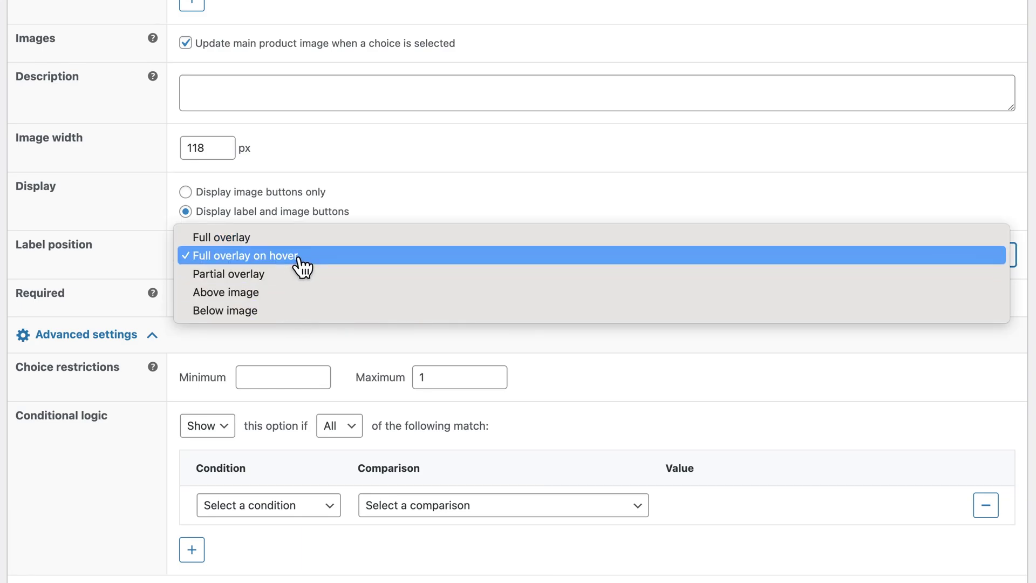
{"action": "left_click", "coordinate": [274, 259]}
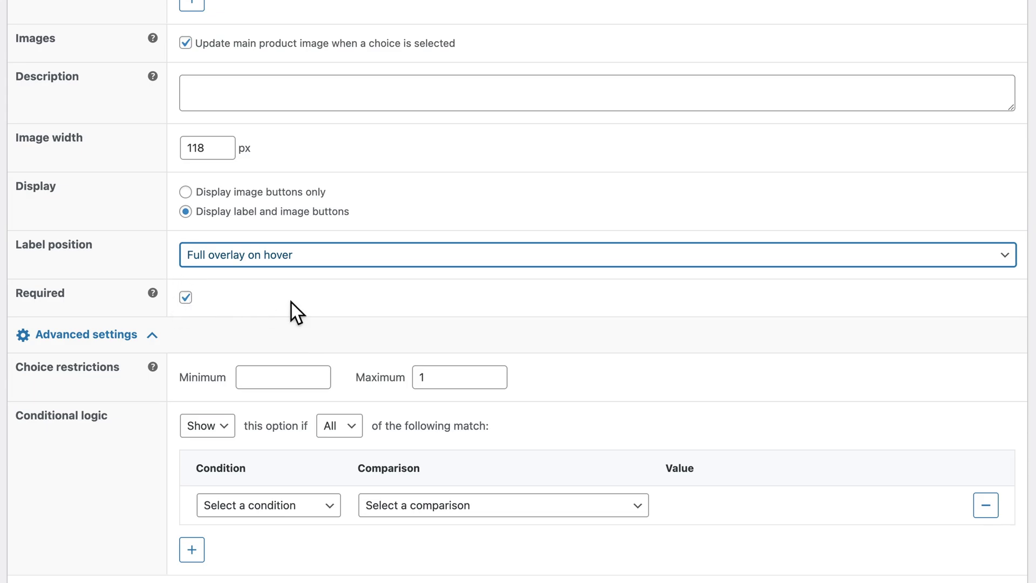
{"action": "scroll", "coordinate": [291, 302], "scroll_direction": "down", "scroll_amount": 3}
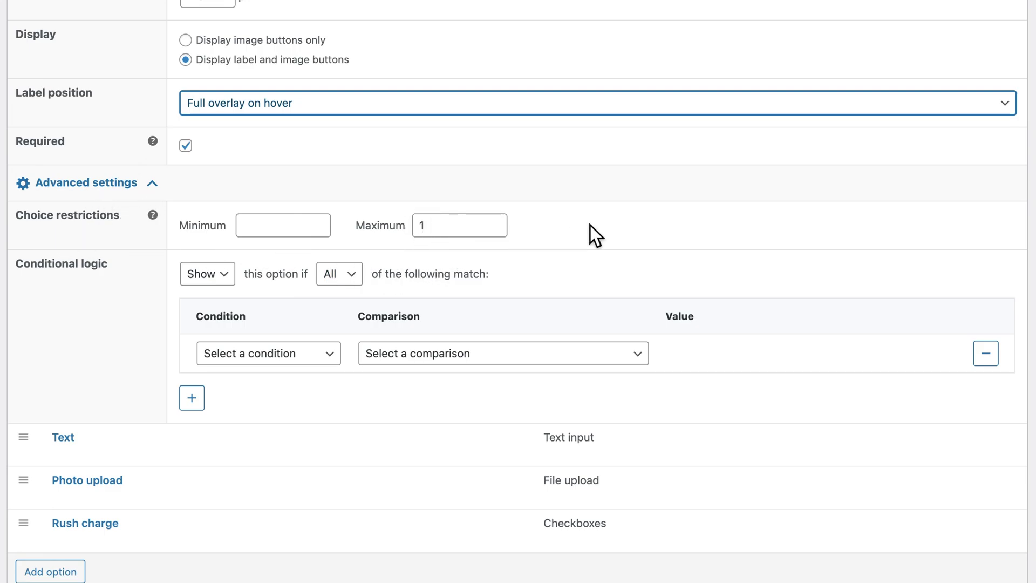
{"action": "scroll", "coordinate": [590, 225], "scroll_direction": "up", "scroll_amount": 15}
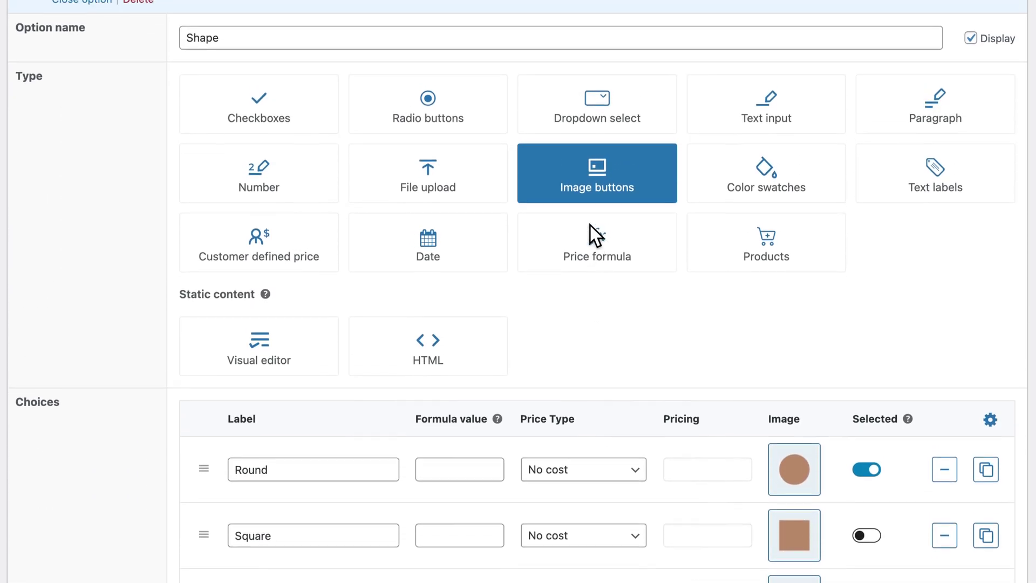
{"action": "scroll", "coordinate": [590, 225], "scroll_direction": "up", "scroll_amount": 1}
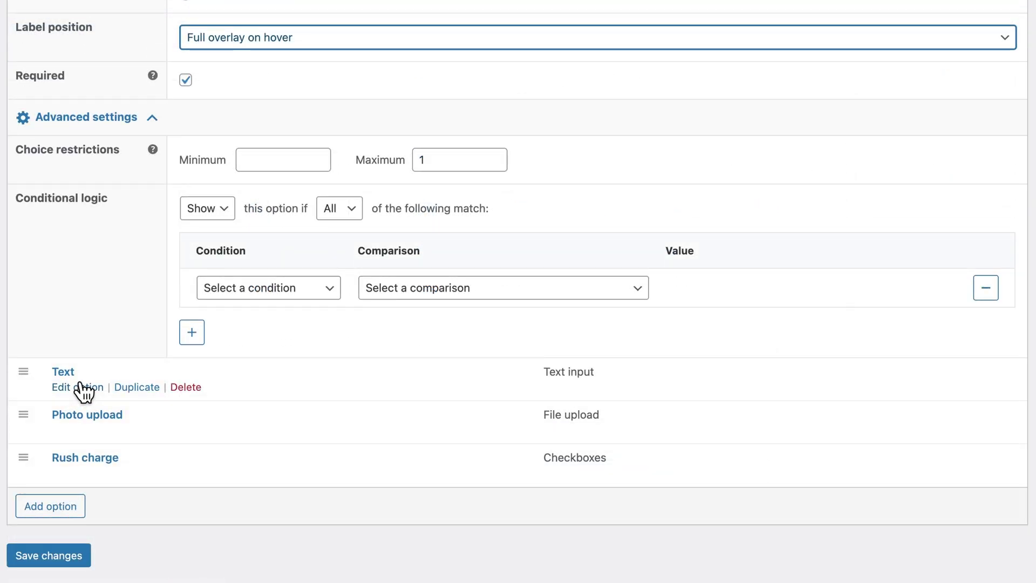
Open the Text option for editing and review its text input type, character count pricing, description and character limits.
{"action": "left_click", "coordinate": [79, 388]}
{"action": "scroll", "coordinate": [200, 423], "scroll_direction": "down", "scroll_amount": 5}
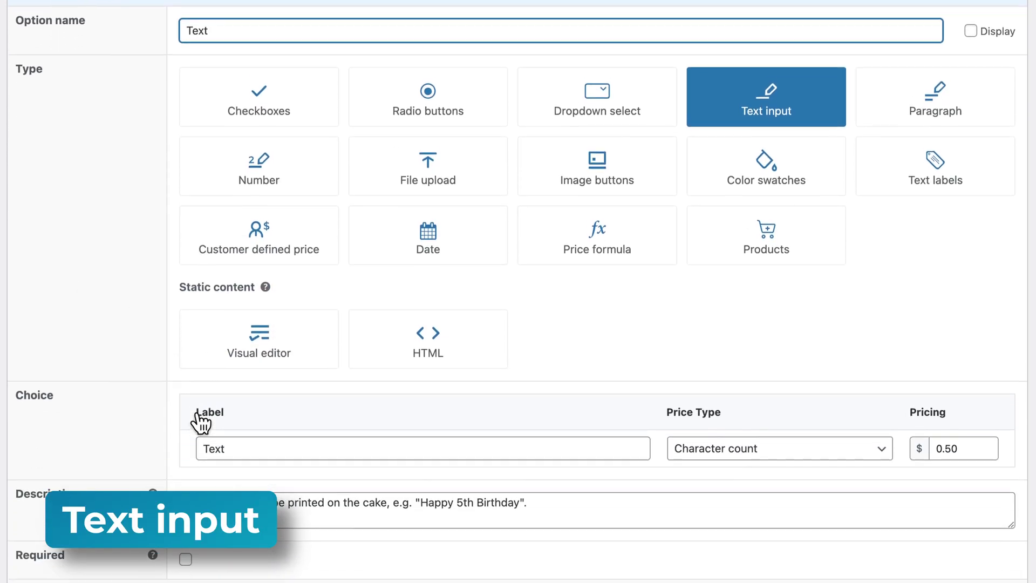
{"action": "scroll", "coordinate": [199, 421], "scroll_direction": "up", "scroll_amount": 1}
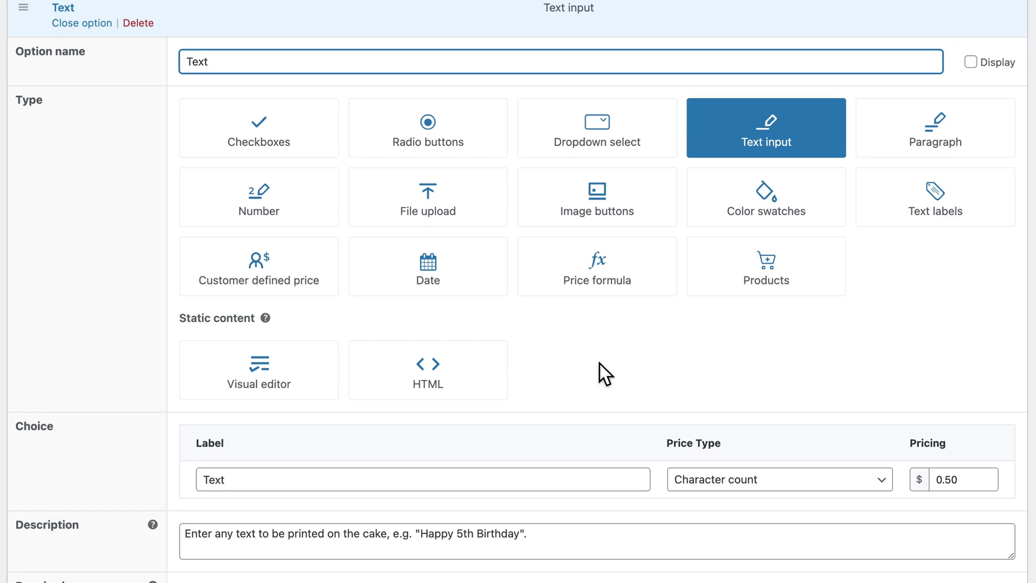
{"action": "scroll", "coordinate": [600, 363], "scroll_direction": "down", "scroll_amount": 5}
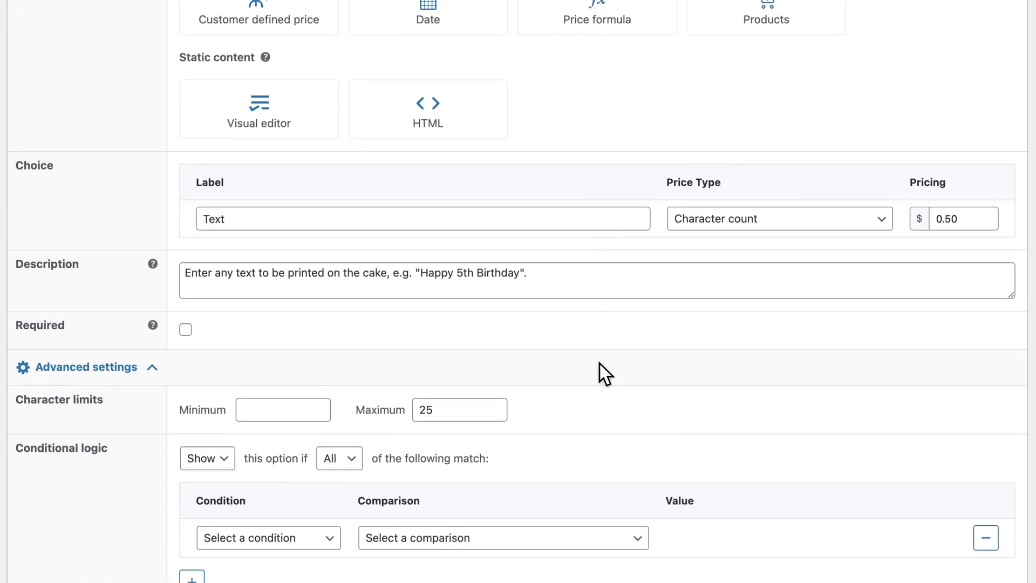
{"action": "scroll", "coordinate": [599, 364], "scroll_direction": "down", "scroll_amount": 1}
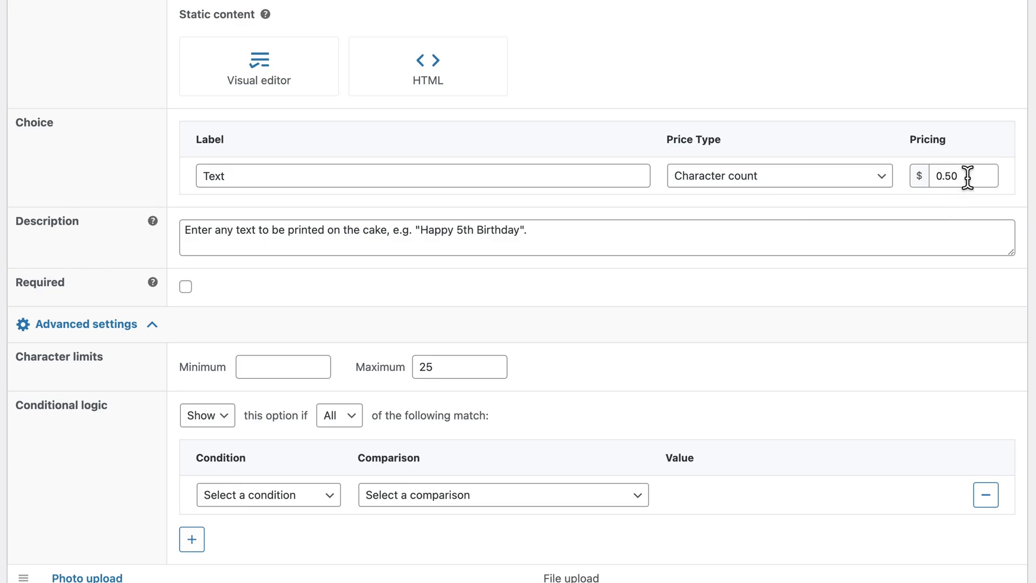
{"action": "scroll", "coordinate": [450, 260], "scroll_direction": "down", "scroll_amount": 3}
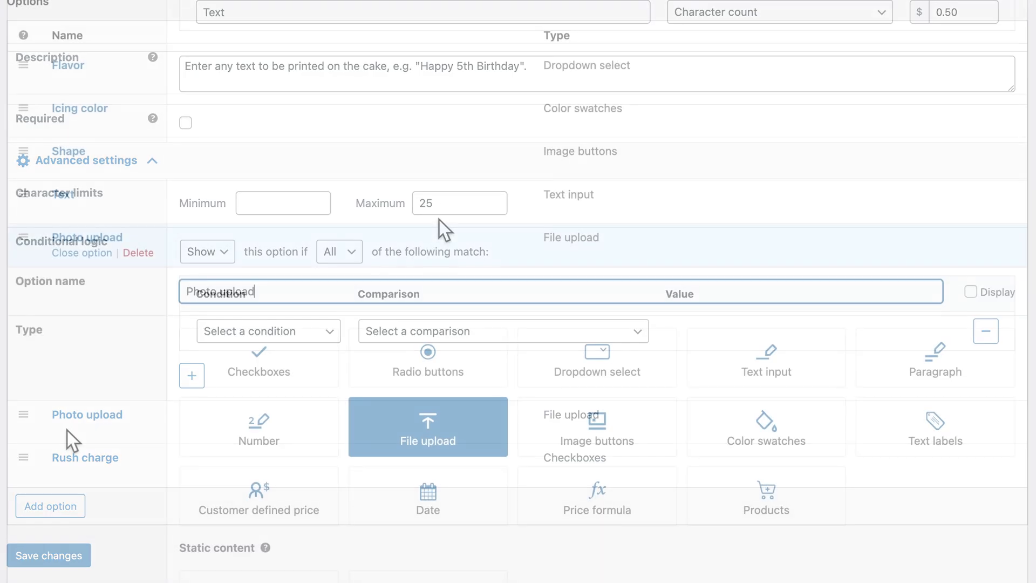
Review the Photo upload option's type, flat fee pricing, description, file size and number limits, and conditional logic.
{"action": "scroll", "coordinate": [67, 429], "scroll_direction": "down", "scroll_amount": 3}
{"action": "scroll", "coordinate": [67, 430], "scroll_direction": "down", "scroll_amount": 4}
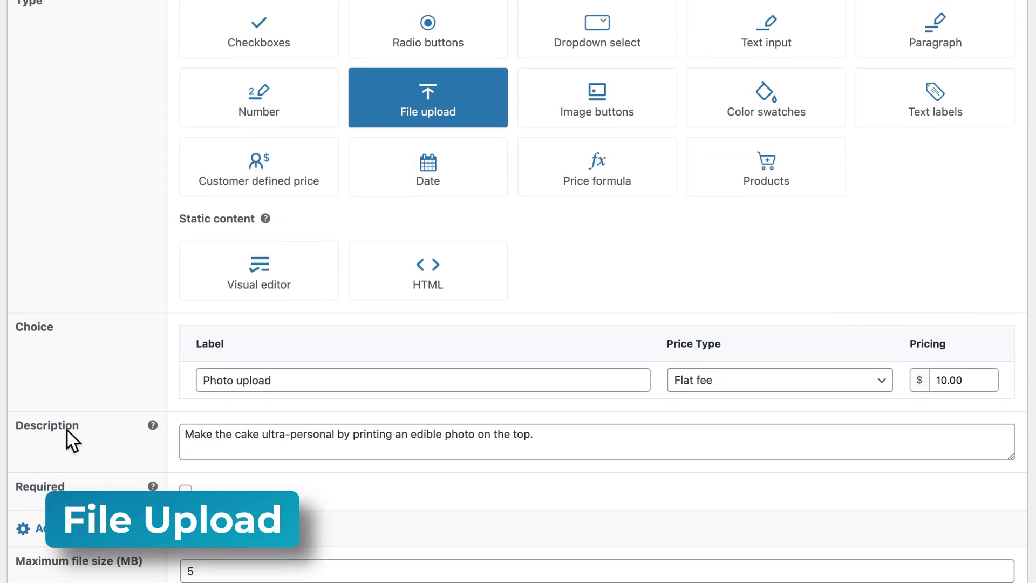
{"action": "scroll", "coordinate": [67, 429], "scroll_direction": "up", "scroll_amount": 2}
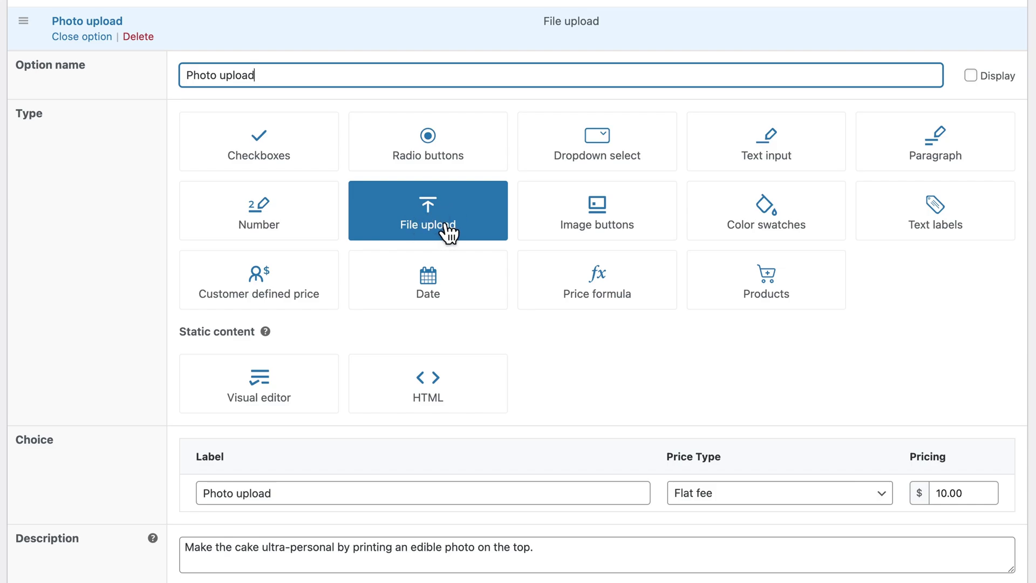
{"action": "scroll", "coordinate": [649, 231], "scroll_direction": "down", "scroll_amount": 2}
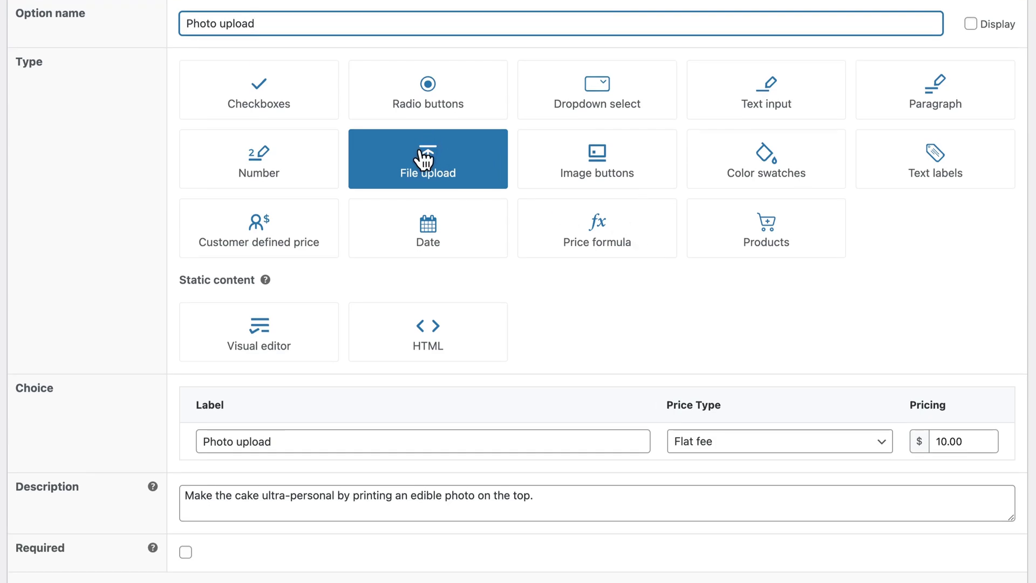
{"action": "scroll", "coordinate": [551, 279], "scroll_direction": "down", "scroll_amount": 8}
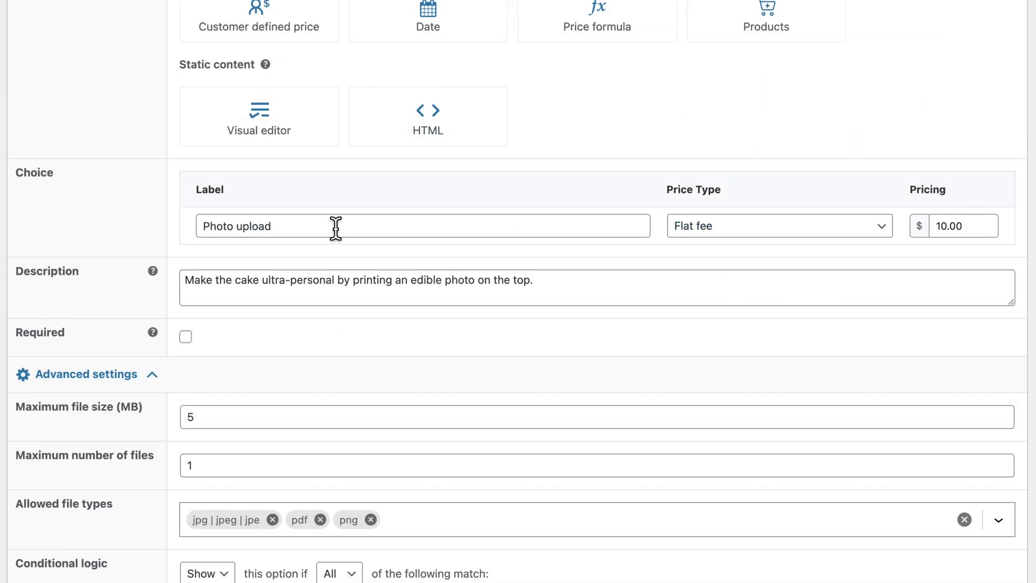
{"action": "scroll", "coordinate": [335, 227], "scroll_direction": "down", "scroll_amount": 3}
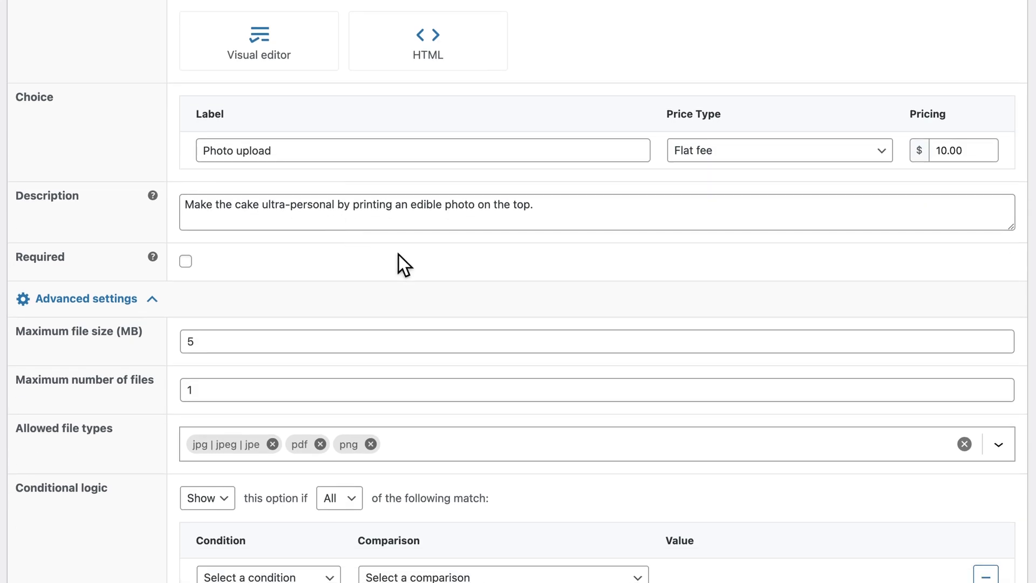
{"action": "scroll", "coordinate": [427, 223], "scroll_direction": "down", "scroll_amount": 5}
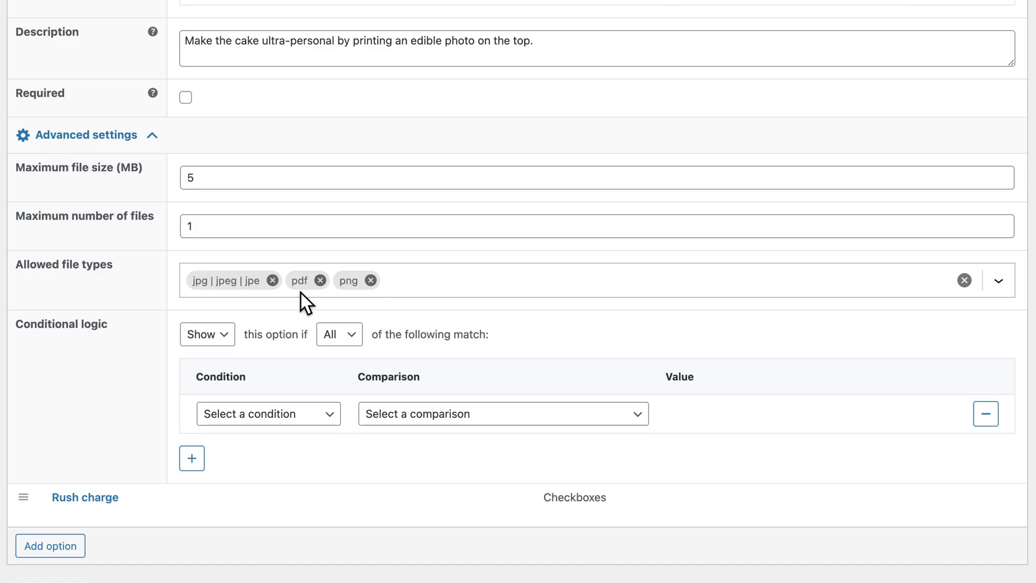
Browse the list of file types that can be allowed for the Photo upload option.
{"action": "left_click", "coordinate": [1002, 283]}
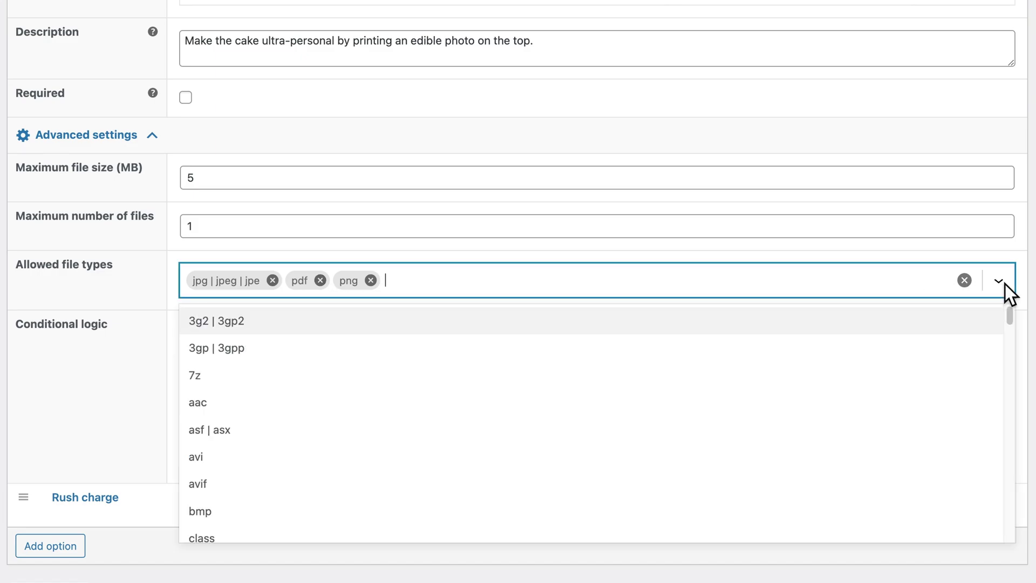
{"action": "scroll", "coordinate": [457, 420], "scroll_direction": "down", "scroll_amount": 6}
{"action": "scroll", "coordinate": [457, 420], "scroll_direction": "down", "scroll_amount": 10}
{"action": "scroll", "coordinate": [457, 419], "scroll_direction": "down", "scroll_amount": 12}
{"action": "scroll", "coordinate": [458, 420], "scroll_direction": "down", "scroll_amount": 6}
Open the Rush charge option for editing and review its checkbox type, percentage increase pricing and description.
{"action": "left_click", "coordinate": [66, 515]}
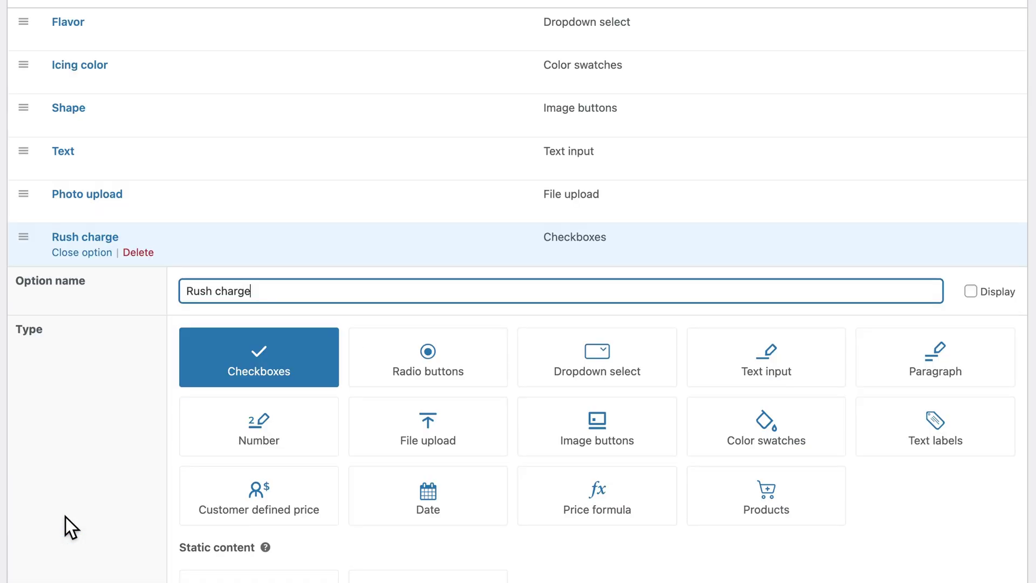
{"action": "scroll", "coordinate": [89, 350], "scroll_direction": "down", "scroll_amount": 5}
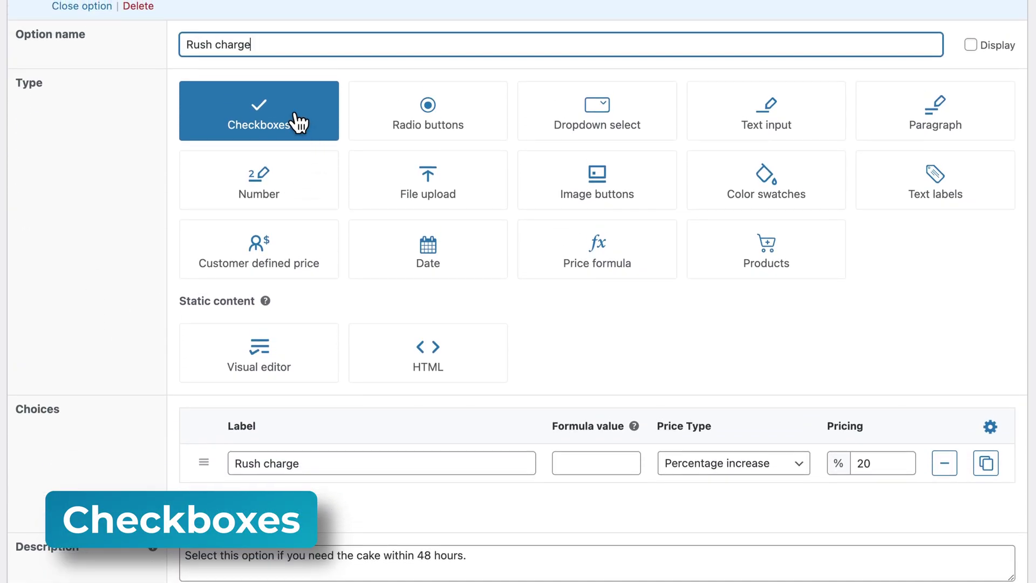
{"action": "scroll", "coordinate": [340, 463], "scroll_direction": "down", "scroll_amount": 2}
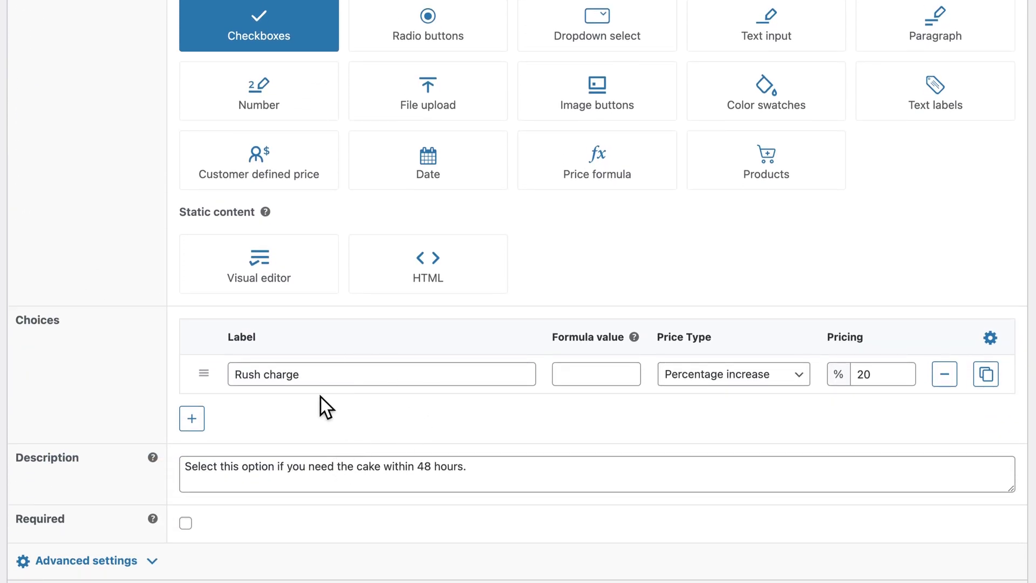
{"action": "scroll", "coordinate": [321, 396], "scroll_direction": "down", "scroll_amount": 1}
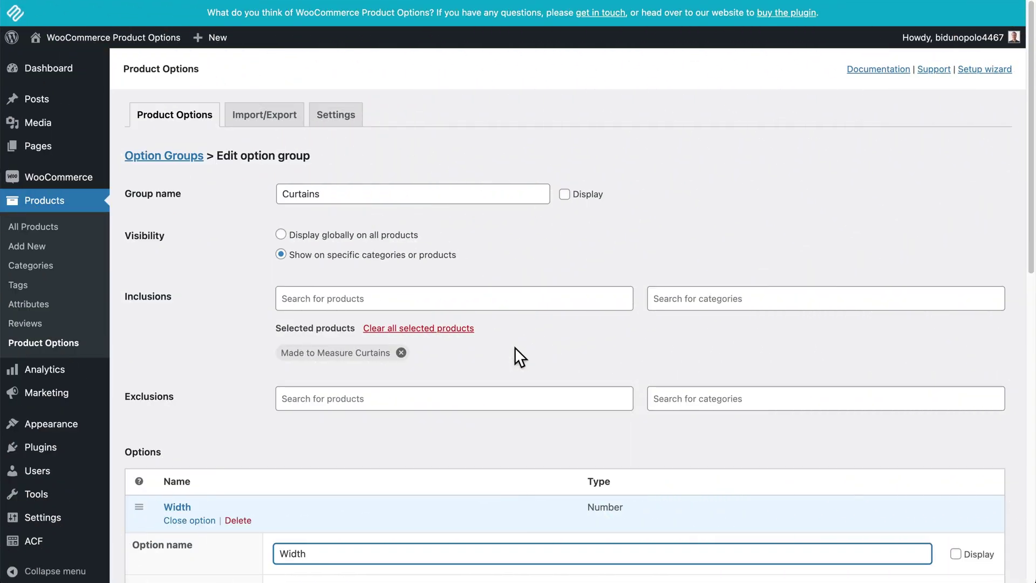
Examine the Width option and its Number type in the Curtains option group.
{"action": "scroll", "coordinate": [515, 348], "scroll_direction": "down", "scroll_amount": 7}
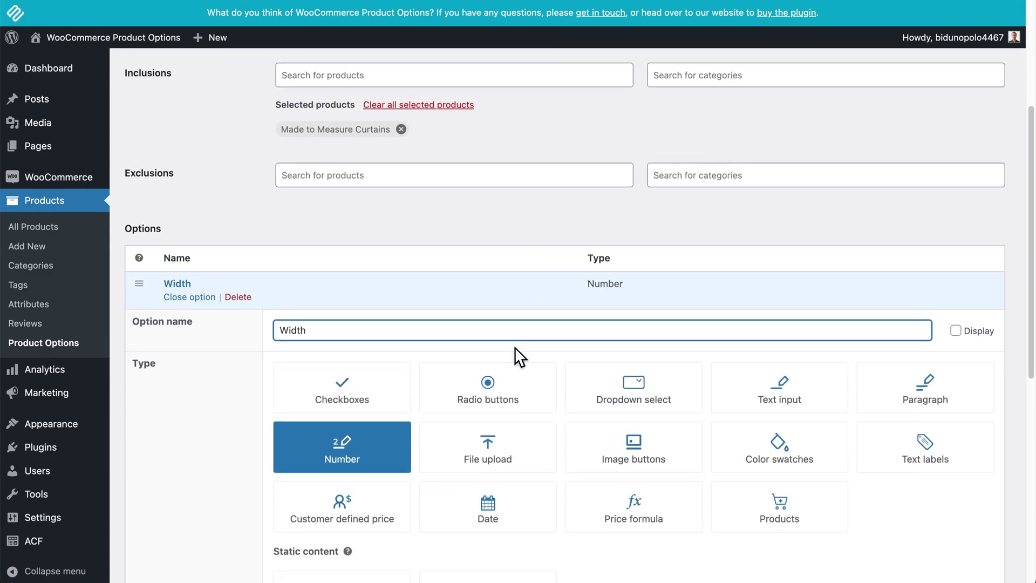
{"action": "scroll", "coordinate": [519, 356], "scroll_direction": "down", "scroll_amount": 1}
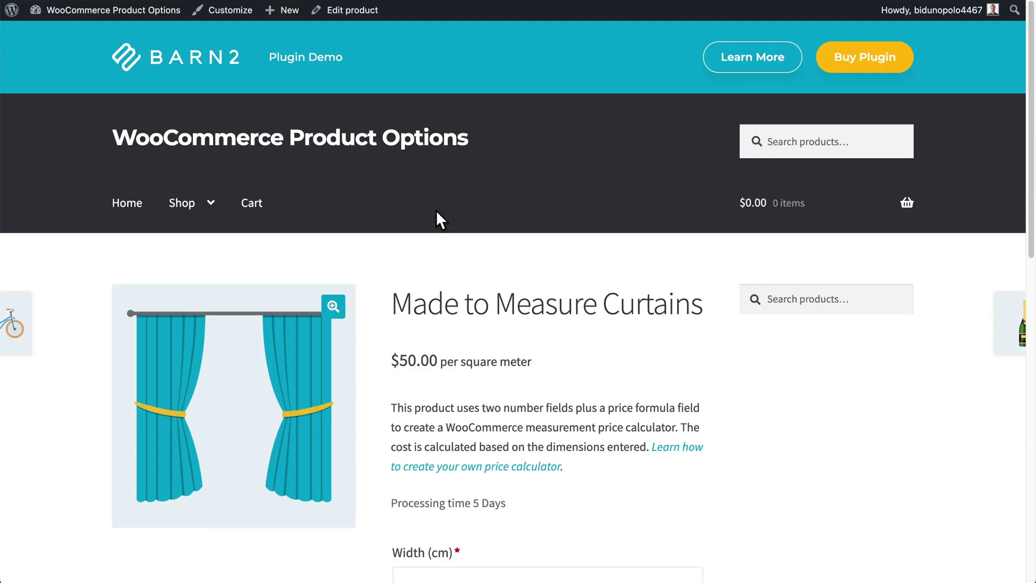
On the Made to Measure Curtains product page, enter a width of 100 cm and a length of 200 cm.
{"action": "scroll", "coordinate": [436, 209], "scroll_direction": "down", "scroll_amount": 2}
{"action": "scroll", "coordinate": [435, 209], "scroll_direction": "down", "scroll_amount": 1}
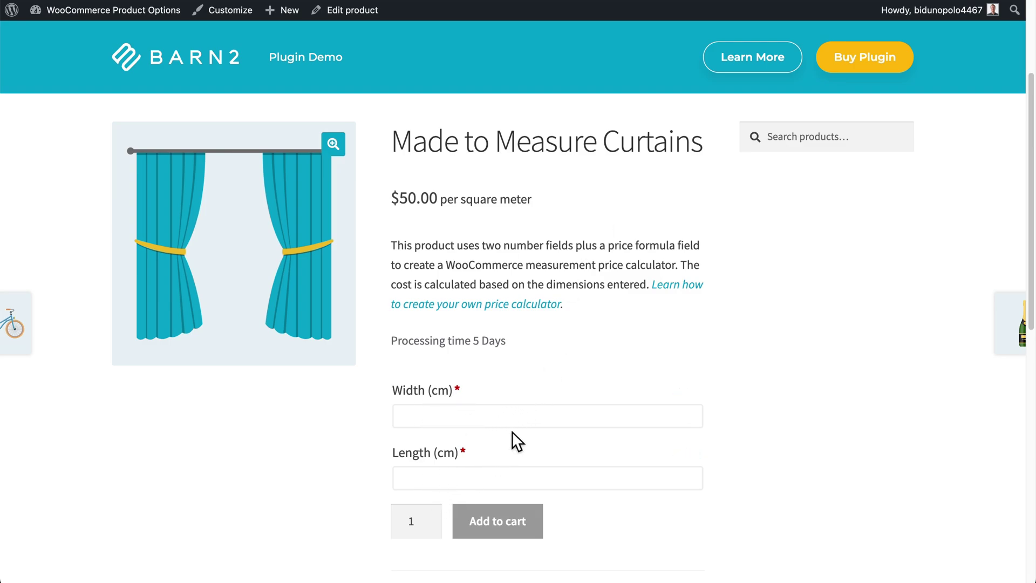
{"action": "scroll", "coordinate": [490, 363], "scroll_direction": "down", "scroll_amount": 2}
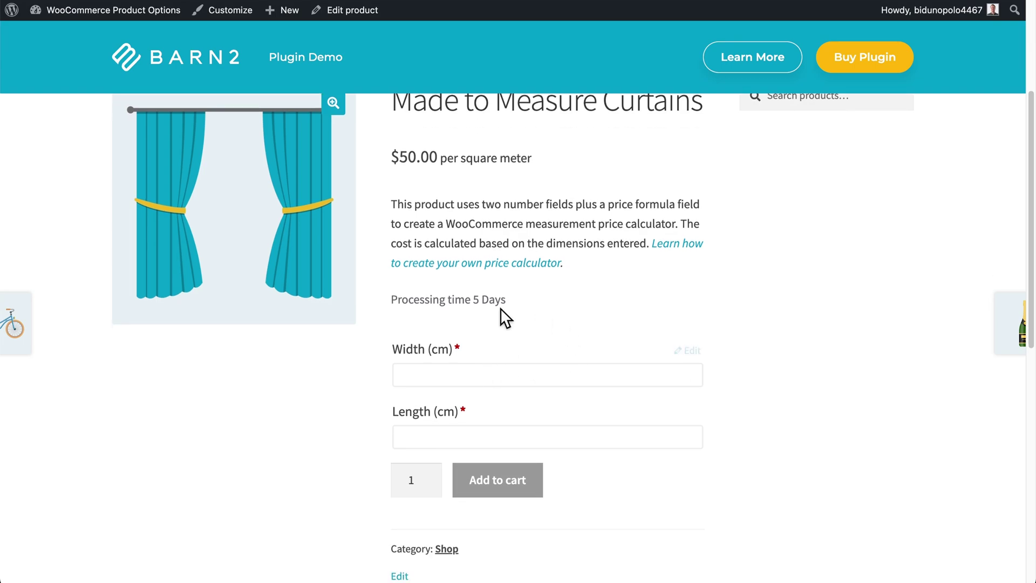
{"action": "left_click", "coordinate": [487, 379]}
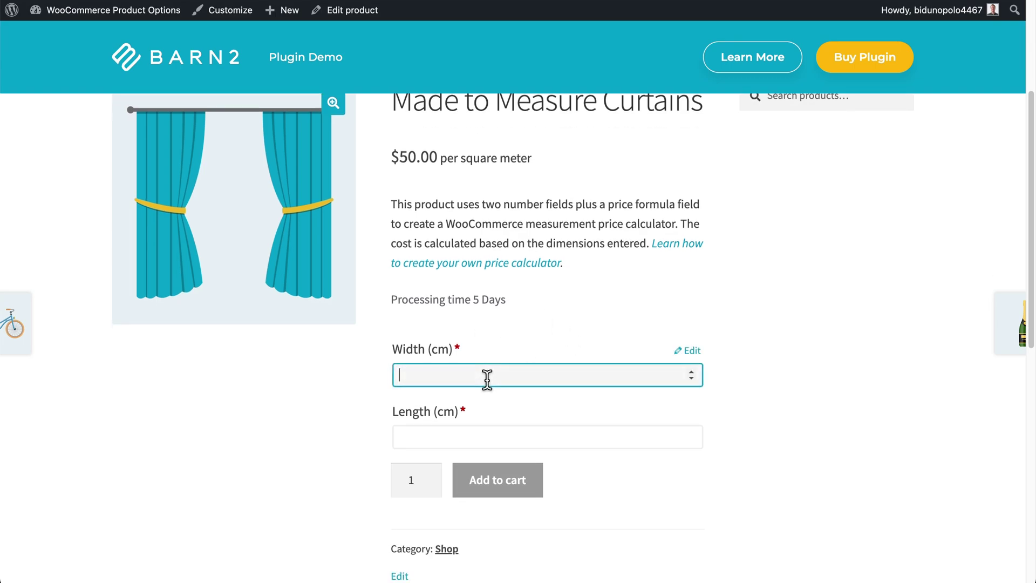
{"action": "type", "text": "100"}
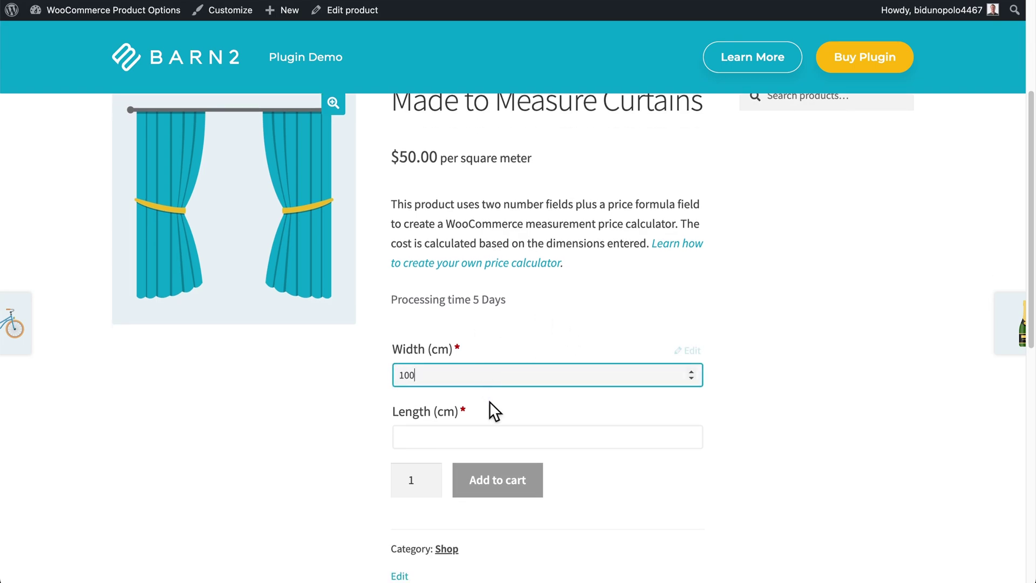
{"action": "left_click", "coordinate": [471, 436]}
{"action": "type", "text": "200"}
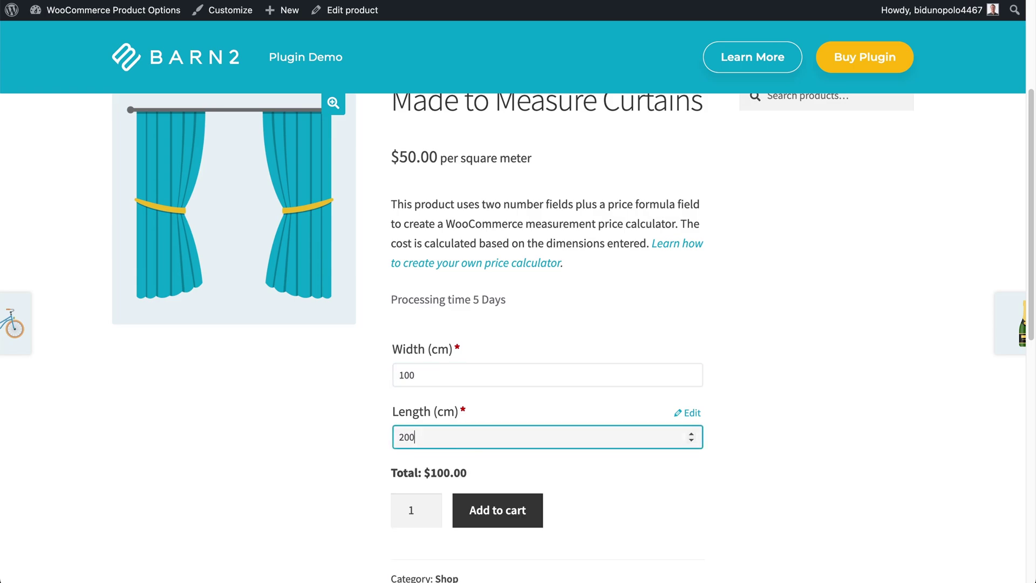
{"action": "left_click", "coordinate": [306, 438]}
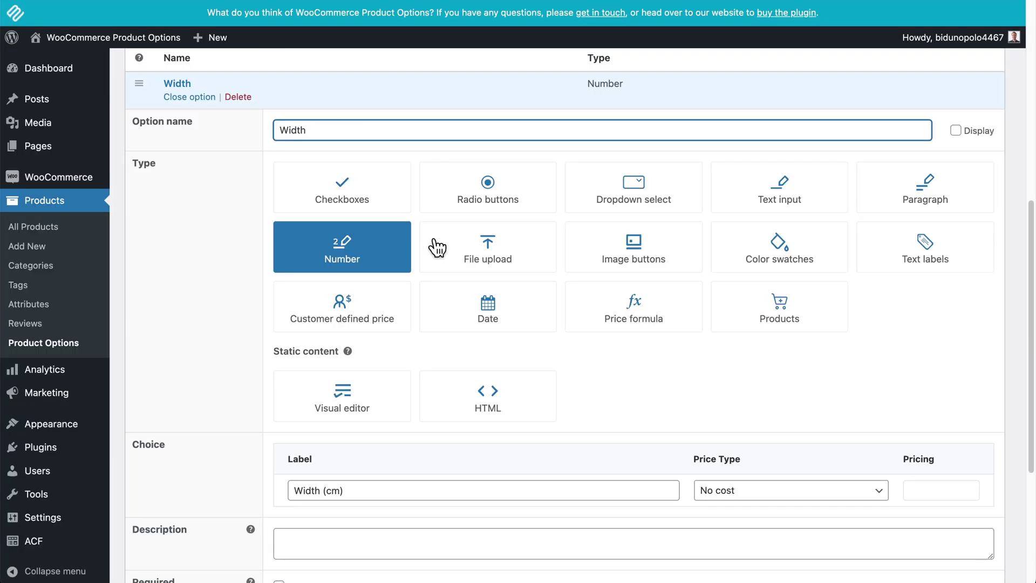
Close the Width option, then open the Length option in the Curtains group to check its type and close it.
{"action": "scroll", "coordinate": [435, 243], "scroll_direction": "up", "scroll_amount": 2}
{"action": "left_click", "coordinate": [189, 157]}
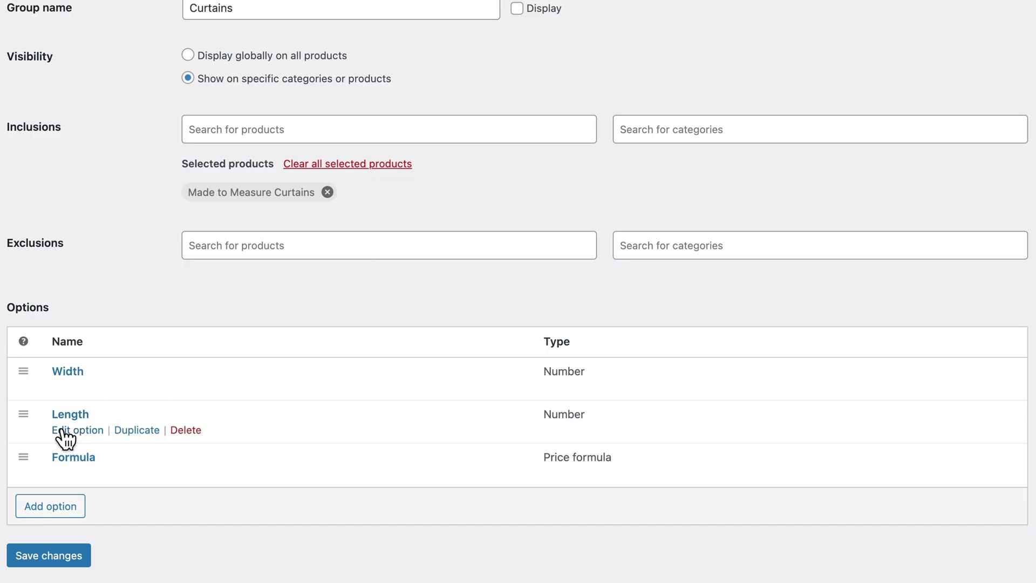
{"action": "left_click", "coordinate": [63, 430]}
{"action": "scroll", "coordinate": [65, 439], "scroll_direction": "down", "scroll_amount": 2}
{"action": "scroll", "coordinate": [64, 439], "scroll_direction": "down", "scroll_amount": 2}
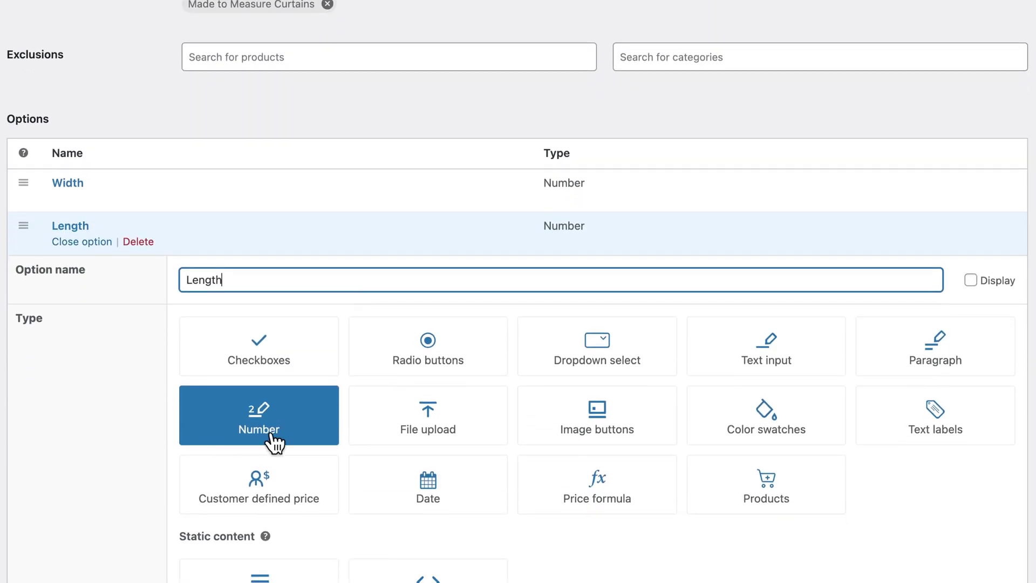
{"action": "left_click", "coordinate": [90, 242]}
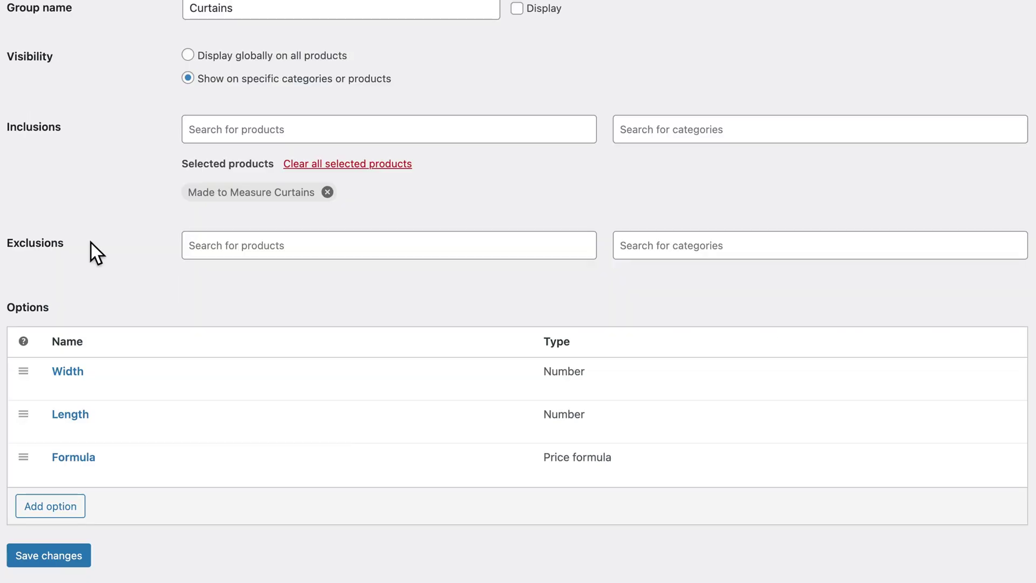
Open the Formula option and review its price formula, price display suffix and ignore main product price setting.
{"action": "left_click", "coordinate": [74, 475]}
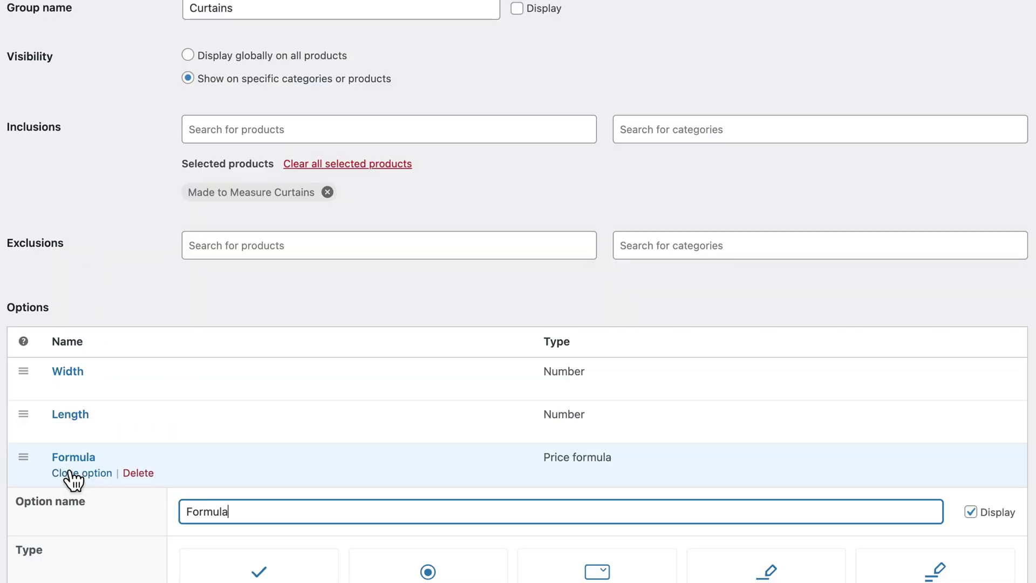
{"action": "scroll", "coordinate": [303, 433], "scroll_direction": "down", "scroll_amount": 8}
{"action": "scroll", "coordinate": [303, 433], "scroll_direction": "down", "scroll_amount": 4}
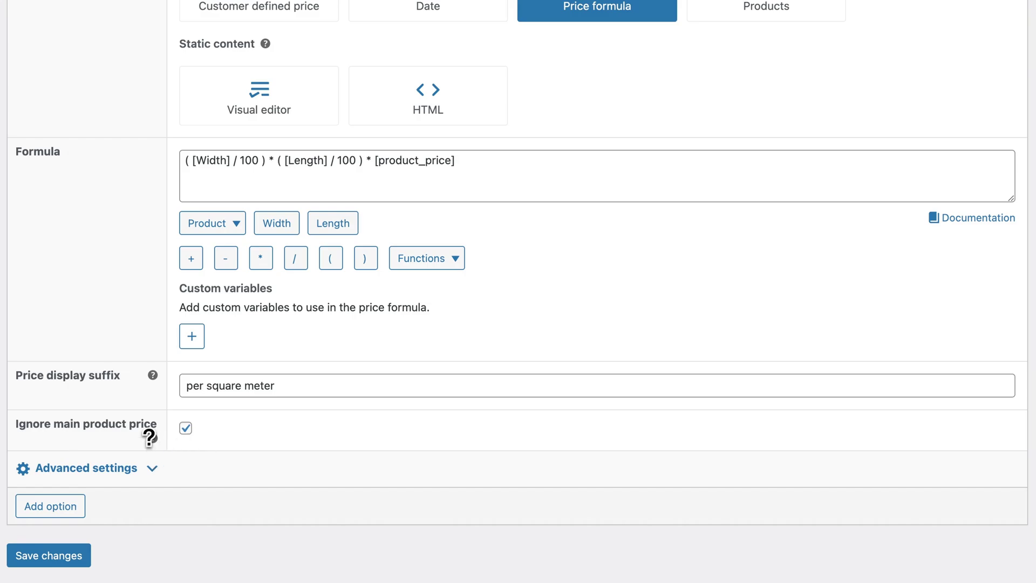
{"action": "mouse_move", "coordinate": [150, 436]}
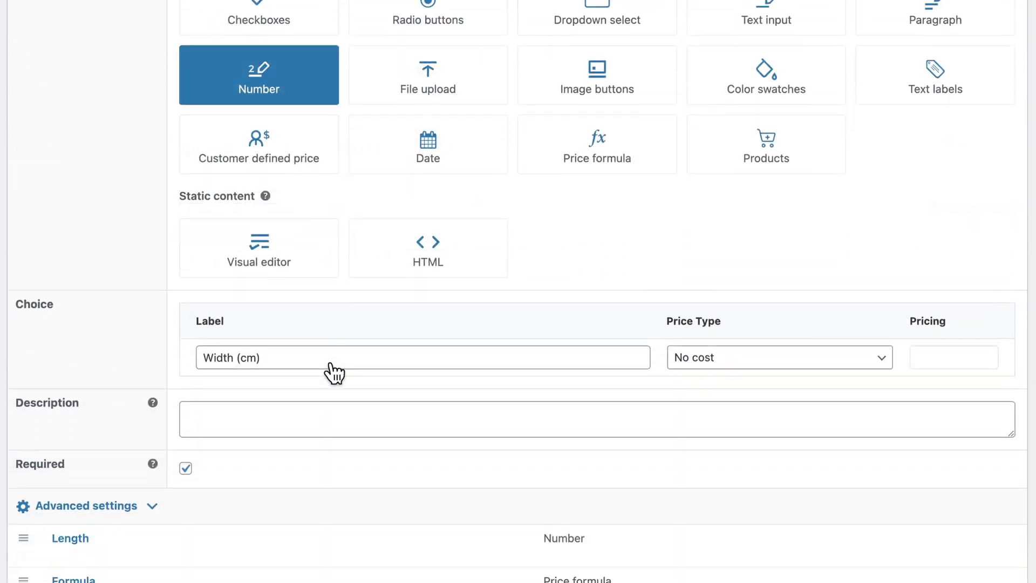
Review the Width option's label, price type and required setting, plus its advanced default value, number type, number limits and conditional logic.
{"action": "scroll", "coordinate": [335, 370], "scroll_direction": "down", "scroll_amount": 2}
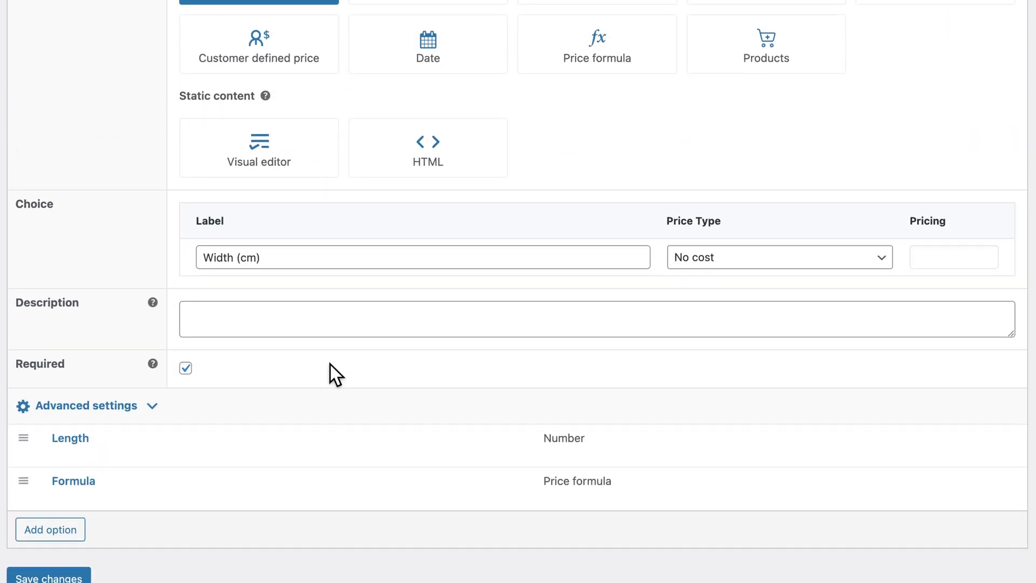
{"action": "scroll", "coordinate": [330, 364], "scroll_direction": "down", "scroll_amount": 1}
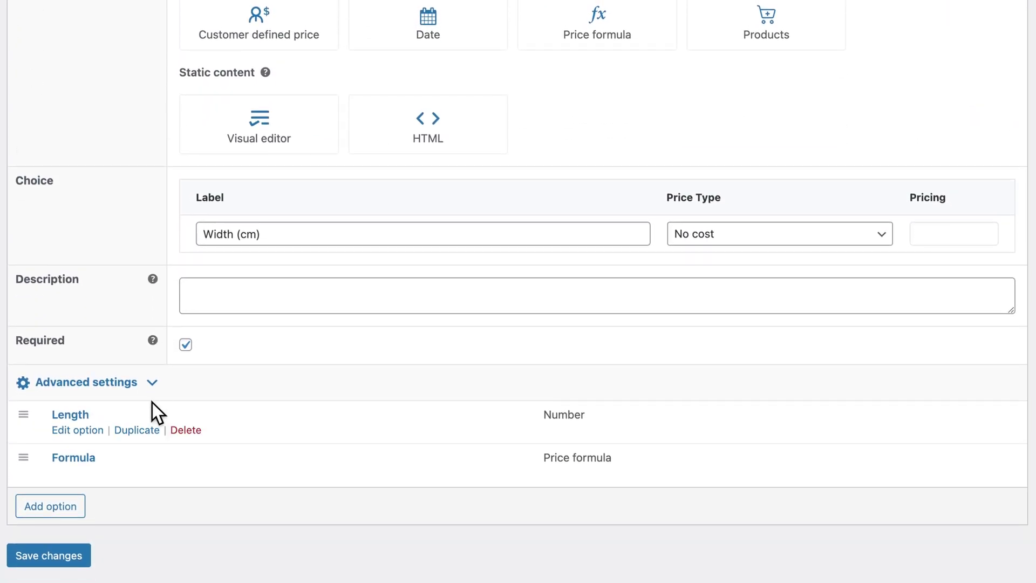
{"action": "left_click", "coordinate": [153, 384]}
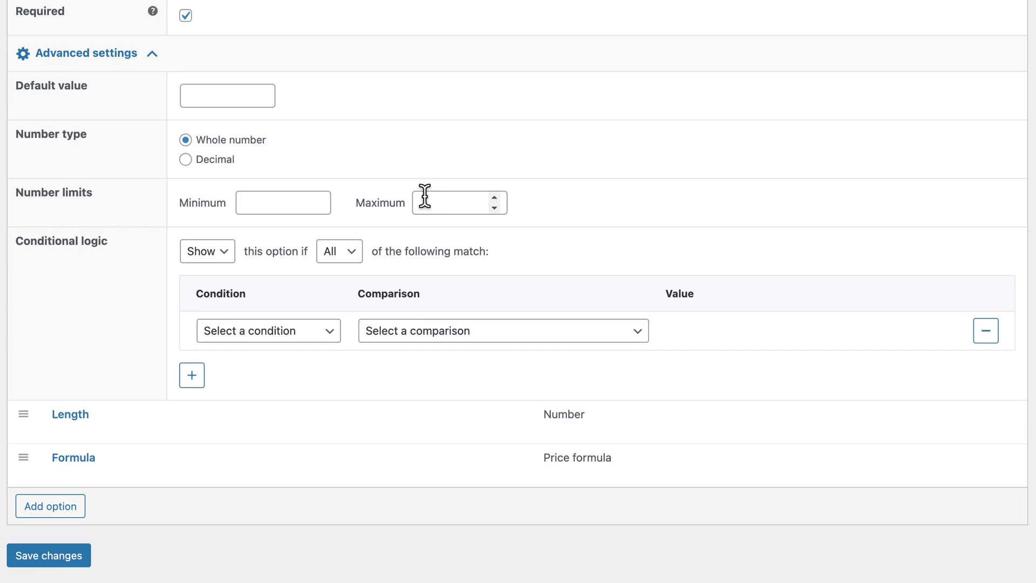
{"action": "left_click", "coordinate": [442, 202]}
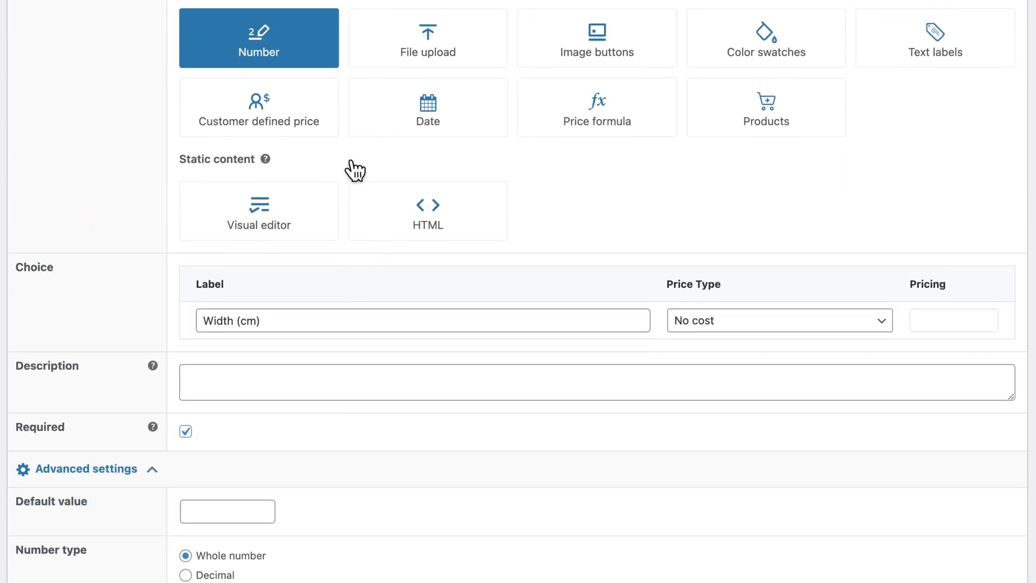
{"action": "scroll", "coordinate": [174, 435], "scroll_direction": "down", "scroll_amount": 1}
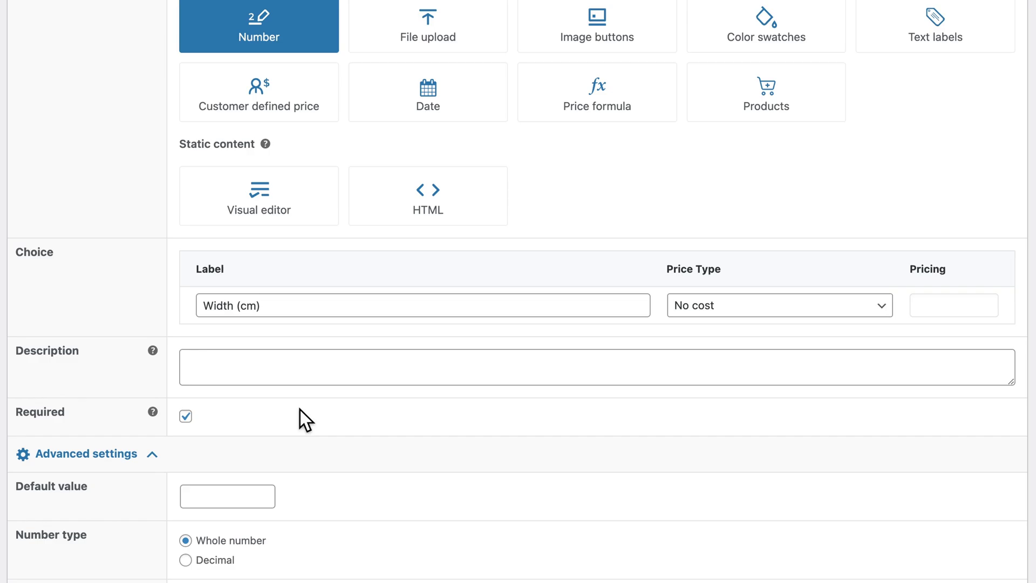
{"action": "scroll", "coordinate": [299, 409], "scroll_direction": "down", "scroll_amount": 10}
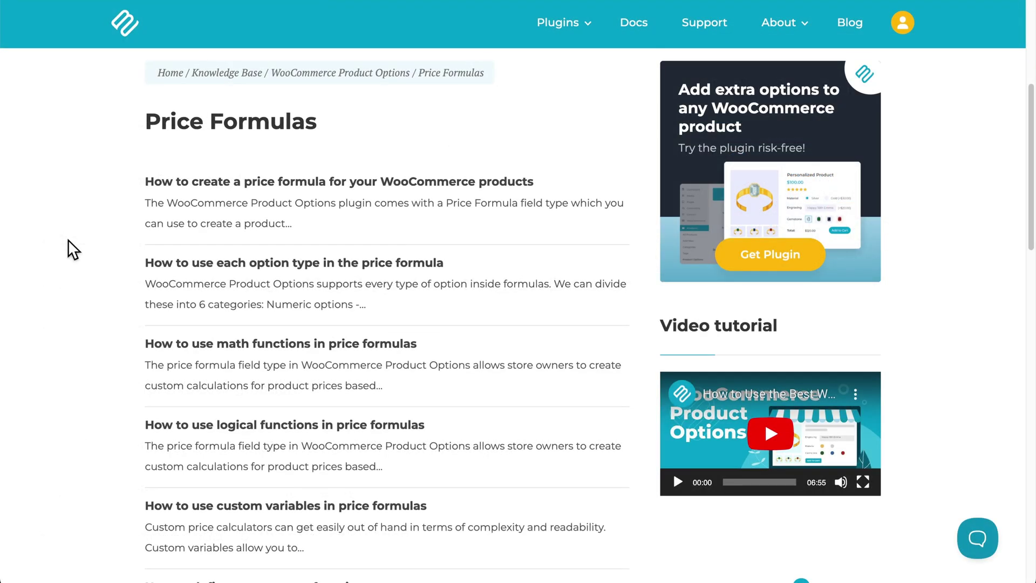
Browse the Price Formulas articles in the WooCommerce Product Options knowledge base.
{"action": "scroll", "coordinate": [74, 249], "scroll_direction": "down", "scroll_amount": 1}
{"action": "scroll", "coordinate": [68, 240], "scroll_direction": "down", "scroll_amount": 1}
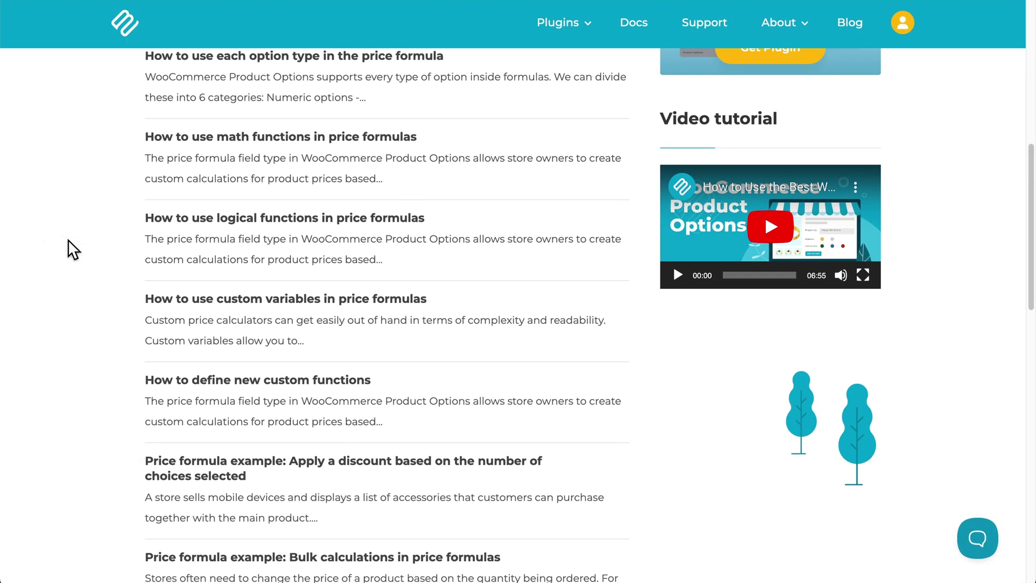
{"action": "scroll", "coordinate": [68, 239], "scroll_direction": "down", "scroll_amount": 4}
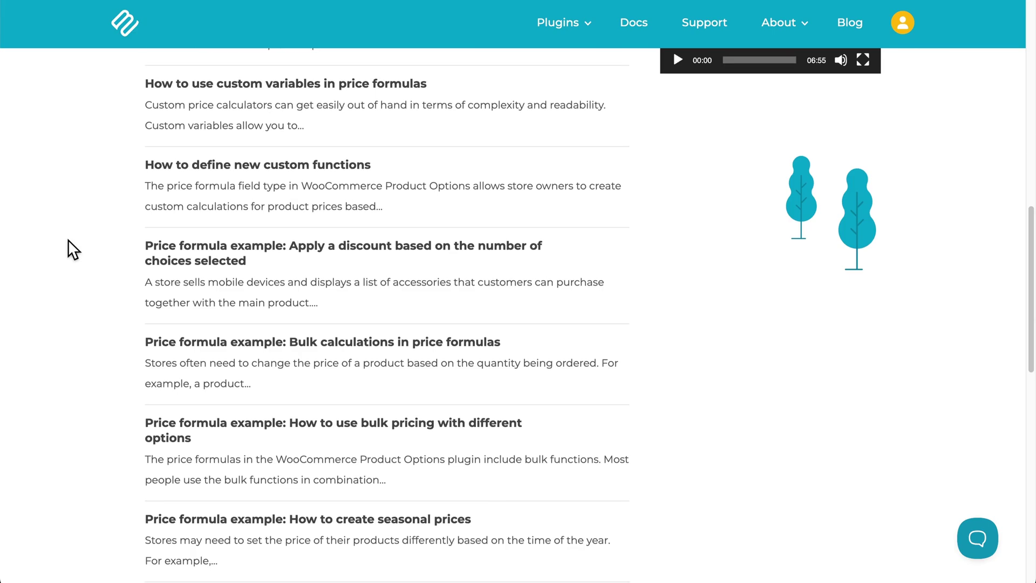
{"action": "scroll", "coordinate": [68, 239], "scroll_direction": "down", "scroll_amount": 1}
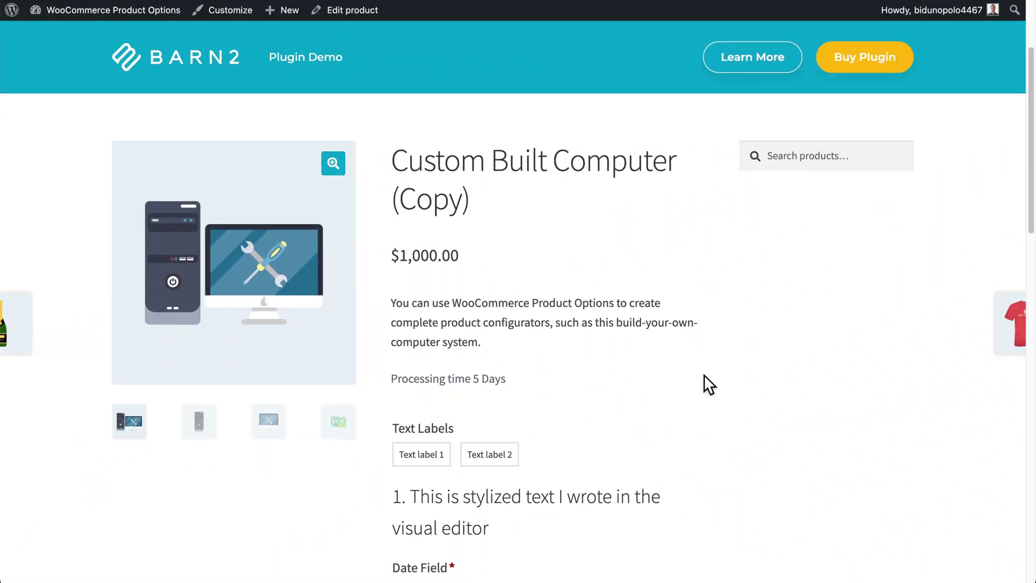
On the Custom Built Computer (Copy) product page, set the Delivery date field to September 18, 2024 at 13:00.
{"action": "scroll", "coordinate": [703, 375], "scroll_direction": "down", "scroll_amount": 4}
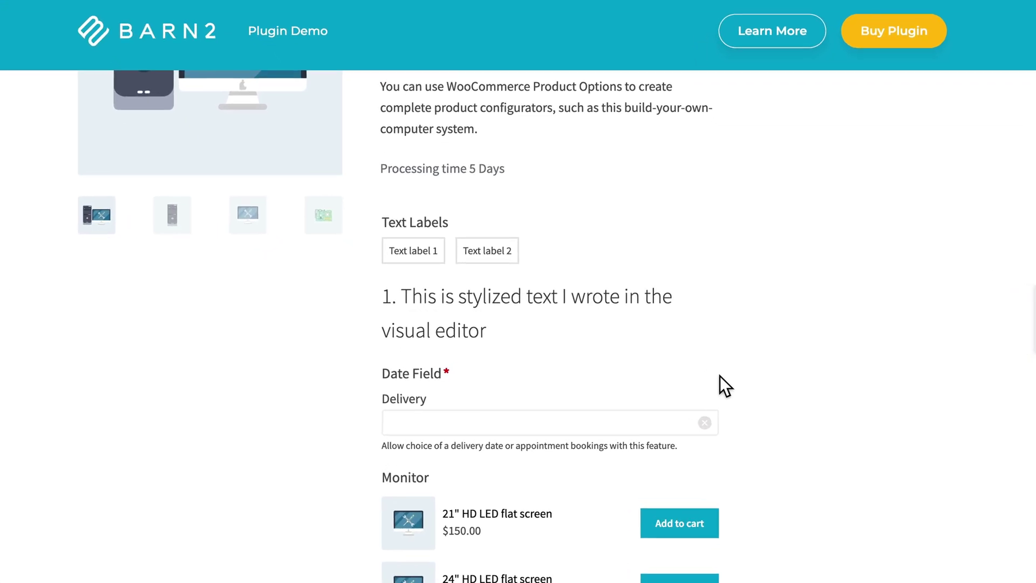
{"action": "scroll", "coordinate": [719, 375], "scroll_direction": "down", "scroll_amount": 1}
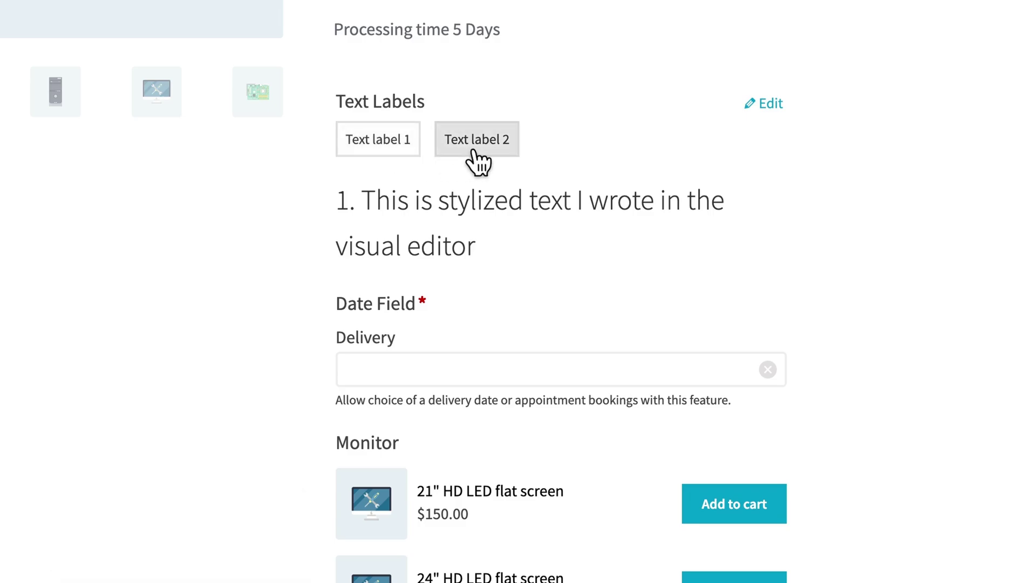
{"action": "scroll", "coordinate": [636, 259], "scroll_direction": "down", "scroll_amount": 1}
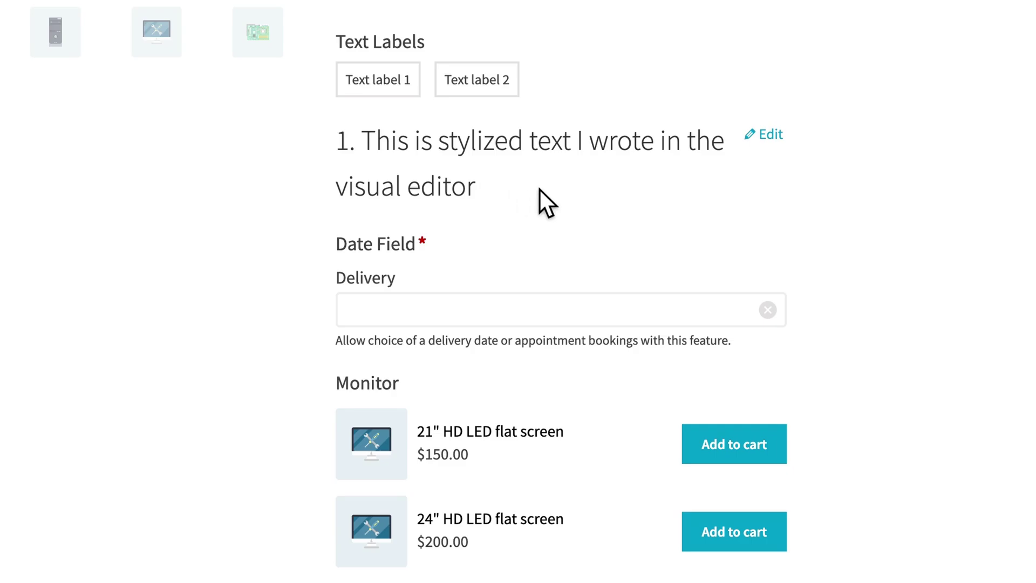
{"action": "scroll", "coordinate": [540, 190], "scroll_direction": "down", "scroll_amount": 2}
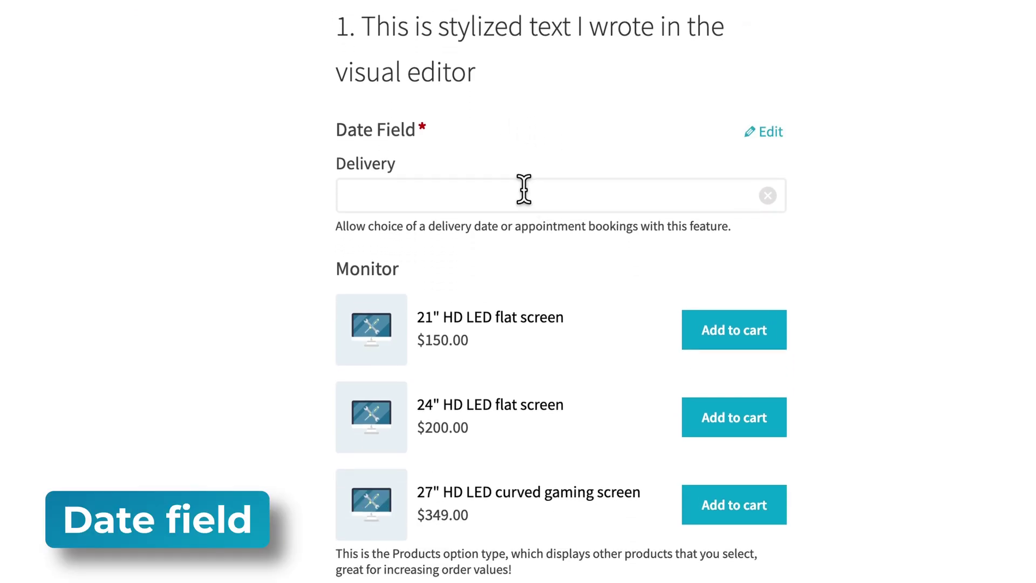
{"action": "left_click", "coordinate": [484, 196]}
{"action": "scroll", "coordinate": [484, 196], "scroll_direction": "down", "scroll_amount": 1}
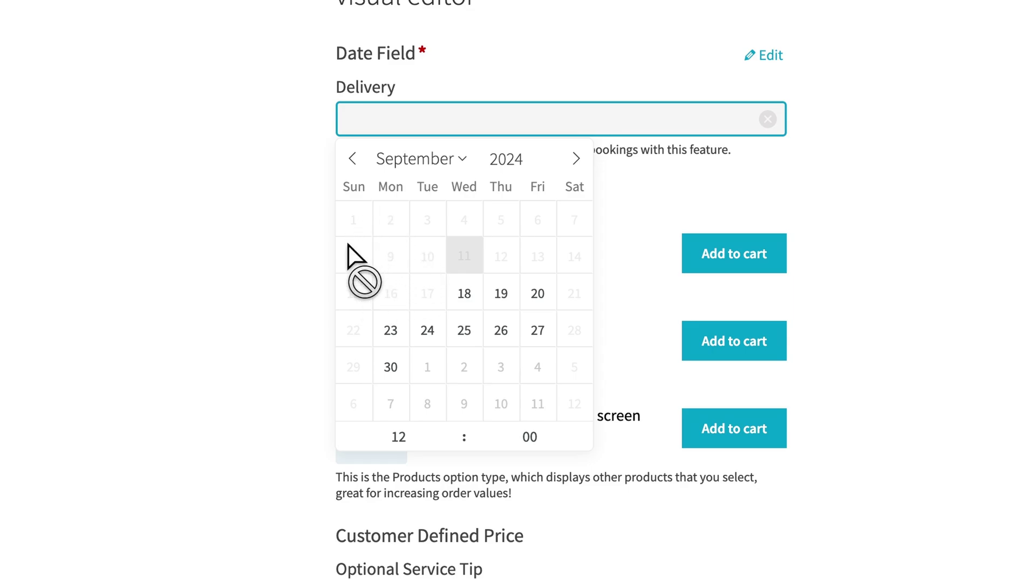
{"action": "left_click", "coordinate": [455, 429]}
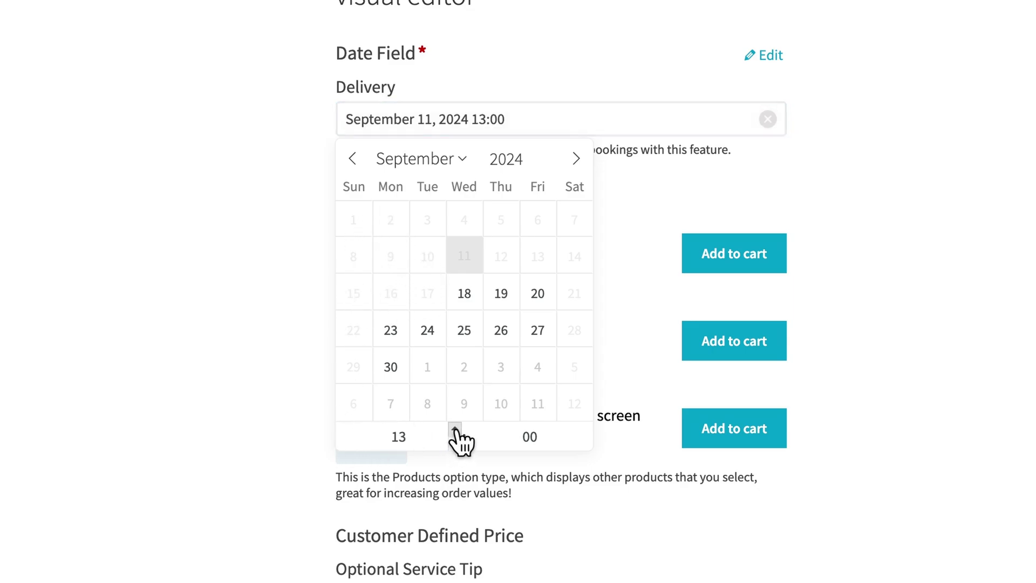
{"action": "left_click", "coordinate": [465, 299]}
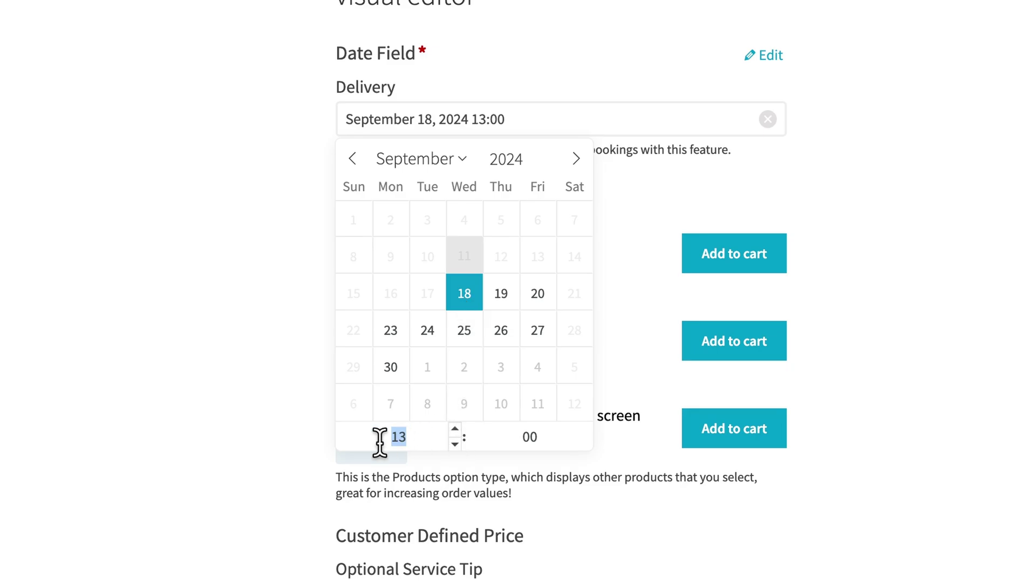
{"action": "left_click", "coordinate": [283, 267]}
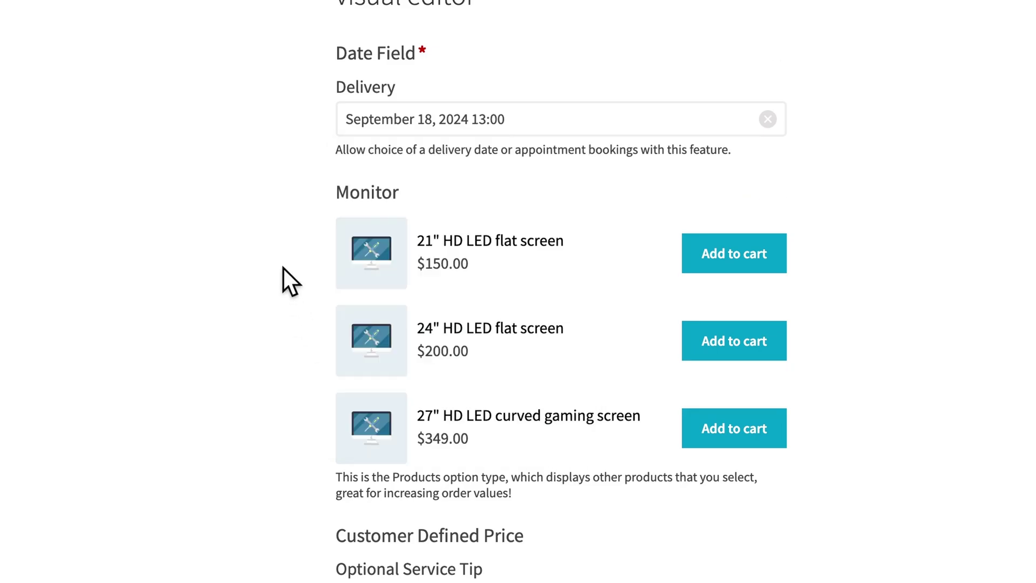
Enter an Optional Service Tip of $20 in the computer product's Customer Defined Price option.
{"action": "scroll", "coordinate": [283, 268], "scroll_direction": "down", "scroll_amount": 3}
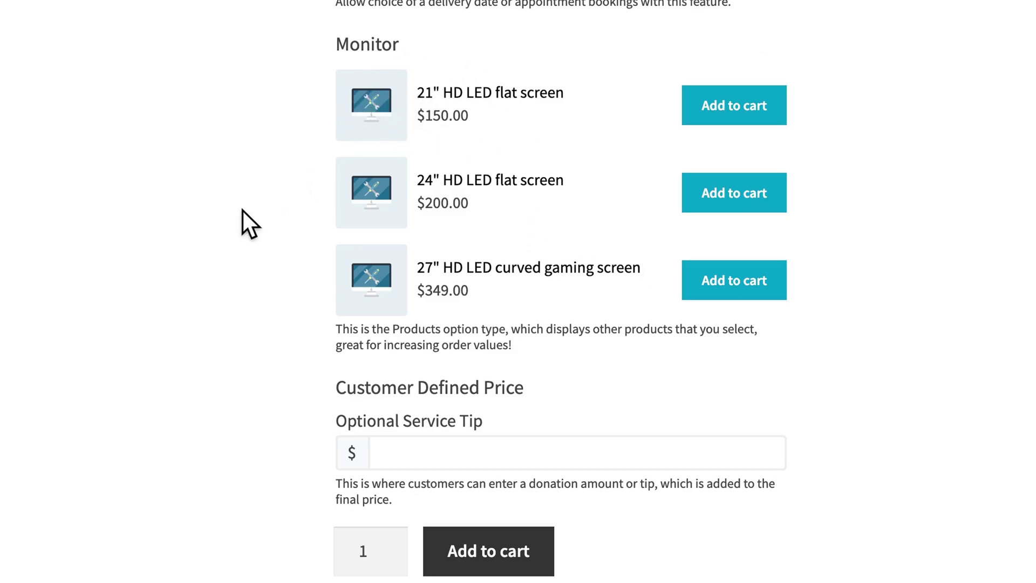
{"action": "scroll", "coordinate": [243, 211], "scroll_direction": "down", "scroll_amount": 5}
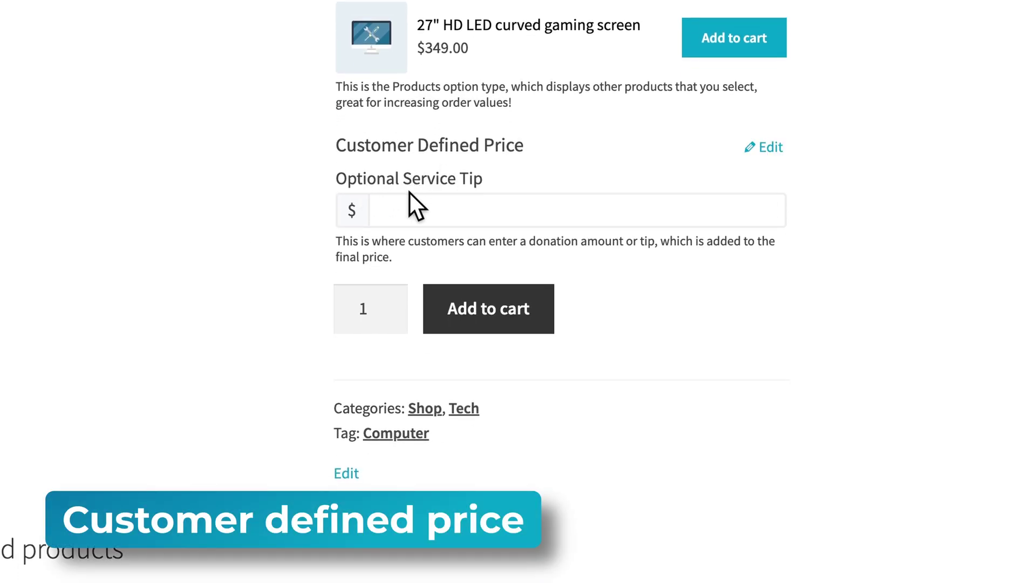
{"action": "left_click", "coordinate": [440, 213]}
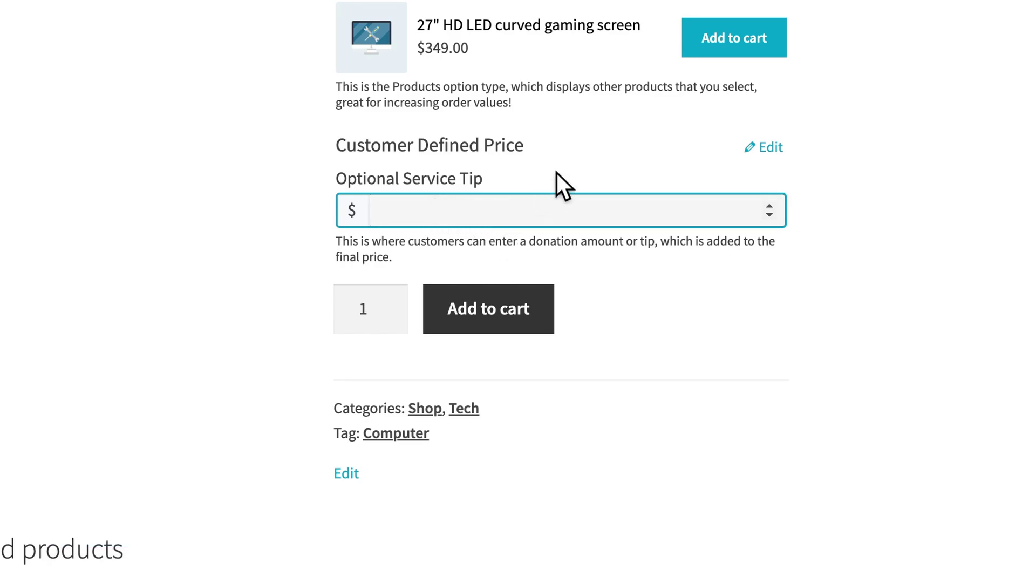
{"action": "type", "text": "20"}
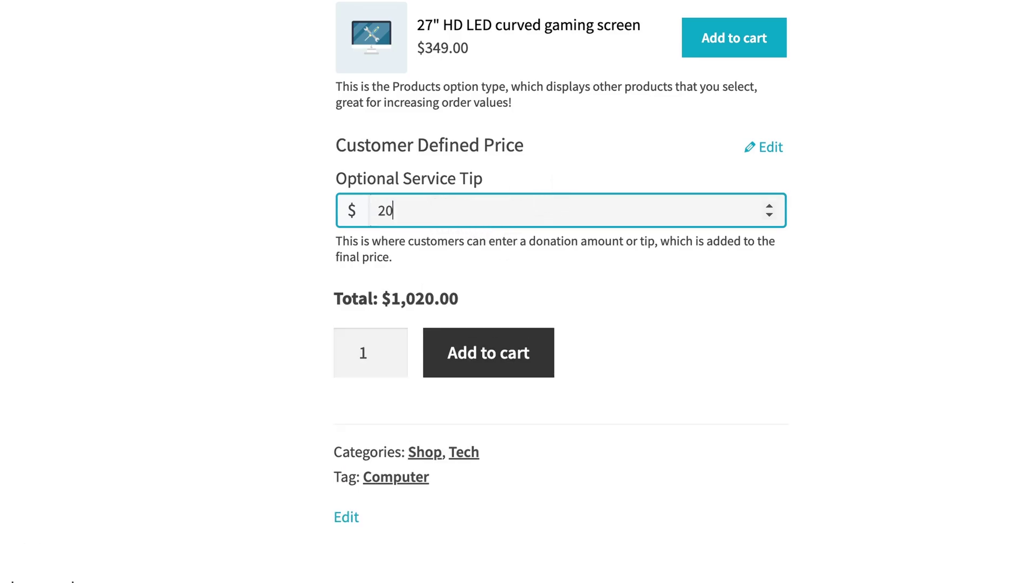
{"action": "left_click", "coordinate": [902, 214]}
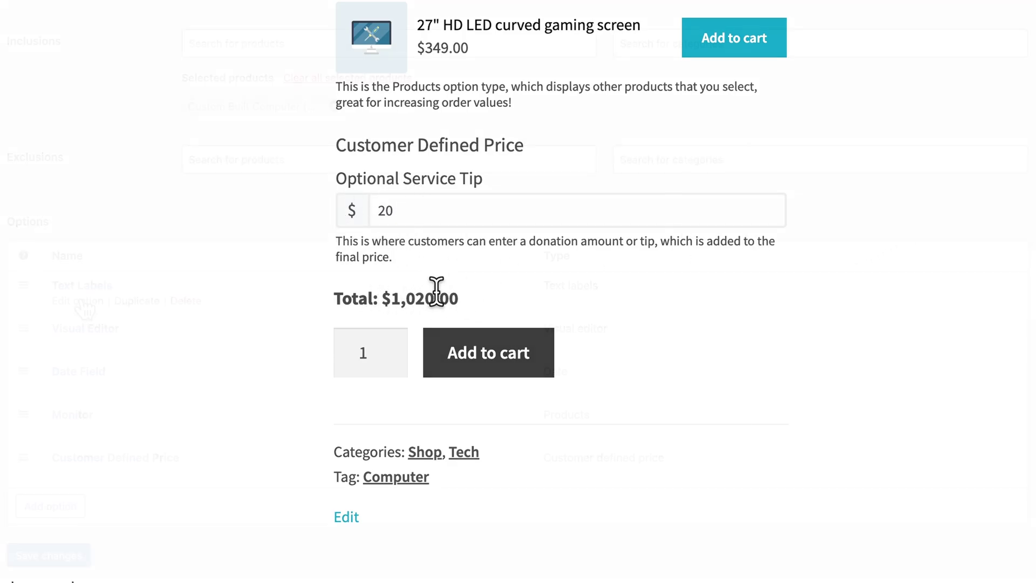
Open the computer group's Text Labels option for editing and review its type, choices, description and required setting.
{"action": "left_click", "coordinate": [80, 301]}
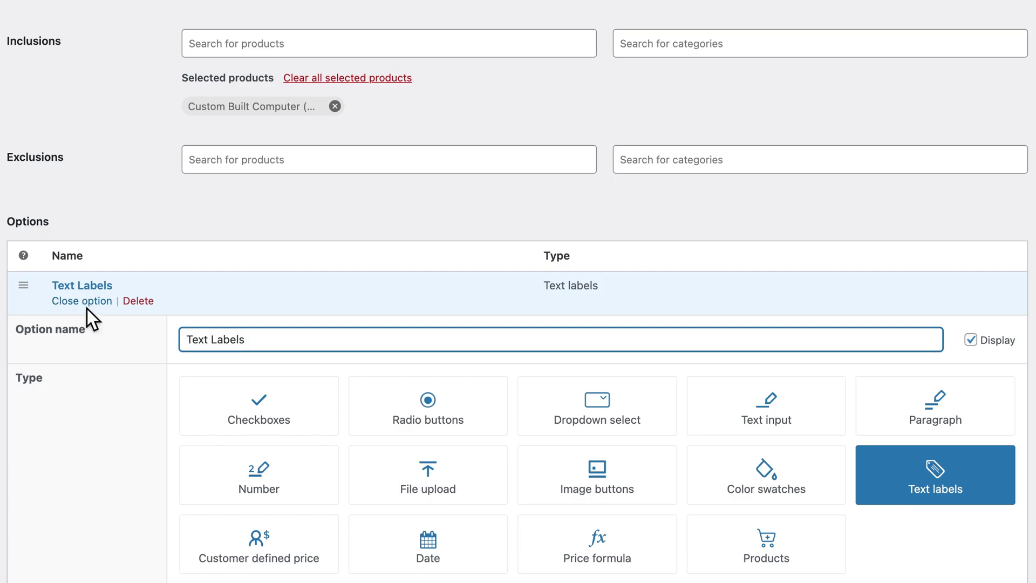
{"action": "scroll", "coordinate": [137, 410], "scroll_direction": "down", "scroll_amount": 4}
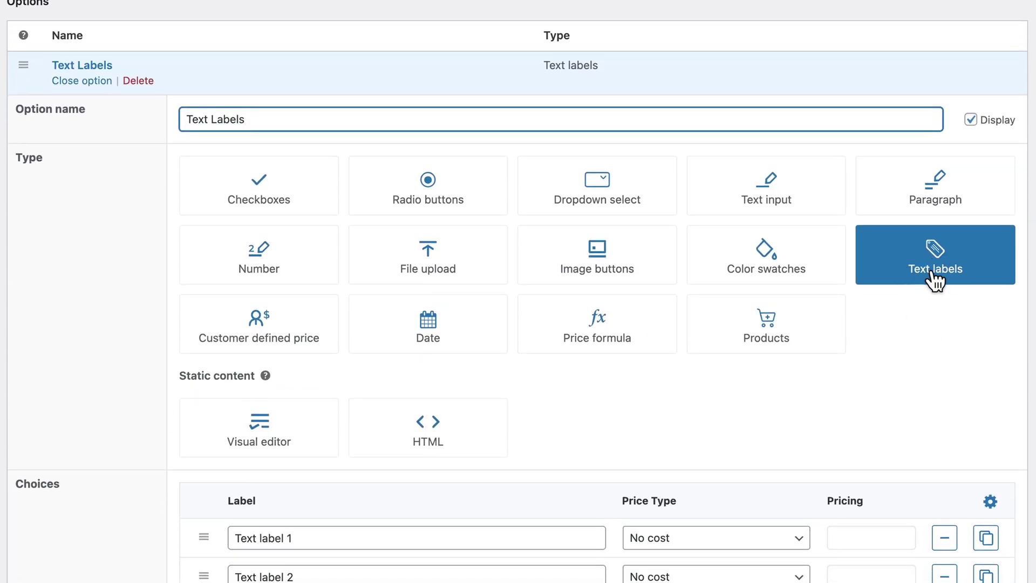
{"action": "scroll", "coordinate": [935, 280], "scroll_direction": "down", "scroll_amount": 5}
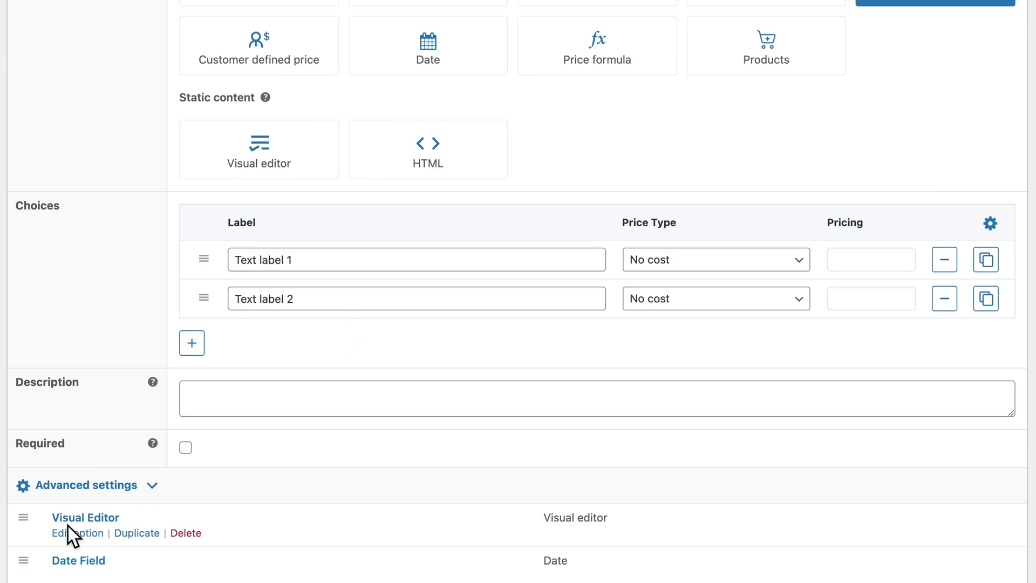
Open the Visual Editor option for editing and check its static content and the available heading styles.
{"action": "left_click", "coordinate": [68, 527]}
{"action": "scroll", "coordinate": [118, 426], "scroll_direction": "down", "scroll_amount": 6}
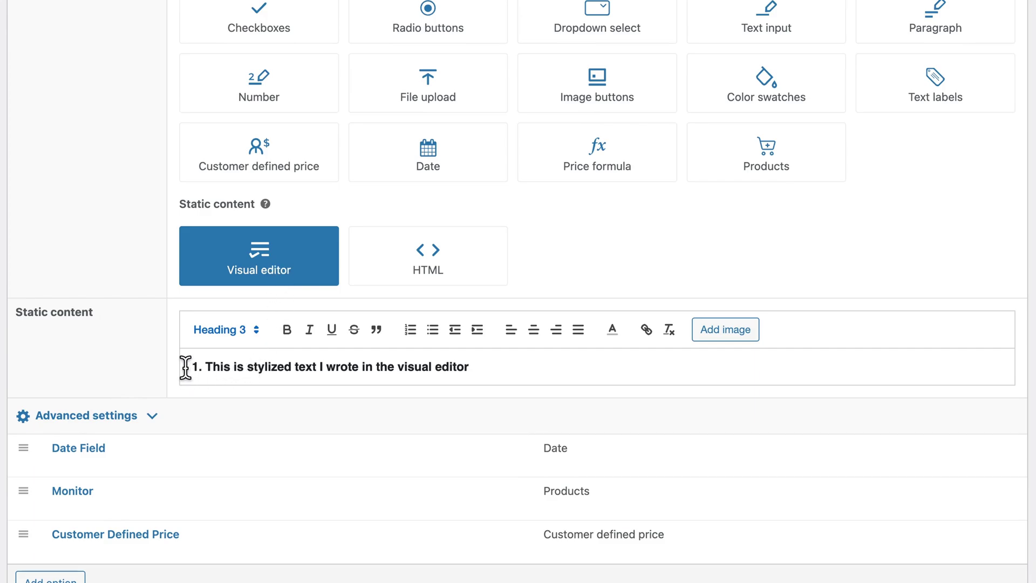
{"action": "left_click", "coordinate": [253, 334]}
{"action": "left_click", "coordinate": [240, 364]}
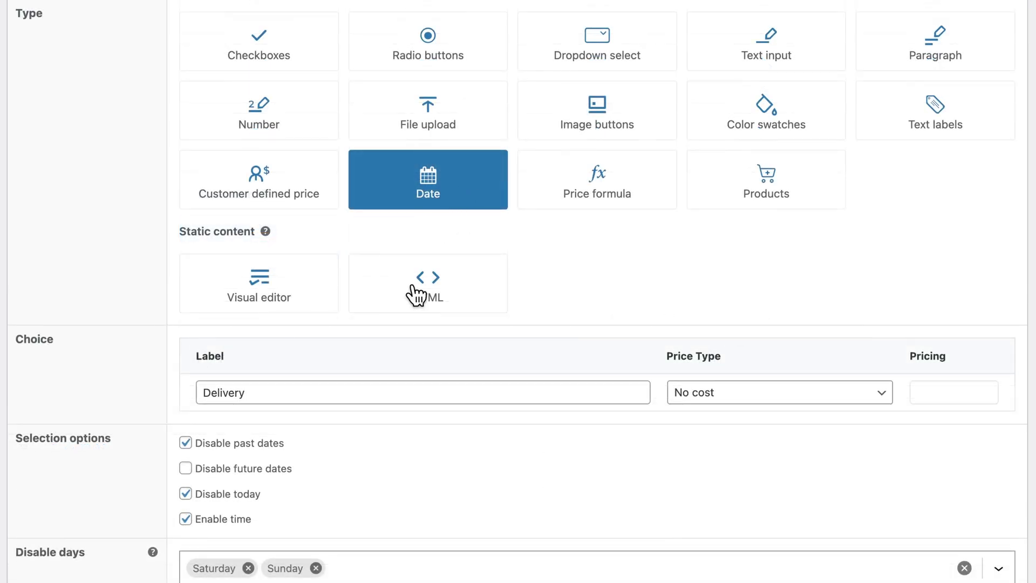
Review the Date Field option's label, selection options, disabled days, description, required setting, date format and date limits.
{"action": "scroll", "coordinate": [416, 294], "scroll_direction": "down", "scroll_amount": 4}
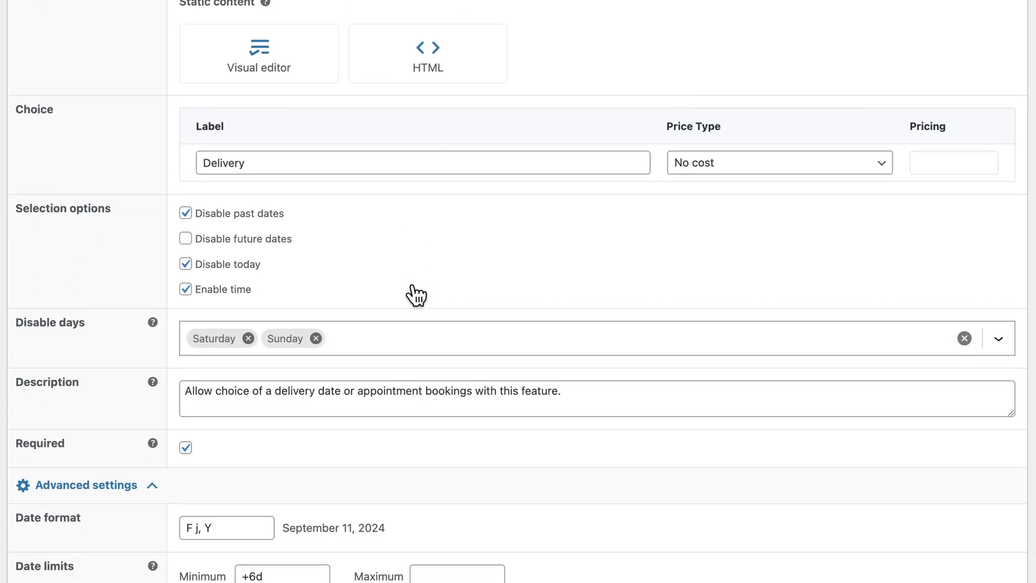
{"action": "scroll", "coordinate": [411, 286], "scroll_direction": "down", "scroll_amount": 1}
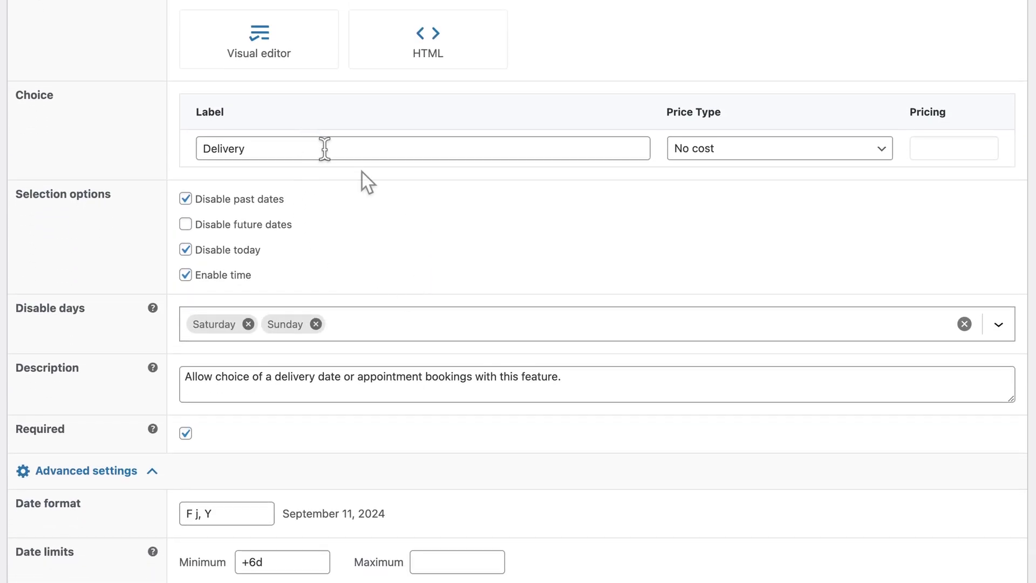
{"action": "scroll", "coordinate": [362, 172], "scroll_direction": "down", "scroll_amount": 2}
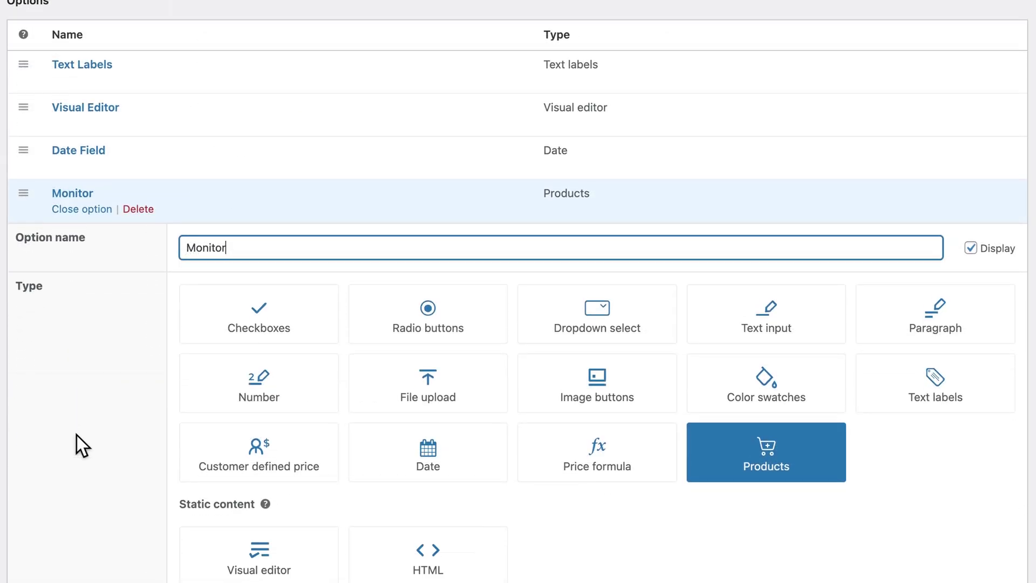
Review the Monitor option's Products type, product selection method, listed screens and display setting.
{"action": "scroll", "coordinate": [77, 434], "scroll_direction": "down", "scroll_amount": 3}
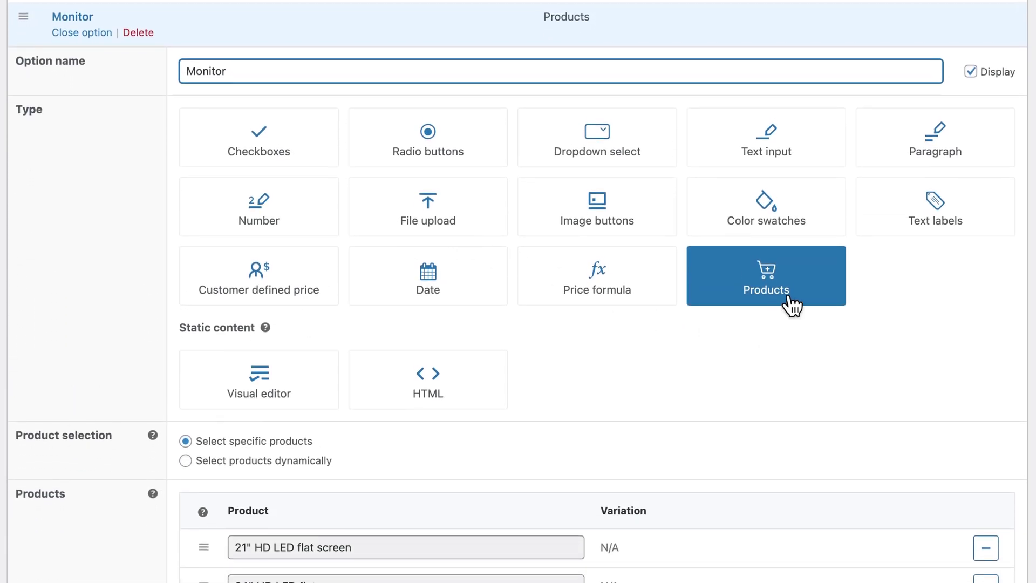
{"action": "scroll", "coordinate": [603, 351], "scroll_direction": "down", "scroll_amount": 2}
{"action": "scroll", "coordinate": [598, 348], "scroll_direction": "down", "scroll_amount": 3}
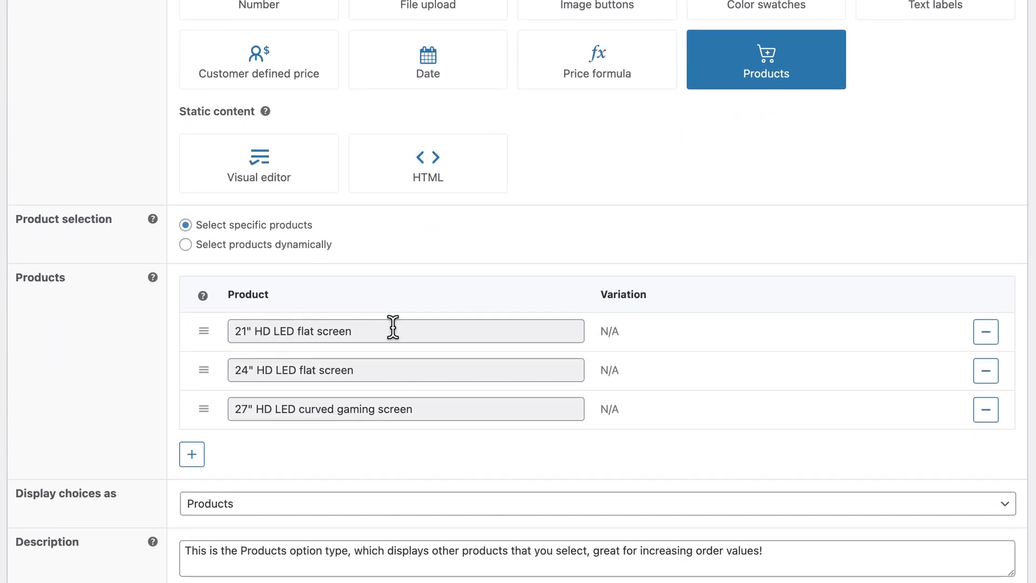
Try adding Necklace with Gift Wrapping to the Monitor option's product list, and remove it again.
{"action": "left_click", "coordinate": [198, 458]}
{"action": "left_click", "coordinate": [306, 438]}
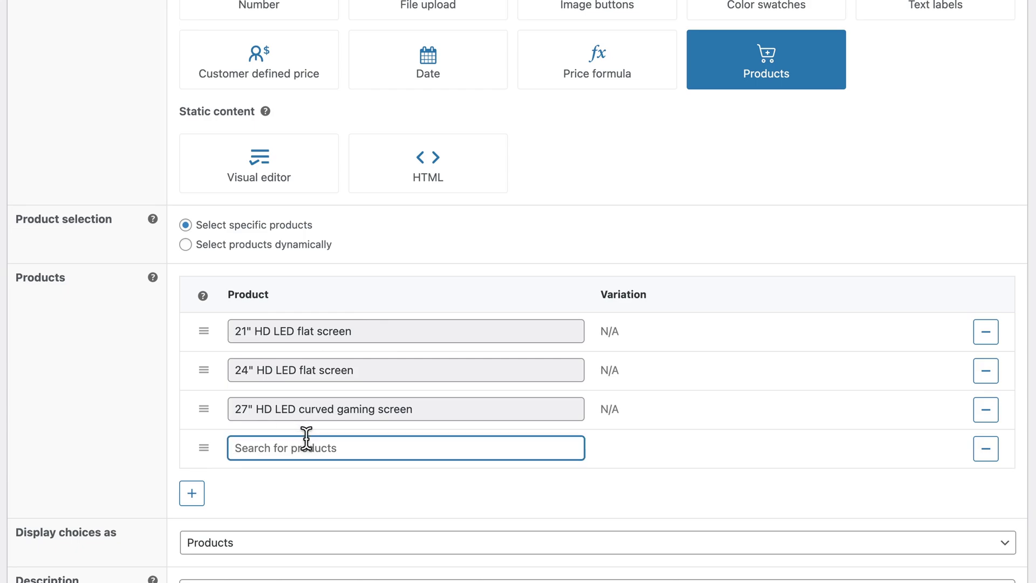
{"action": "type", "text": "neckl"}
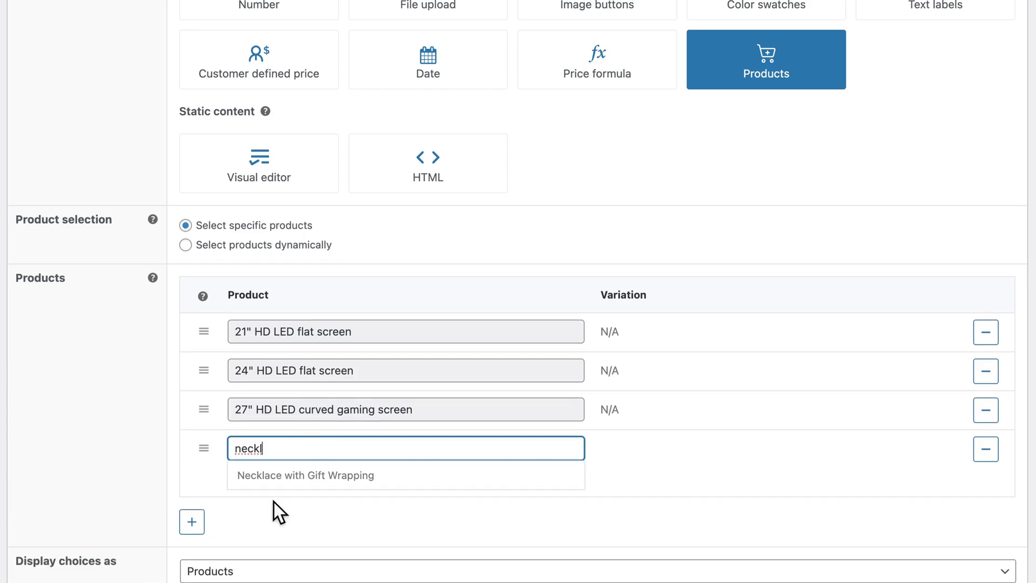
{"action": "left_click", "coordinate": [297, 478]}
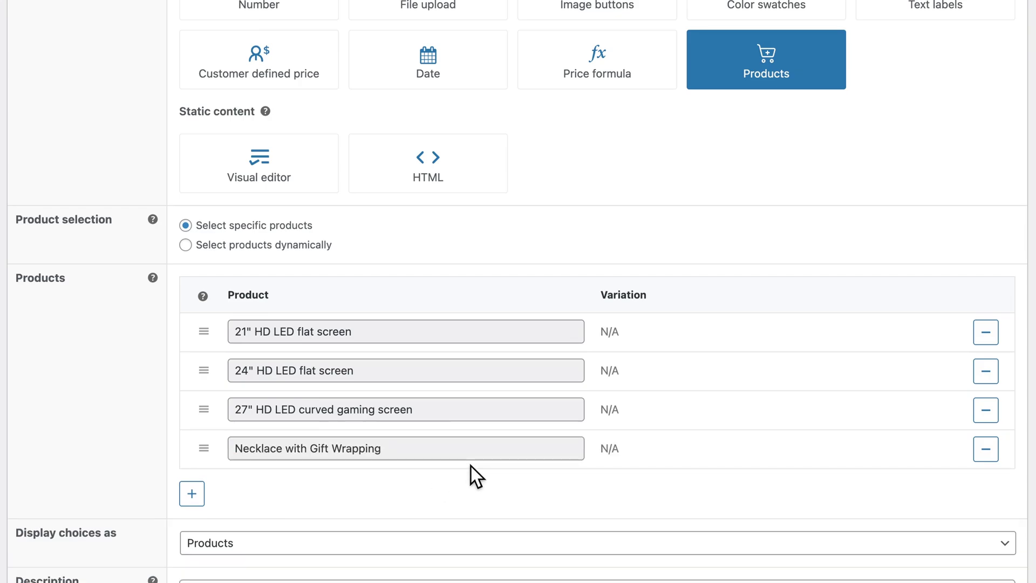
{"action": "mouse_move", "coordinate": [203, 452]}
{"action": "left_mouse_down"}
{"action": "mouse_move", "coordinate": [203, 340]}
{"action": "mouse_move", "coordinate": [205, 464]}
{"action": "left_mouse_up"}
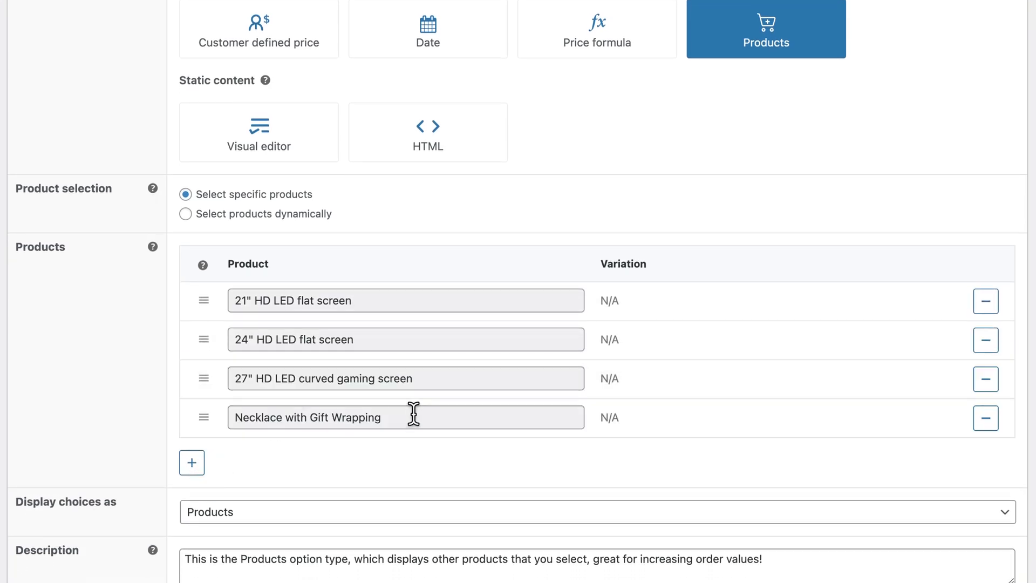
{"action": "left_click", "coordinate": [986, 418]}
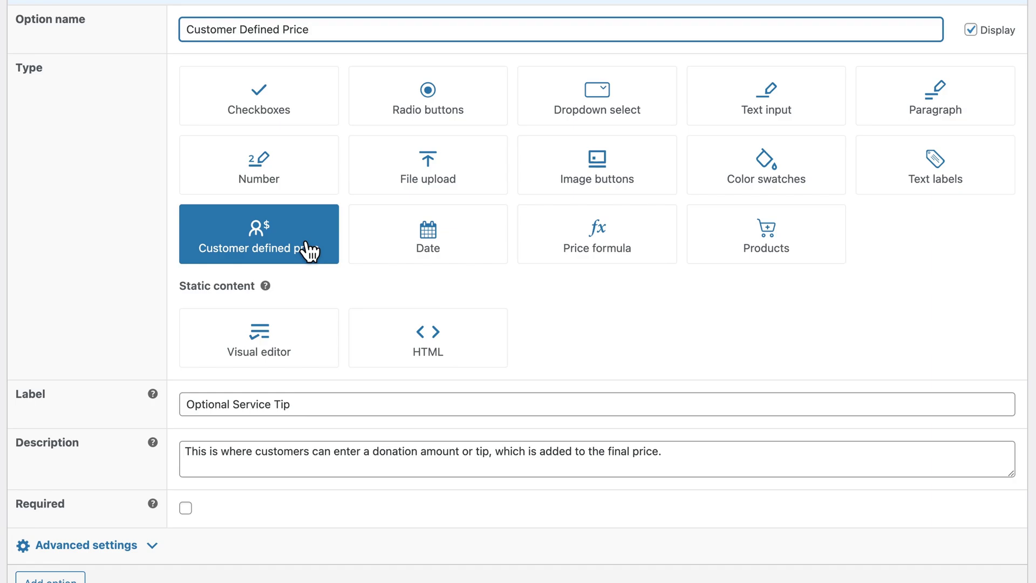
Review the Customer Defined Price option's type, label, description and required setting.
{"action": "scroll", "coordinate": [309, 248], "scroll_direction": "down", "scroll_amount": 3}
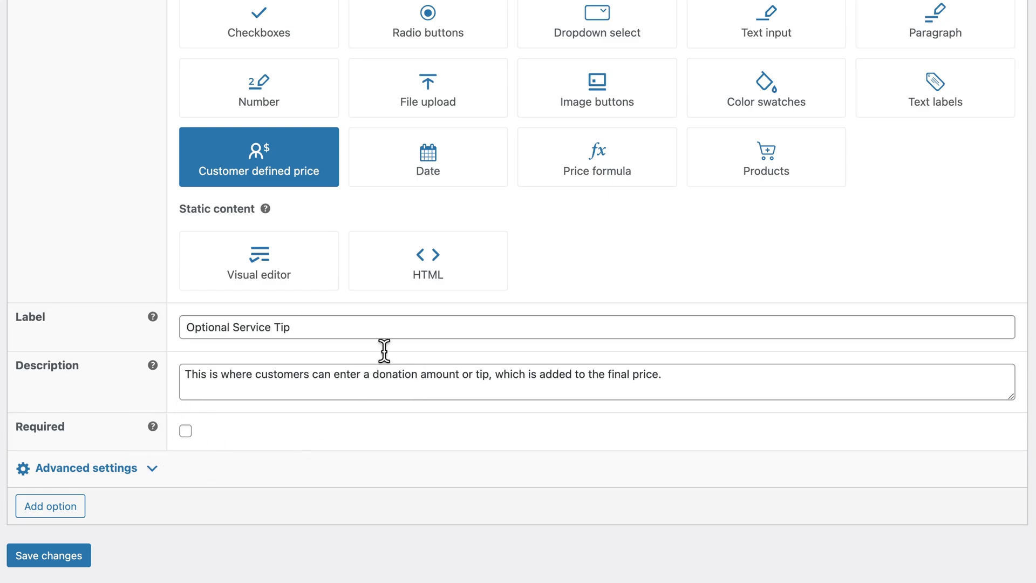
{"action": "left_click", "coordinate": [467, 284]}
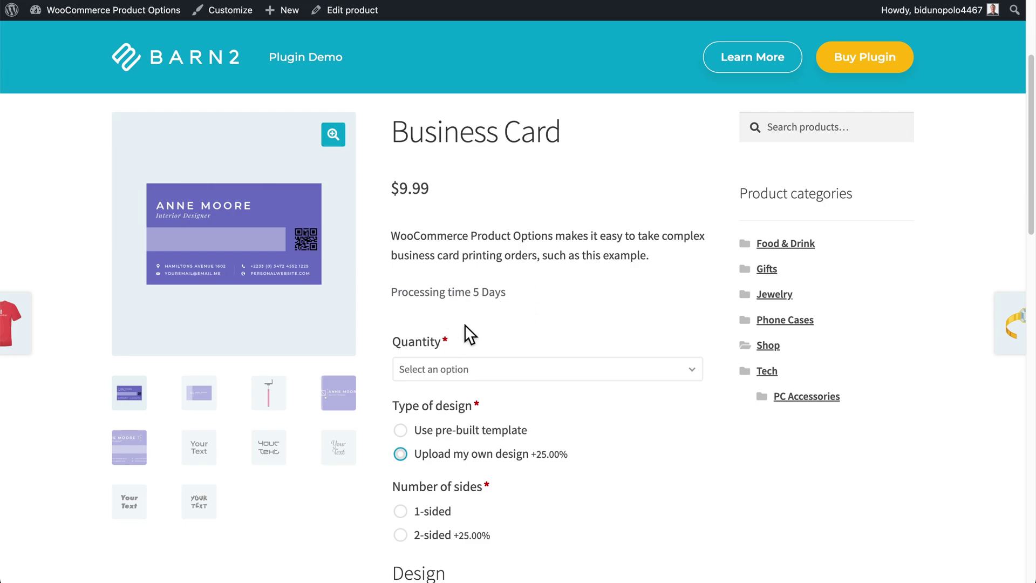
On the Business Card product page, compare the fields shown for Use pre-built template and Upload my own design, ending on Upload my own design.
{"action": "scroll", "coordinate": [464, 325], "scroll_direction": "down", "scroll_amount": 3}
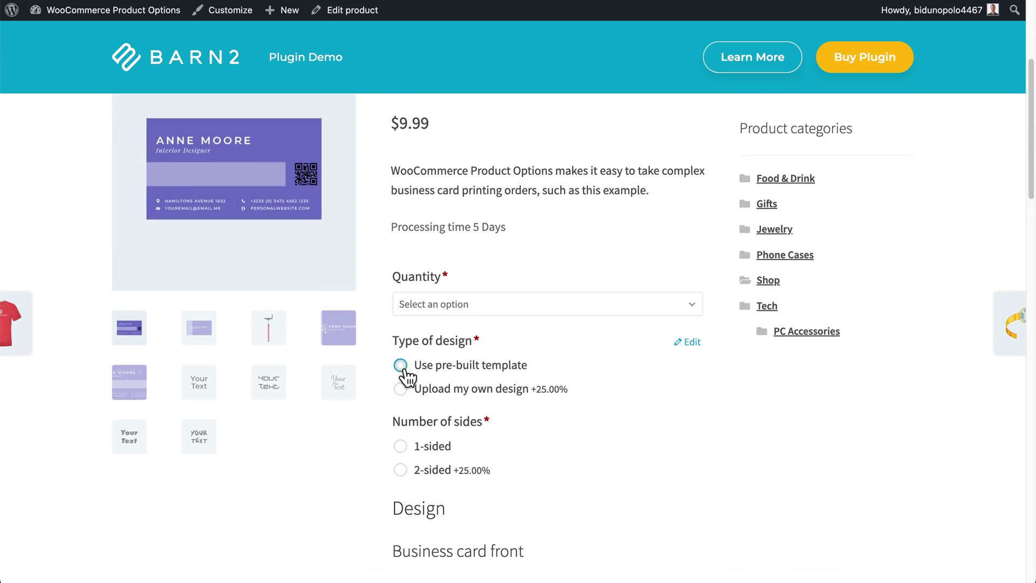
{"action": "scroll", "coordinate": [405, 371], "scroll_direction": "down", "scroll_amount": 5}
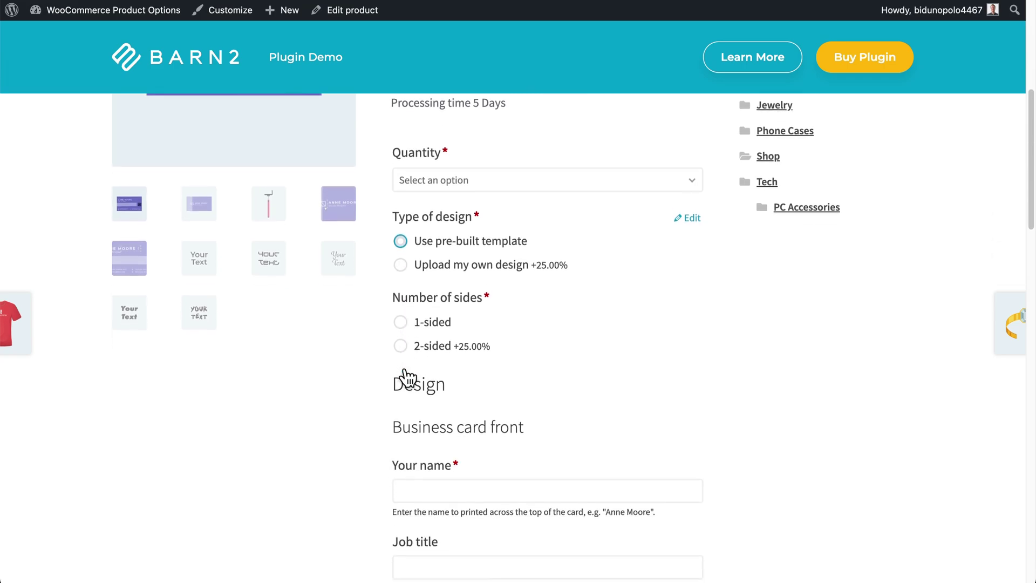
{"action": "left_click", "coordinate": [400, 265]}
{"action": "scroll", "coordinate": [402, 274], "scroll_direction": "down", "scroll_amount": 4}
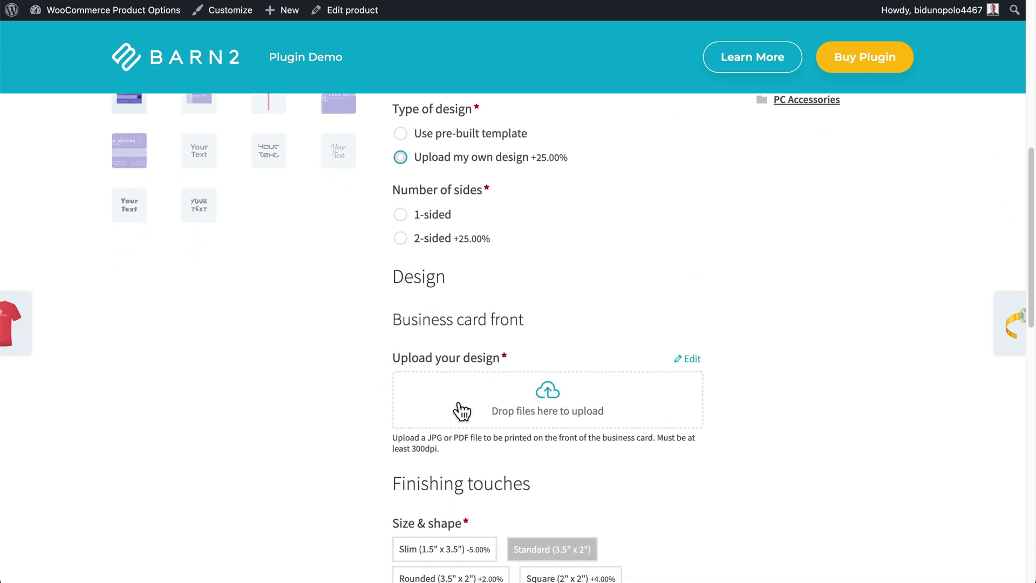
{"action": "left_click", "coordinate": [401, 137]}
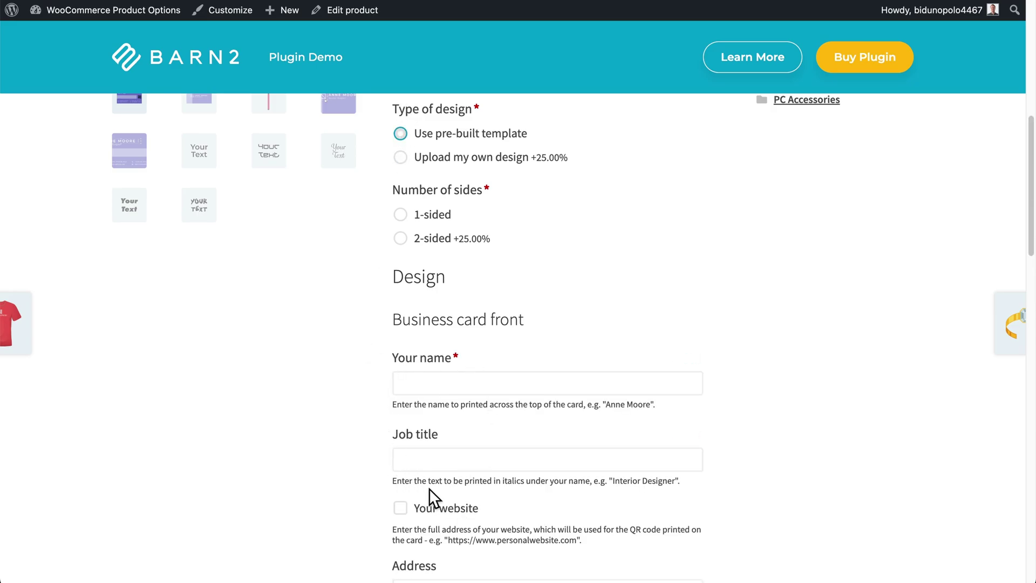
{"action": "left_click", "coordinate": [402, 161]}
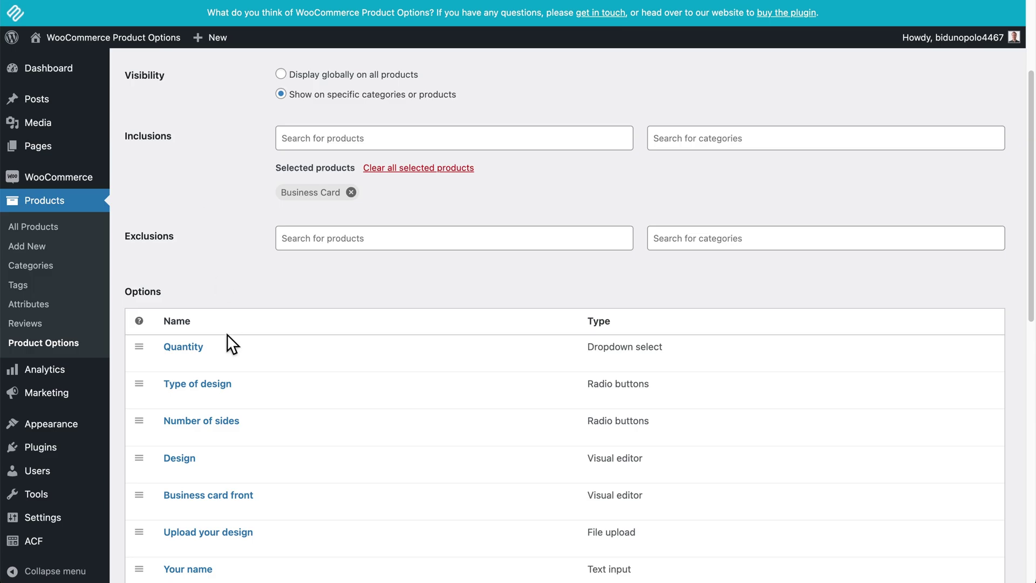
Browse the full list of options and their types in the Business Card option group.
{"action": "scroll", "coordinate": [226, 335], "scroll_direction": "down", "scroll_amount": 6}
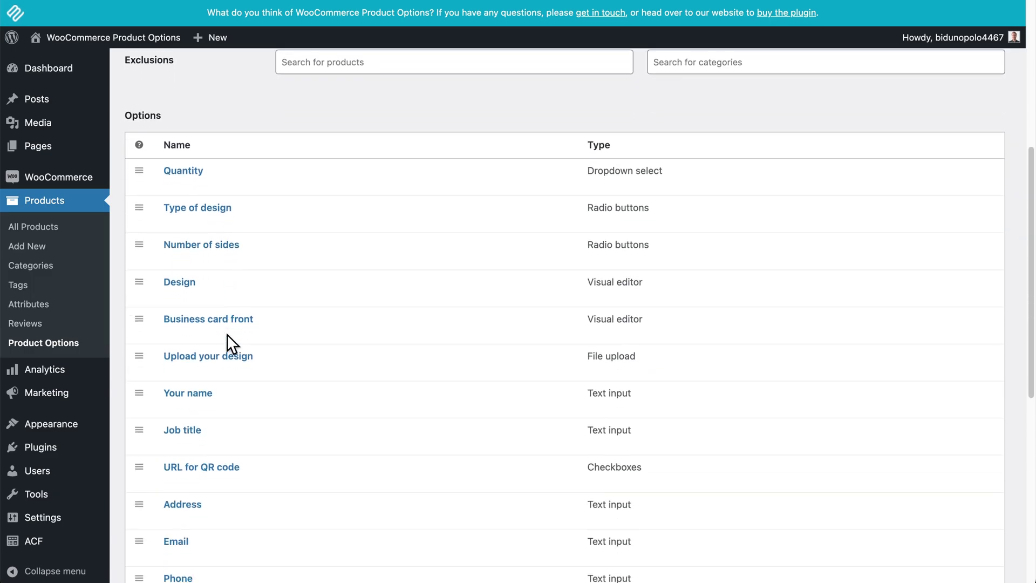
{"action": "scroll", "coordinate": [227, 334], "scroll_direction": "down", "scroll_amount": 5}
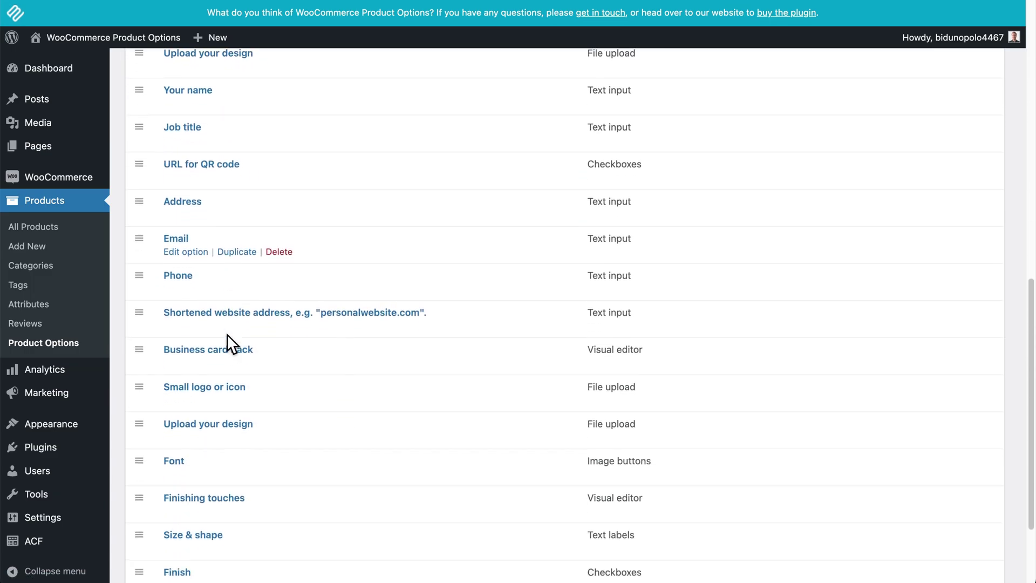
{"action": "scroll", "coordinate": [227, 334], "scroll_direction": "up", "scroll_amount": 5}
{"action": "scroll", "coordinate": [434, 338], "scroll_direction": "down", "scroll_amount": 4}
{"action": "scroll", "coordinate": [434, 337], "scroll_direction": "down", "scroll_amount": 2}
{"action": "scroll", "coordinate": [435, 338], "scroll_direction": "up", "scroll_amount": 4}
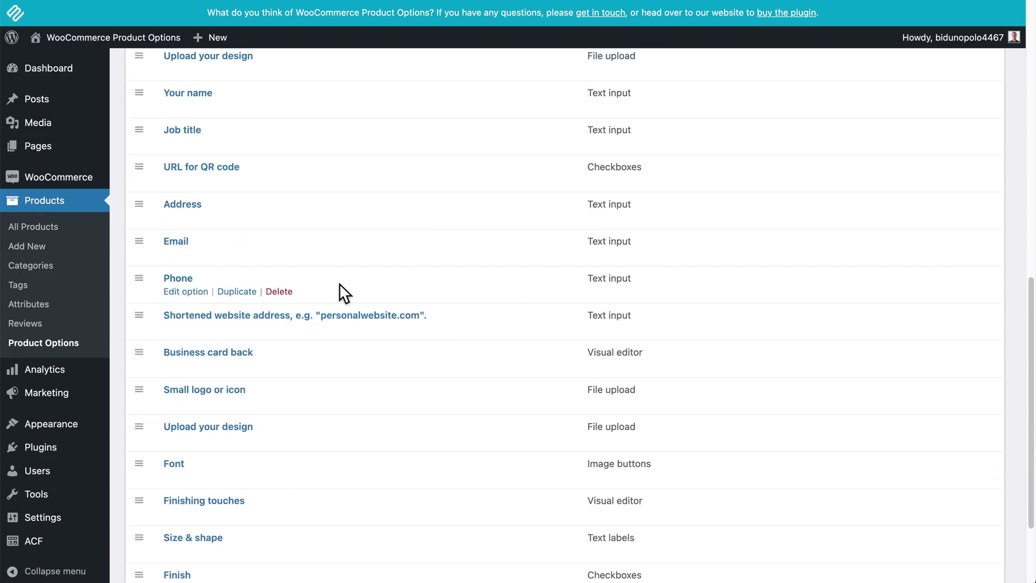
{"action": "scroll", "coordinate": [384, 293], "scroll_direction": "up", "scroll_amount": 2}
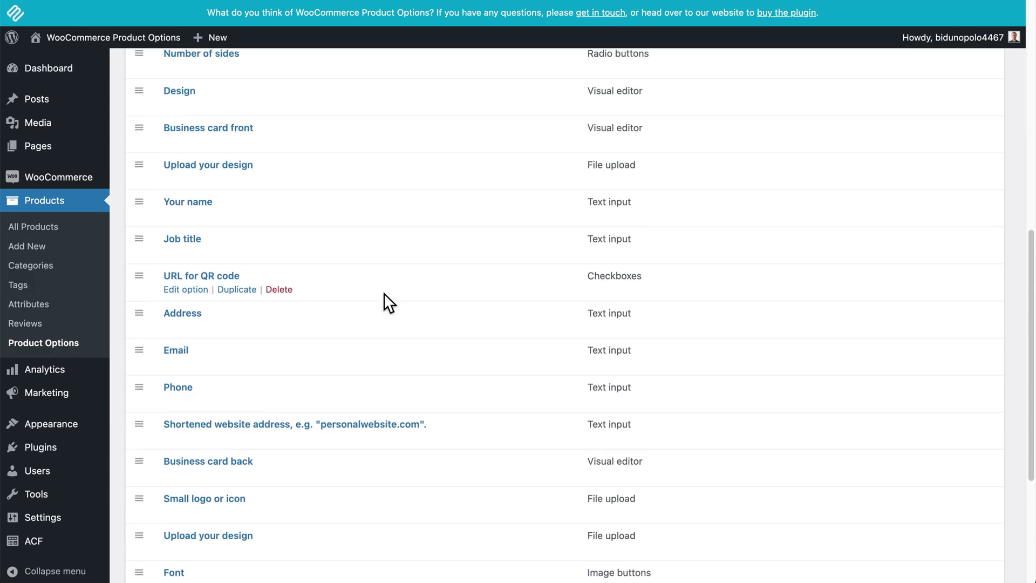
Open the Address option for editing and examine the character limits and conditional logic in its advanced settings.
{"action": "left_click", "coordinate": [190, 327]}
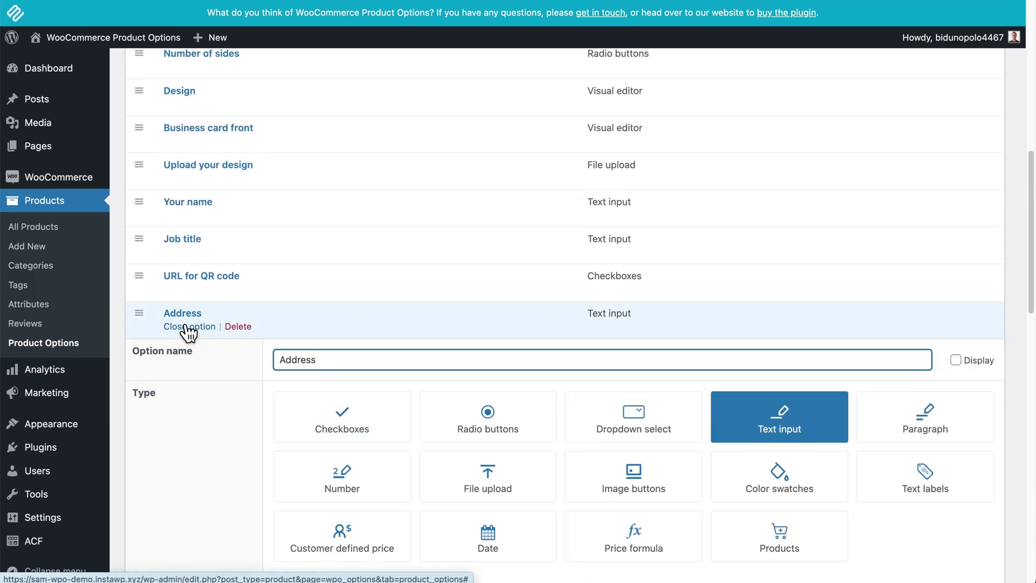
{"action": "scroll", "coordinate": [203, 451], "scroll_direction": "down", "scroll_amount": 20}
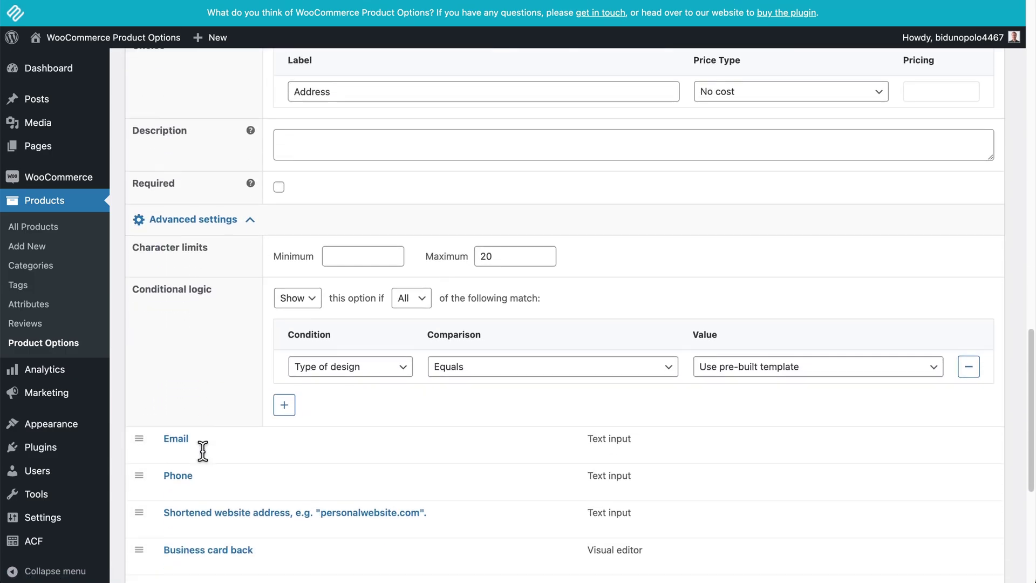
{"action": "scroll", "coordinate": [203, 452], "scroll_direction": "up", "scroll_amount": 2}
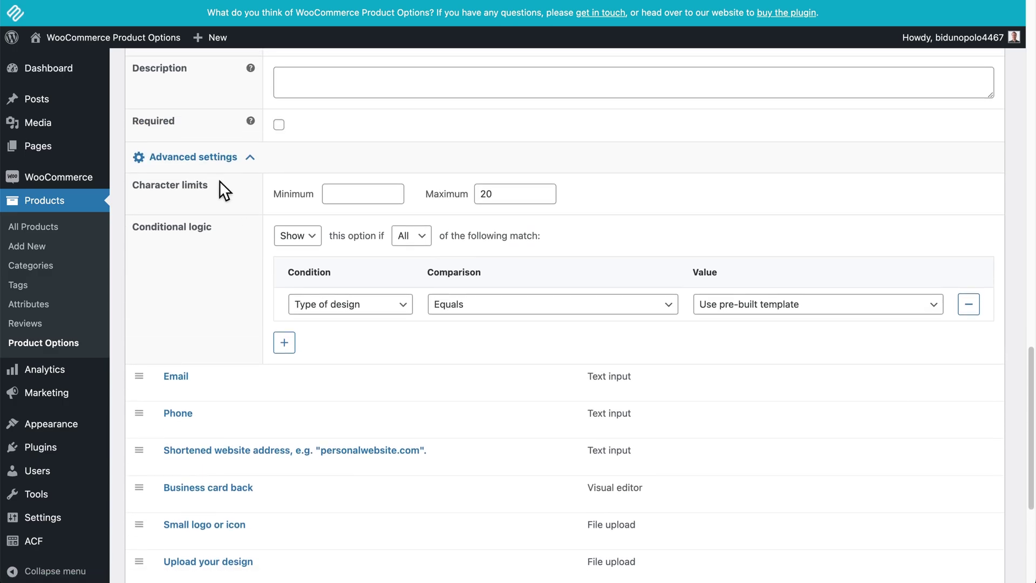
{"action": "left_click", "coordinate": [252, 157]}
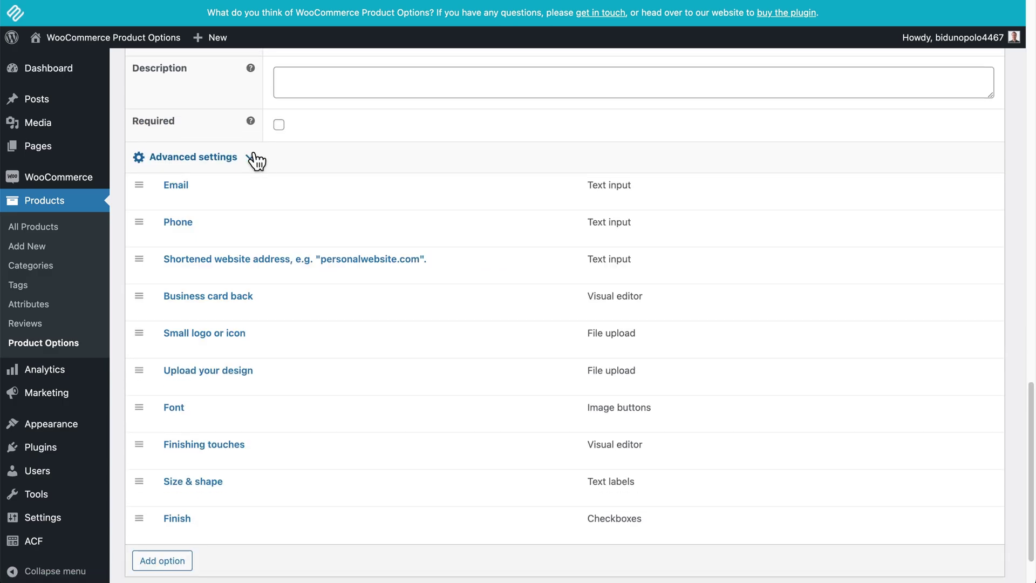
{"action": "left_click", "coordinate": [252, 157]}
{"action": "scroll", "coordinate": [254, 152], "scroll_direction": "up", "scroll_amount": 3}
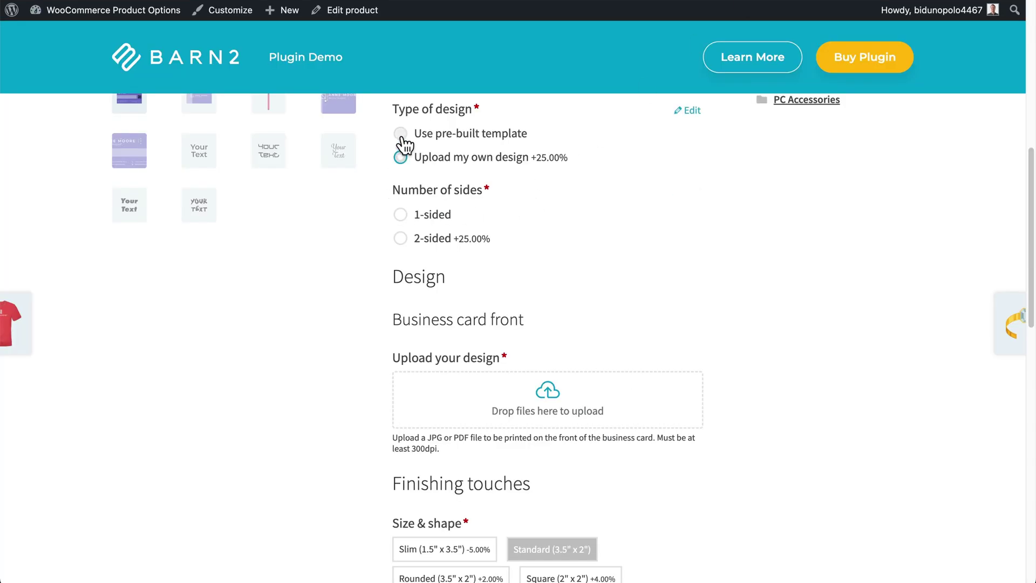
On the Business Card product page, switch the type of design to Use pre-built template and back to Upload my own design.
{"action": "left_click", "coordinate": [401, 136]}
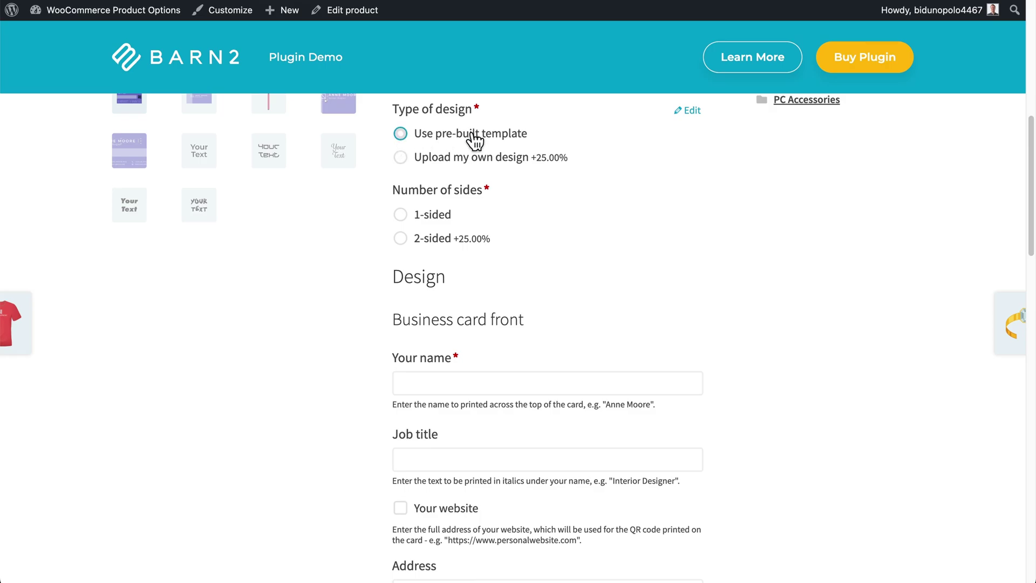
{"action": "left_click", "coordinate": [404, 158]}
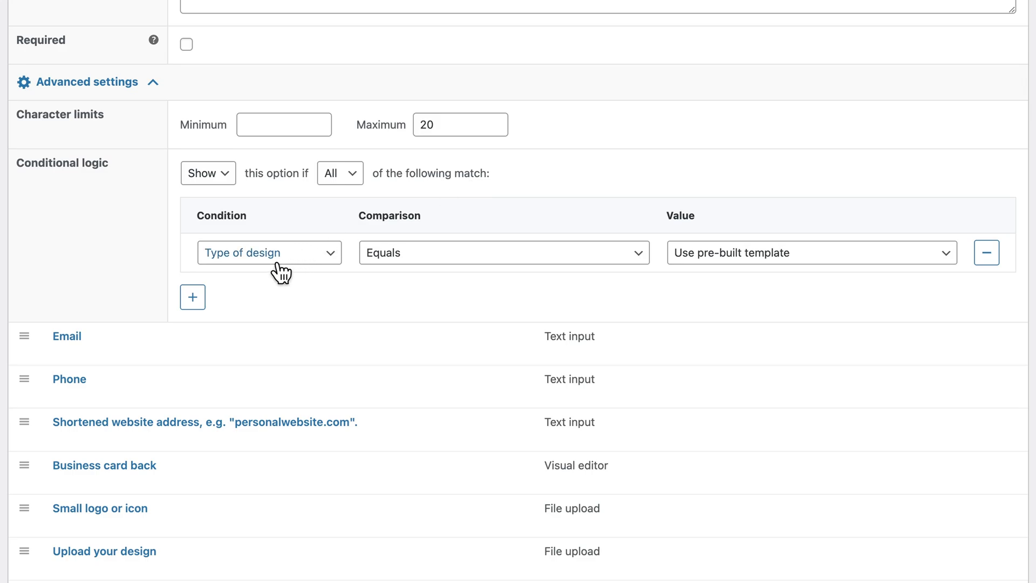
Check the value choices for the Address option's Type of design condition, keeping Use pre-built template.
{"action": "left_click", "coordinate": [806, 260]}
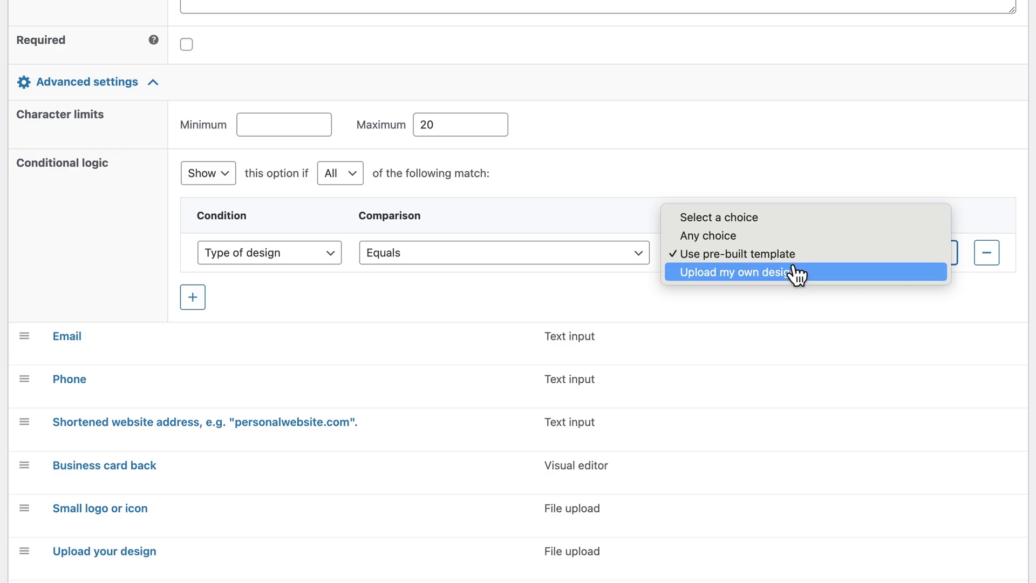
{"action": "left_click", "coordinate": [979, 283]}
{"action": "scroll", "coordinate": [617, 218], "scroll_direction": "up", "scroll_amount": 12}
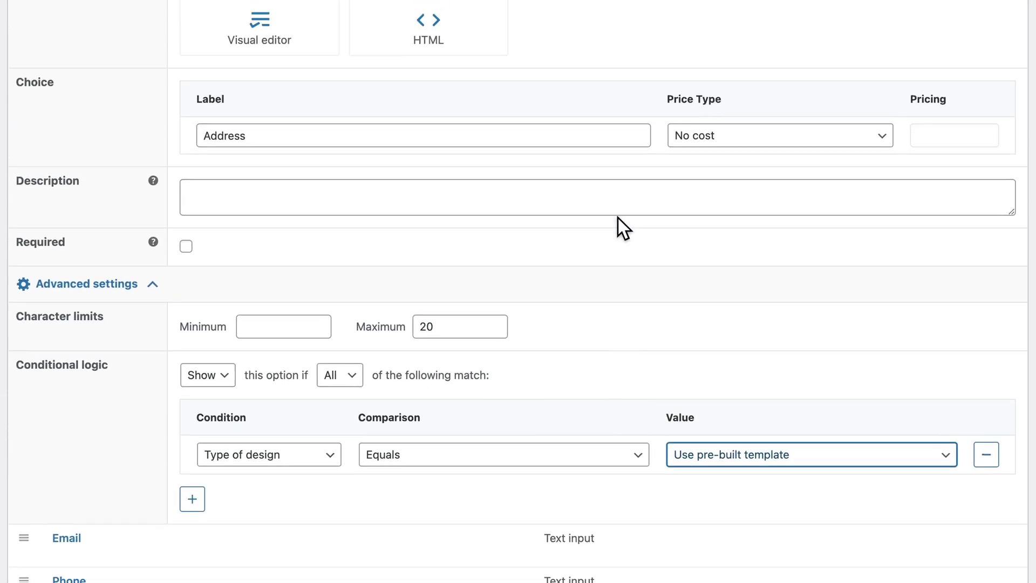
Open the Type of design option in the Business Card group and examine its label, pricing and required settings.
{"action": "scroll", "coordinate": [617, 218], "scroll_direction": "up", "scroll_amount": 5}
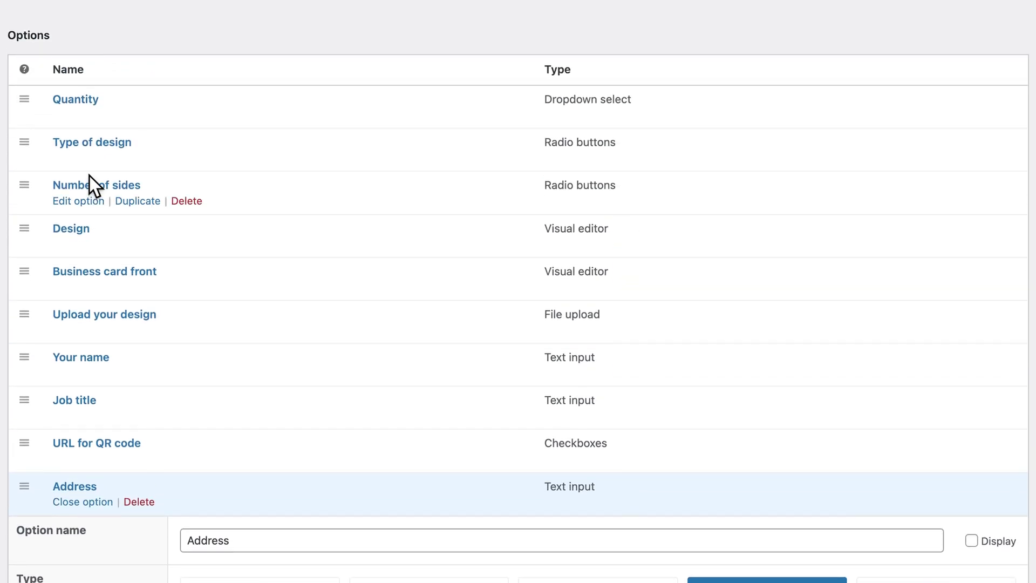
{"action": "left_click", "coordinate": [92, 161]}
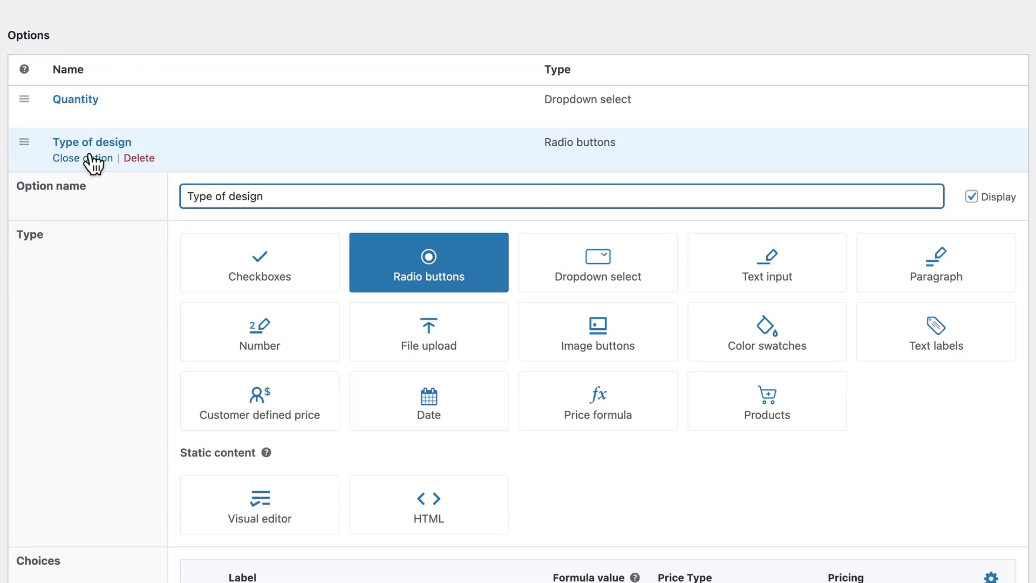
{"action": "scroll", "coordinate": [140, 404], "scroll_direction": "down", "scroll_amount": 6}
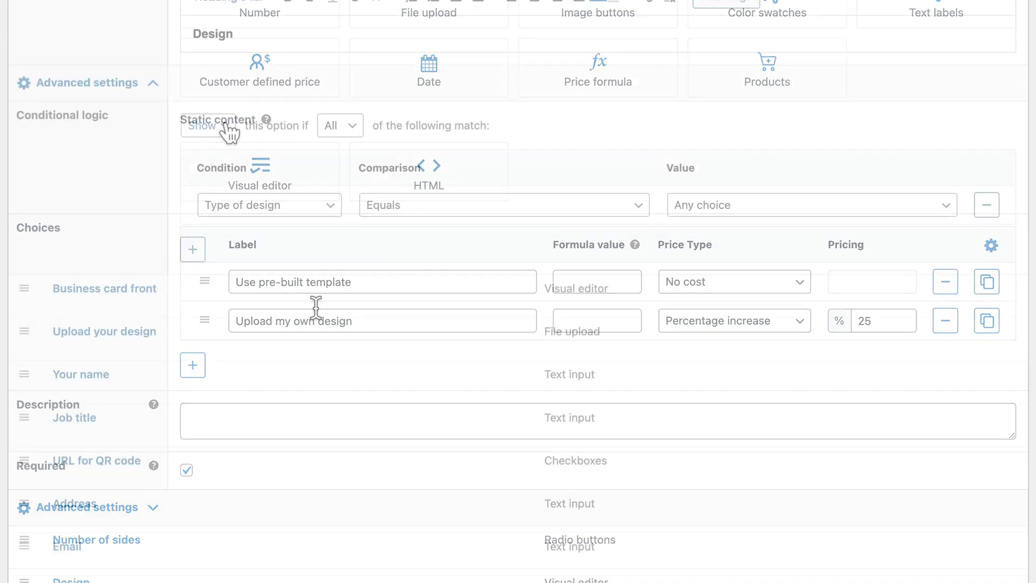
Check the Show/Hide and All/Any choices in the Design option's conditional logic, keeping Show and All.
{"action": "left_click", "coordinate": [229, 134]}
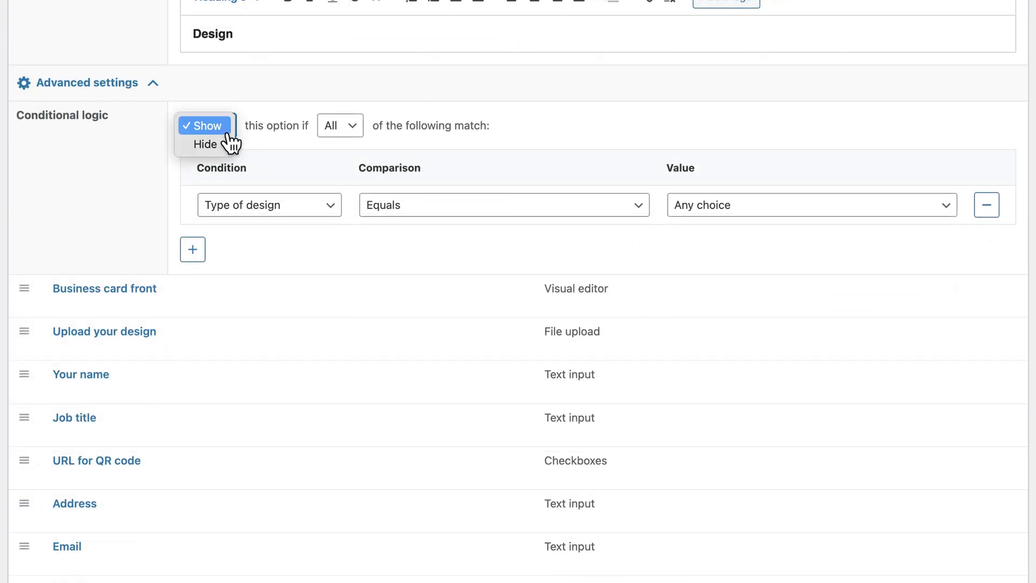
{"action": "left_click", "coordinate": [222, 128]}
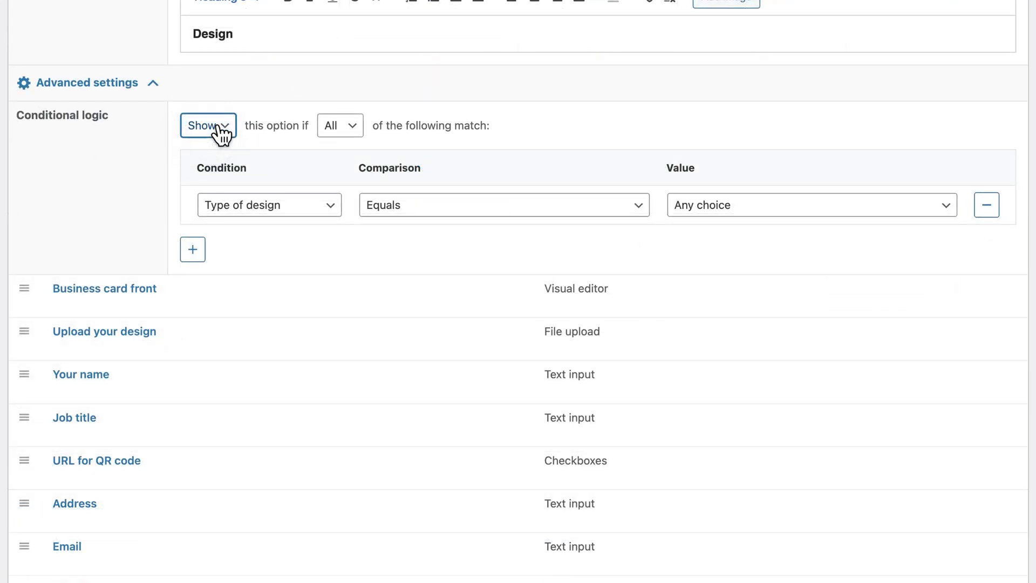
{"action": "left_click", "coordinate": [354, 130]}
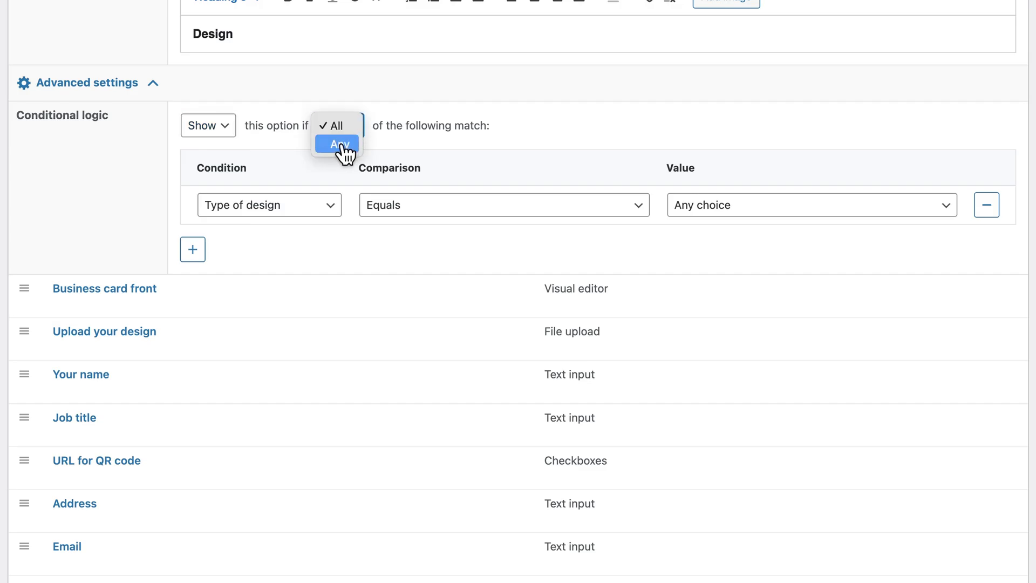
{"action": "left_click", "coordinate": [348, 127]}
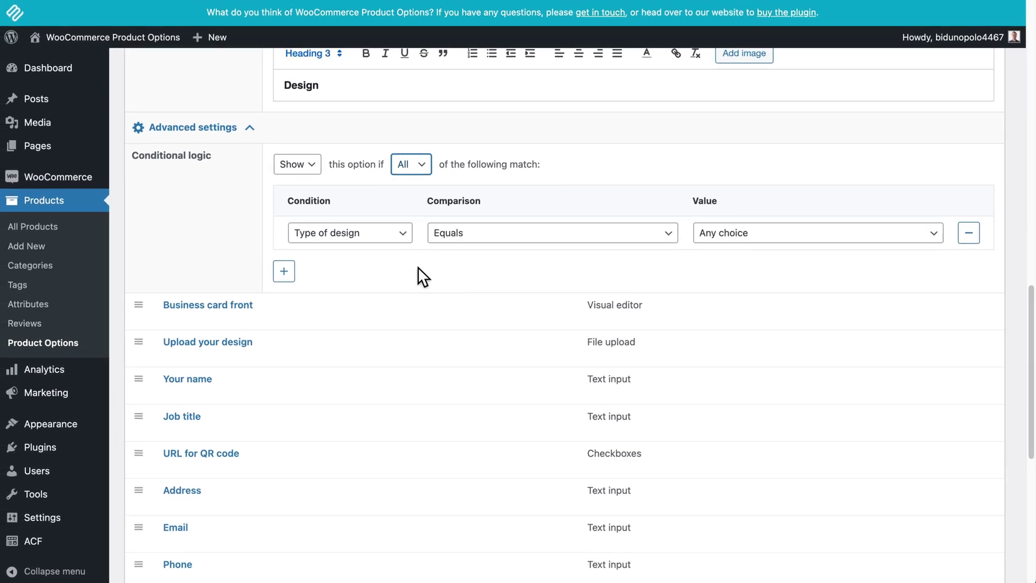
Check the condition, comparison and value choices of the Design option's rule, keeping Type of design and Equals.
{"action": "left_click", "coordinate": [398, 241]}
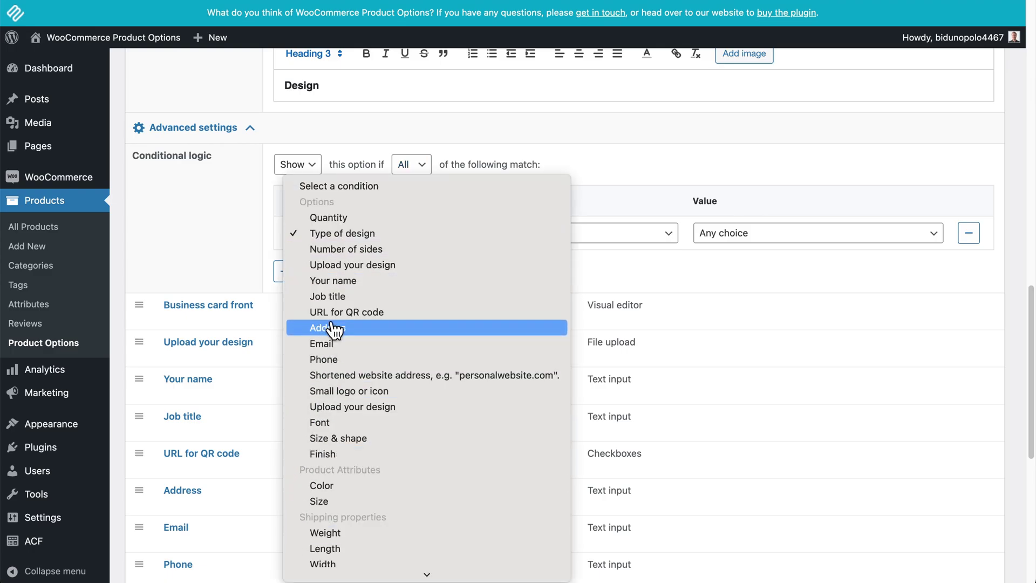
{"action": "left_click", "coordinate": [350, 243]}
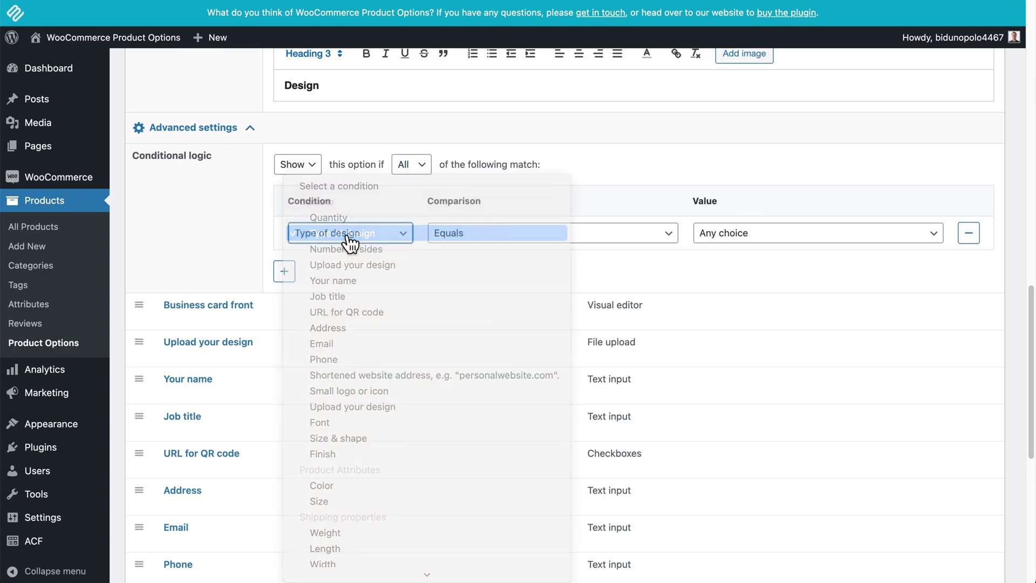
{"action": "left_click", "coordinate": [613, 238]}
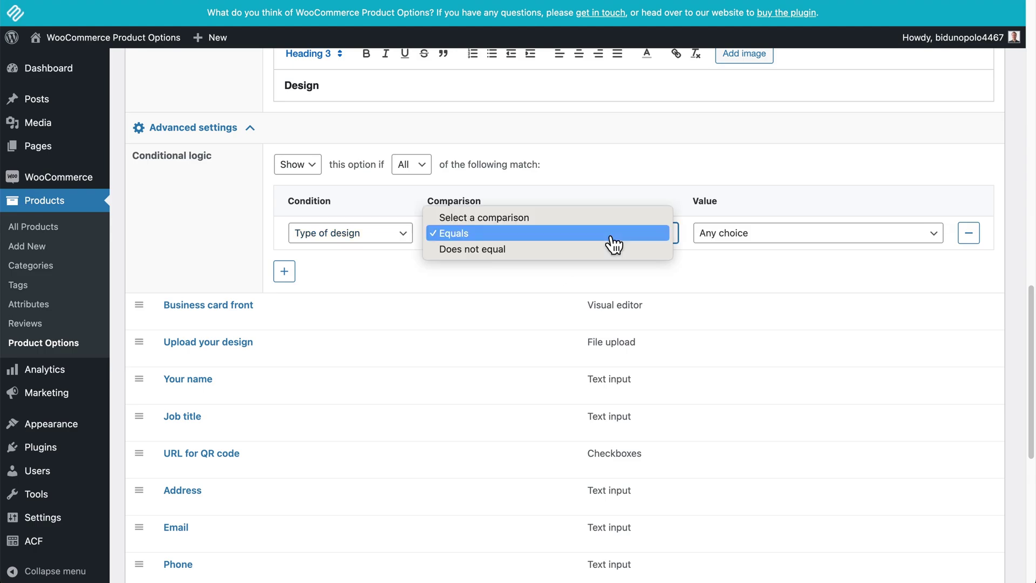
{"action": "left_click", "coordinate": [516, 238]}
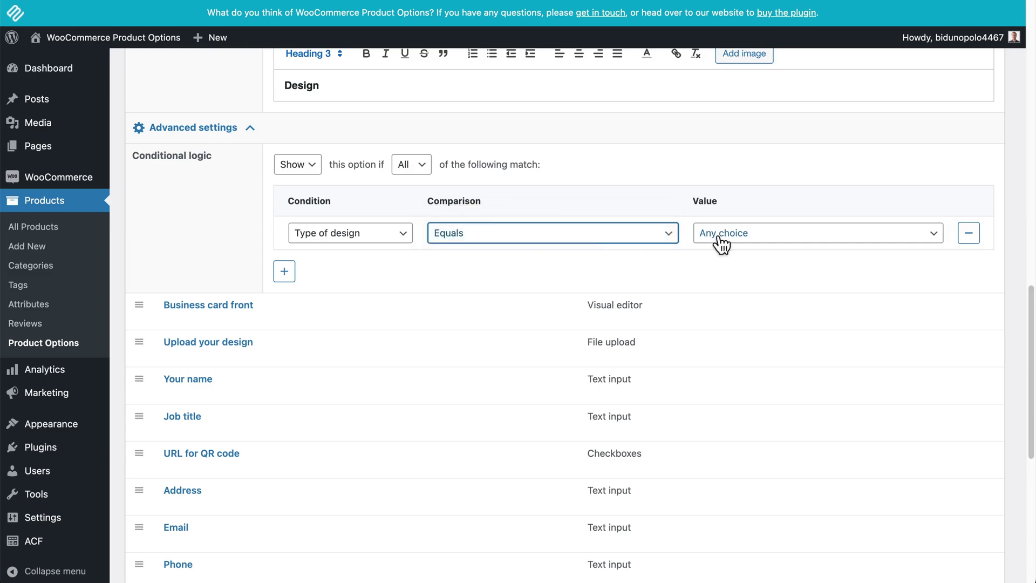
{"action": "left_click", "coordinate": [762, 236]}
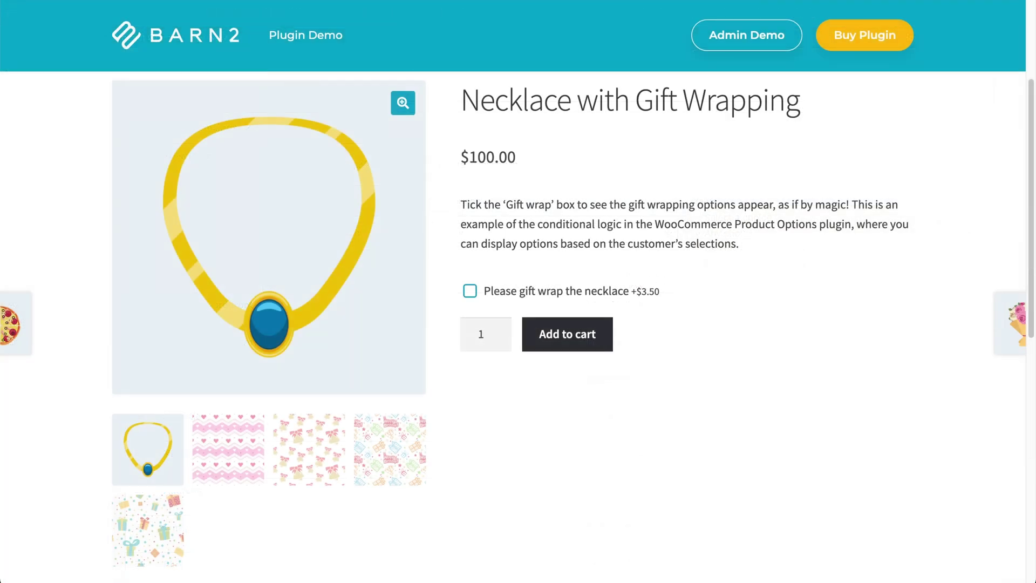
Test conditional options on the demo product pages by ticking the necklace's gift wrap and choosing Buffet lunch for the In-person training course.
{"action": "left_click", "coordinate": [470, 292]}
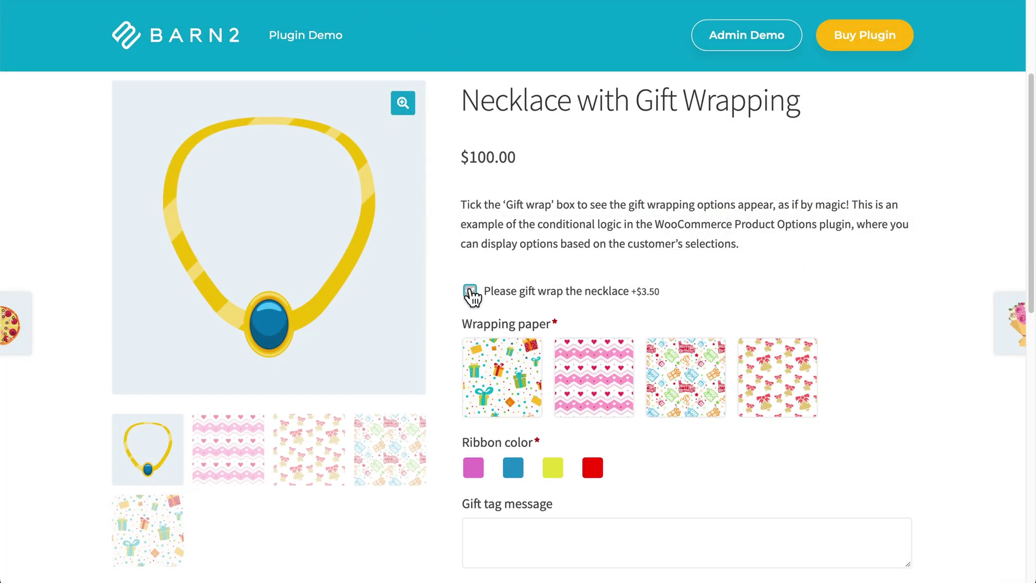
{"action": "left_click", "coordinate": [498, 376]}
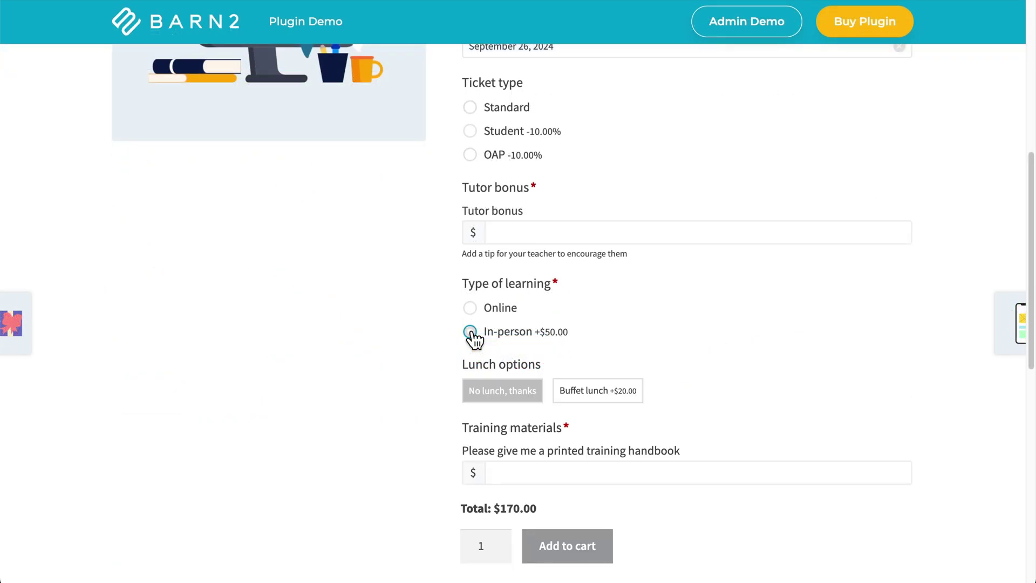
{"action": "left_click", "coordinate": [585, 402]}
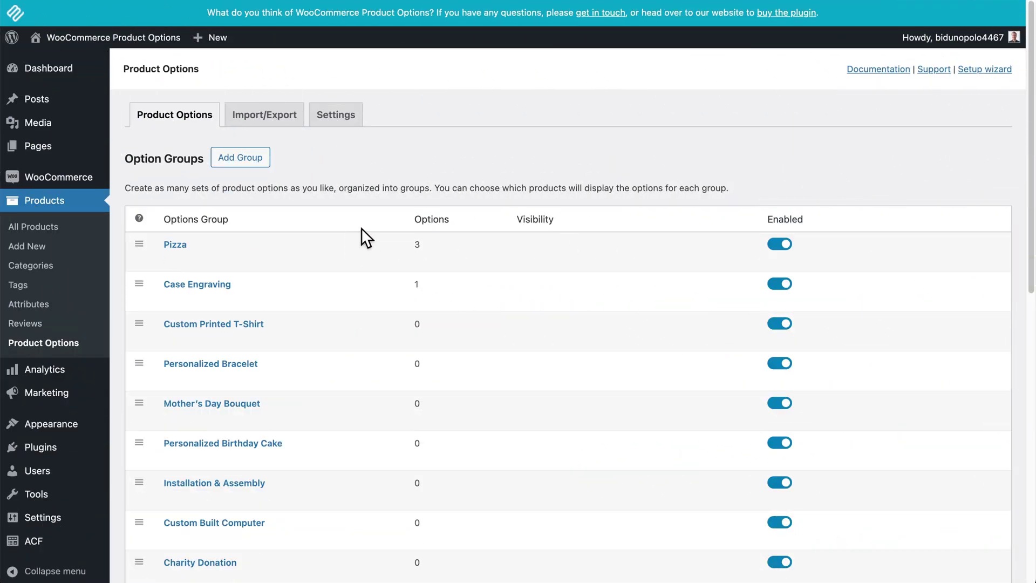
Export the Pizza product option group as JSON.
{"action": "mouse_move", "coordinate": [244, 344]}
{"action": "scroll", "coordinate": [245, 344], "scroll_direction": "down", "scroll_amount": 5}
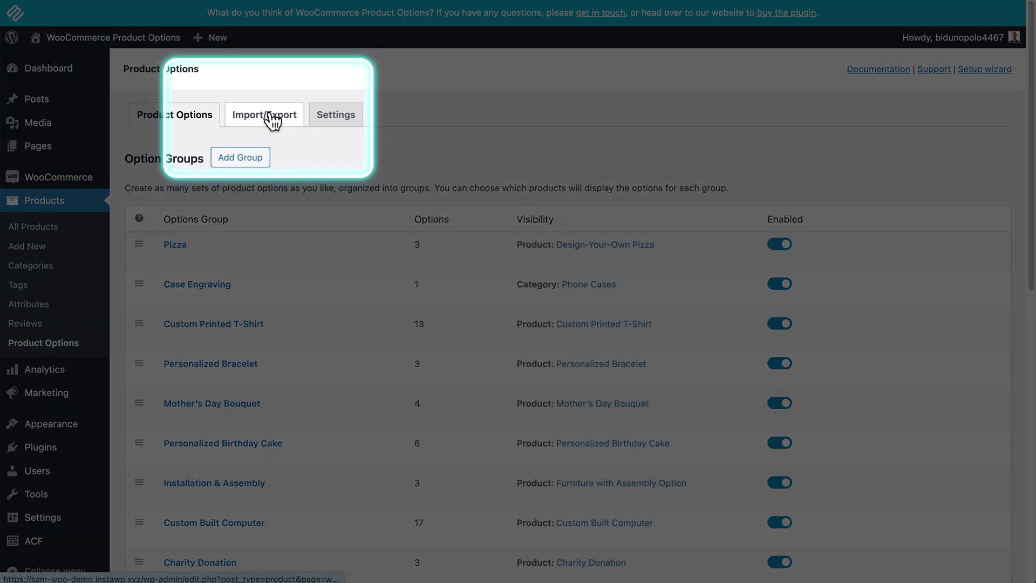
{"action": "left_click", "coordinate": [270, 113]}
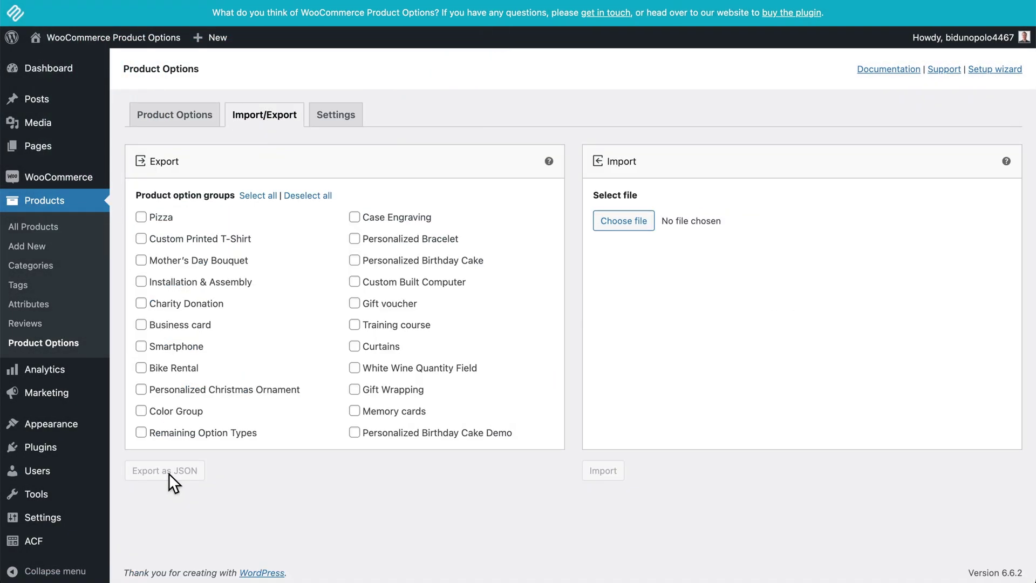
{"action": "left_click", "coordinate": [141, 218]}
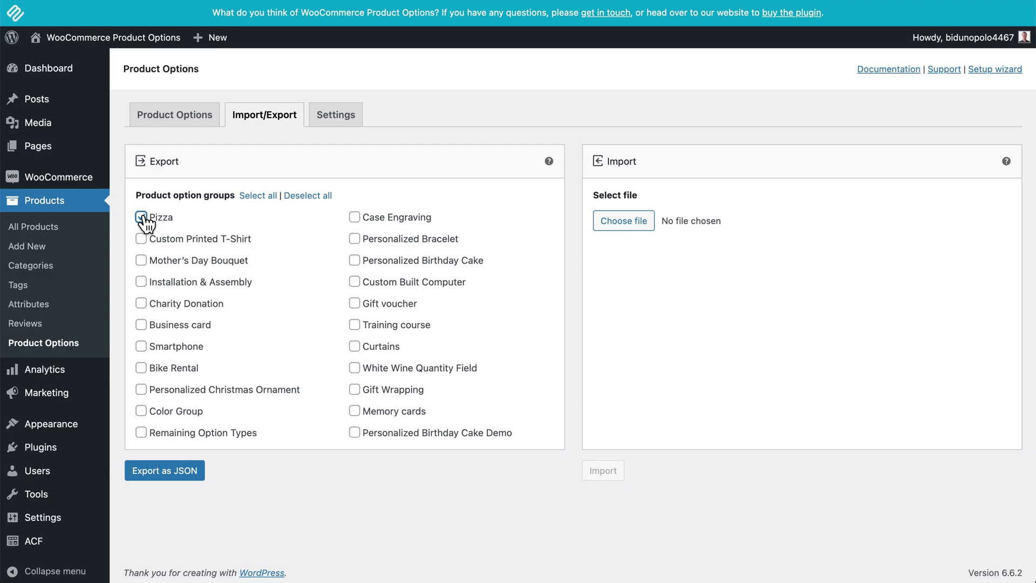
{"action": "left_click", "coordinate": [167, 471]}
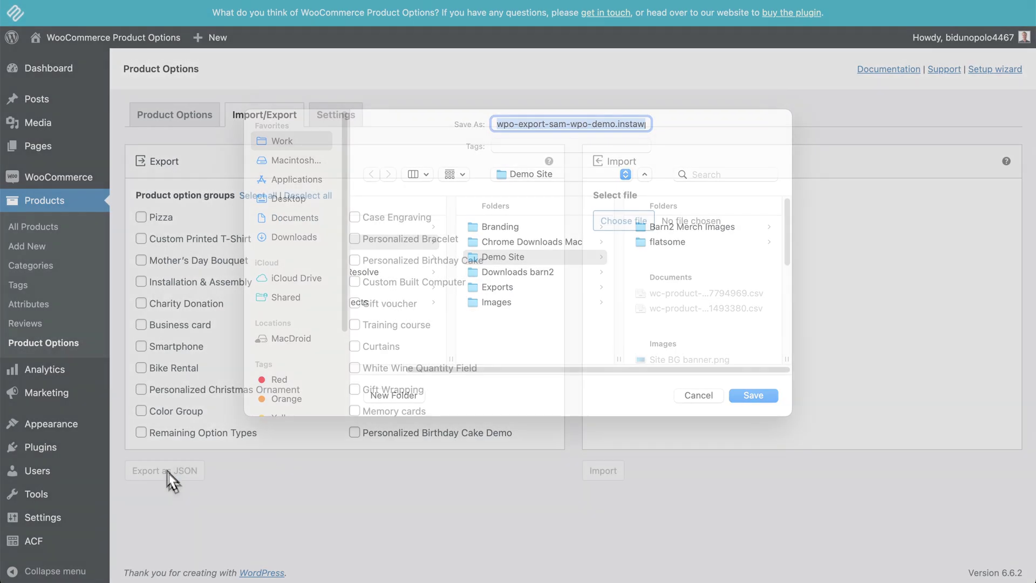